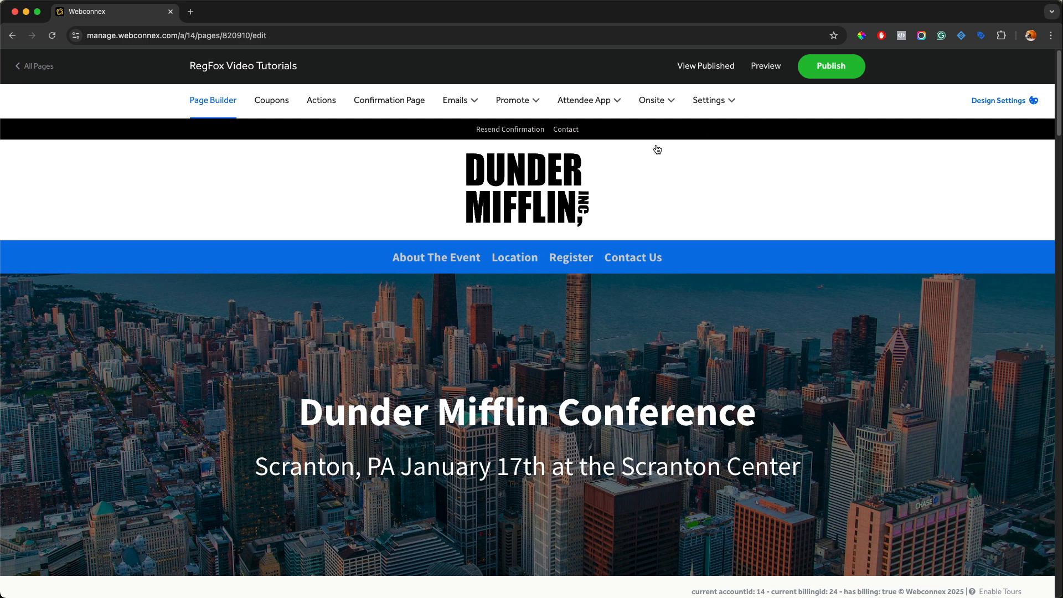
# Step: Open the Actions section, start a new action, and set its trigger to Individual Registration
pyautogui.click(326, 102)
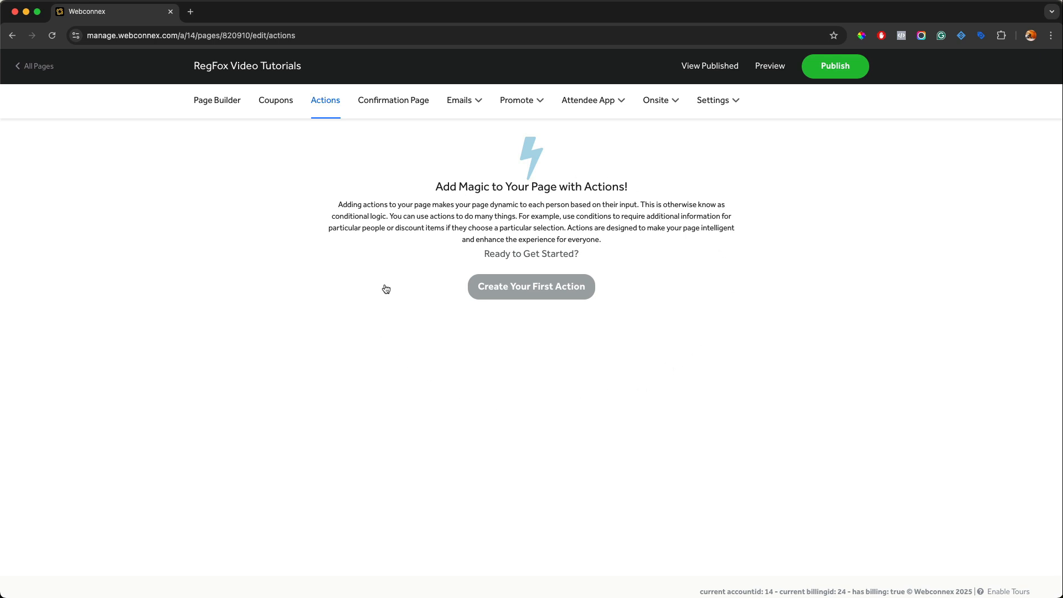
pyautogui.click(500, 296)
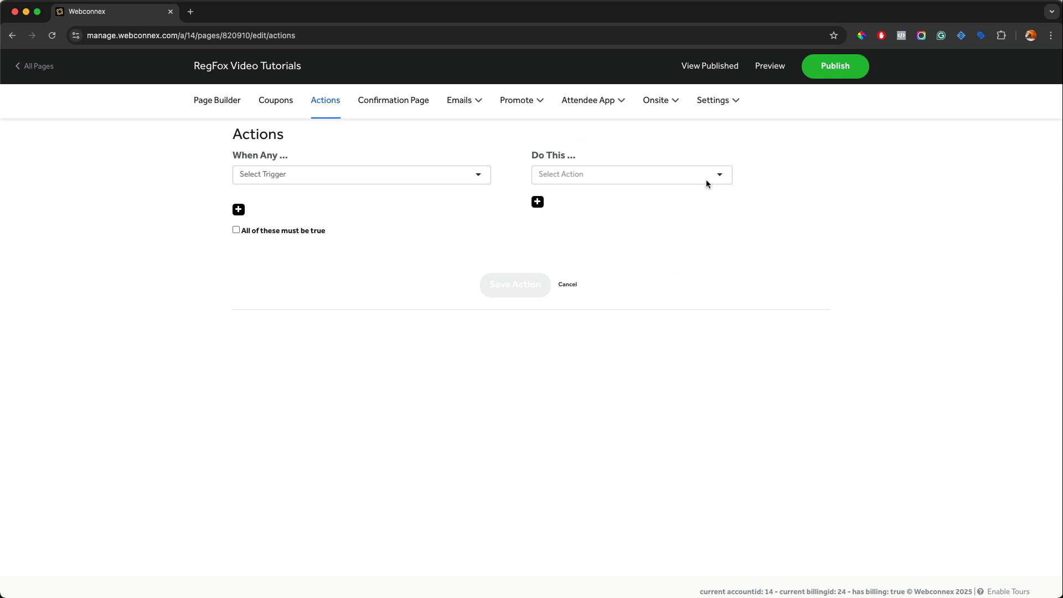
pyautogui.click(476, 175)
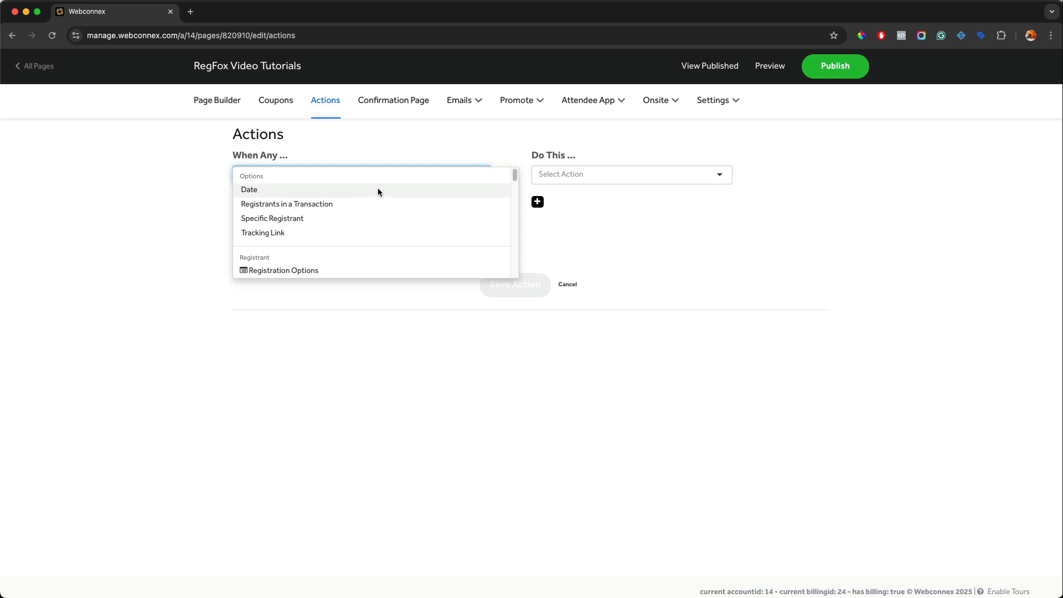
pyautogui.scroll(-3, 376, 194)
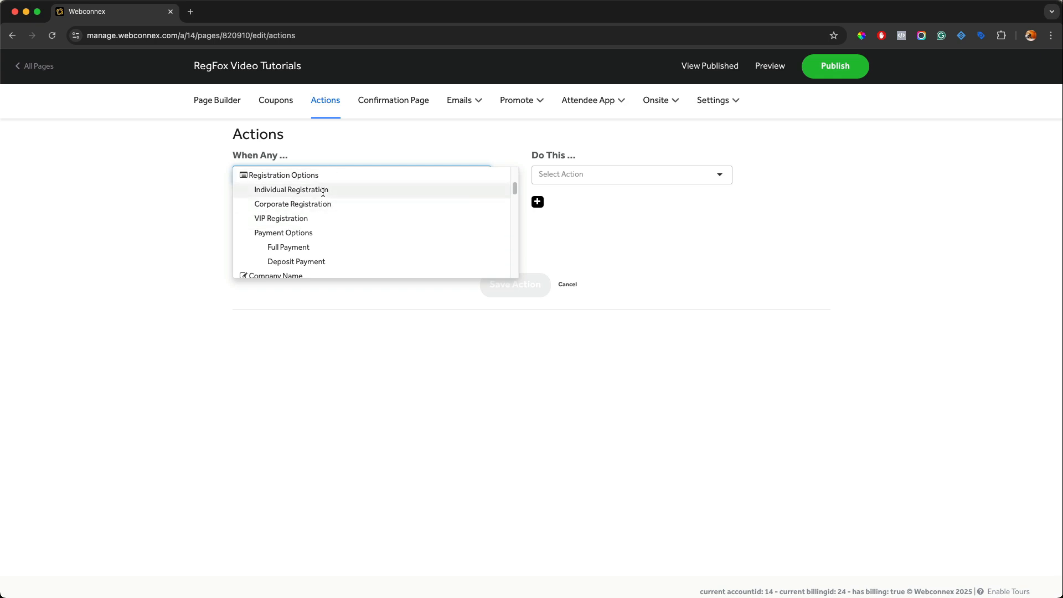
pyautogui.click(330, 211)
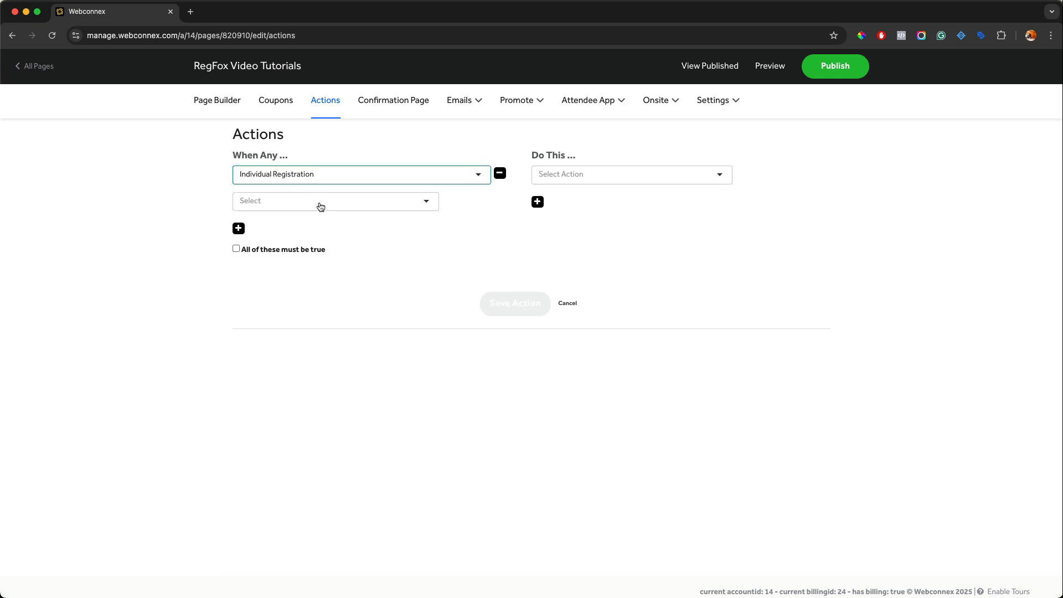
# Step: Browse the trigger condition options and the available Do This action types, then cancel the new action
pyautogui.click(321, 206)
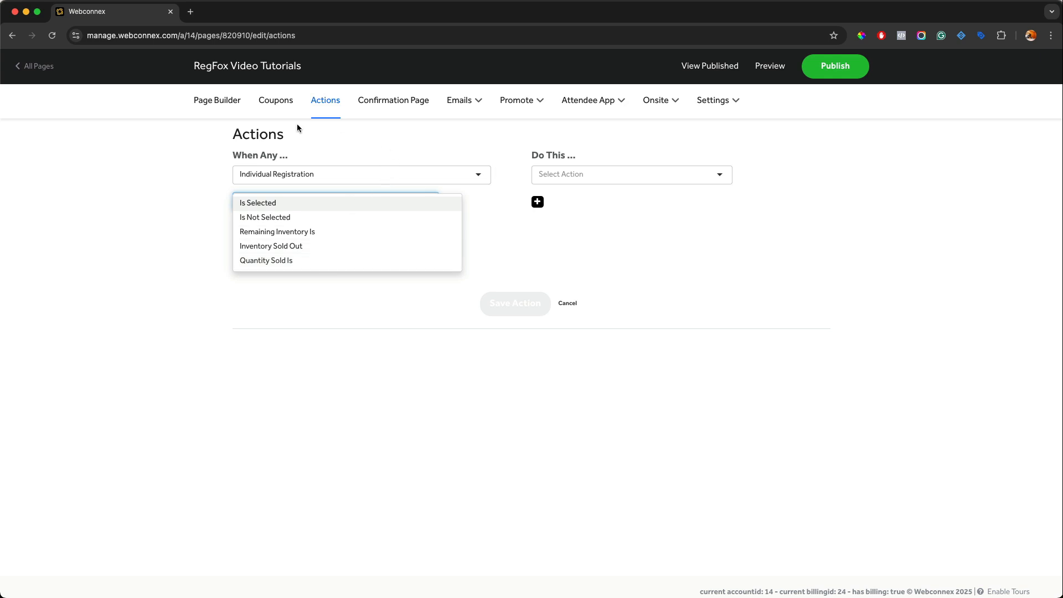
pyautogui.click(294, 171)
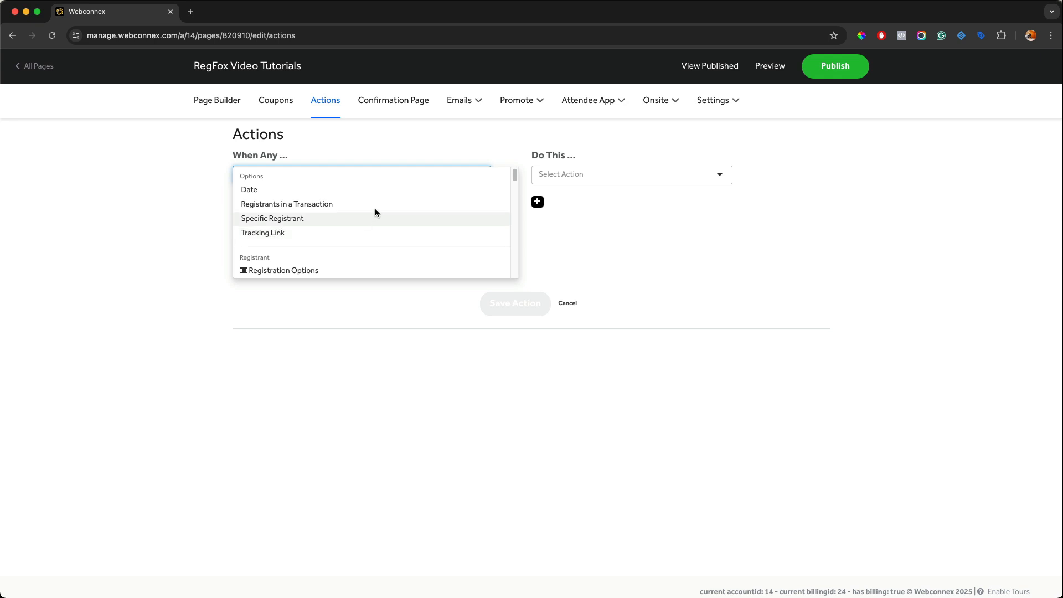
pyautogui.moveTo(517, 115)
pyautogui.click(707, 245)
pyautogui.click(692, 182)
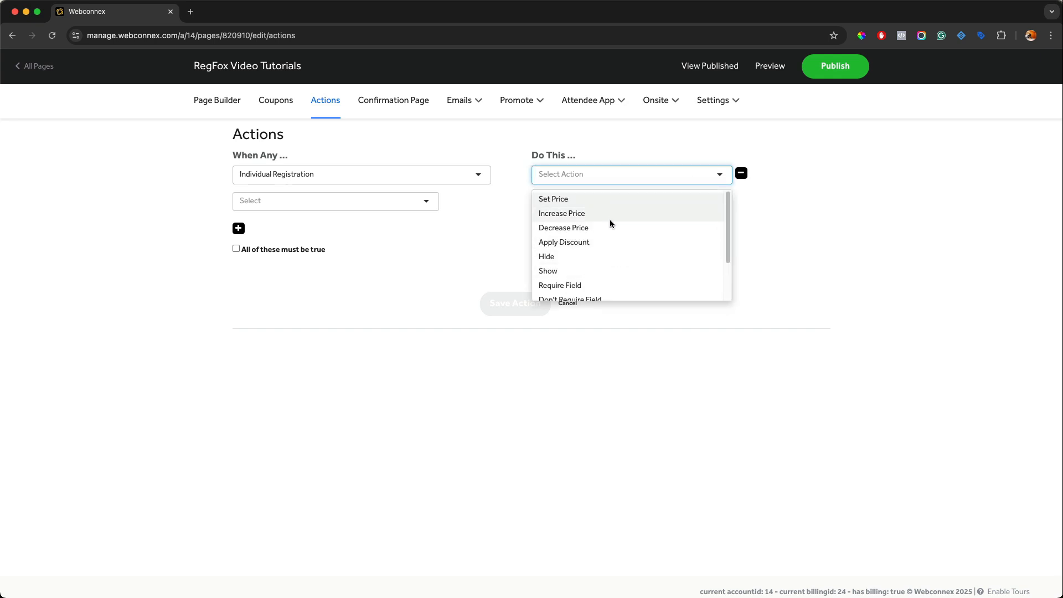
pyautogui.scroll(-1, 611, 216)
pyautogui.scroll(-1, 611, 218)
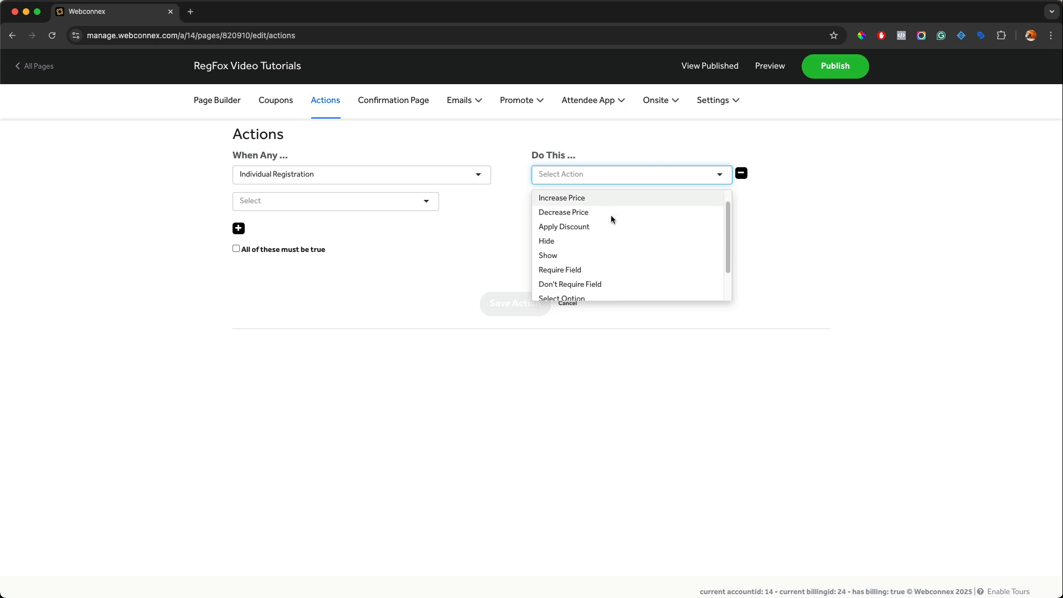
pyautogui.scroll(-2, 603, 268)
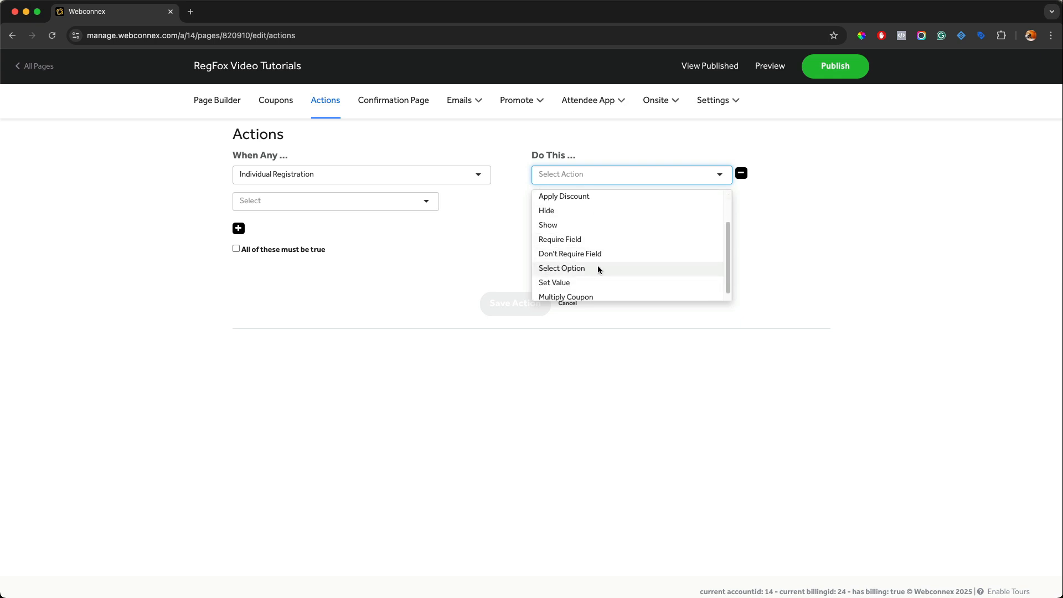
pyautogui.scroll(-1, 613, 269)
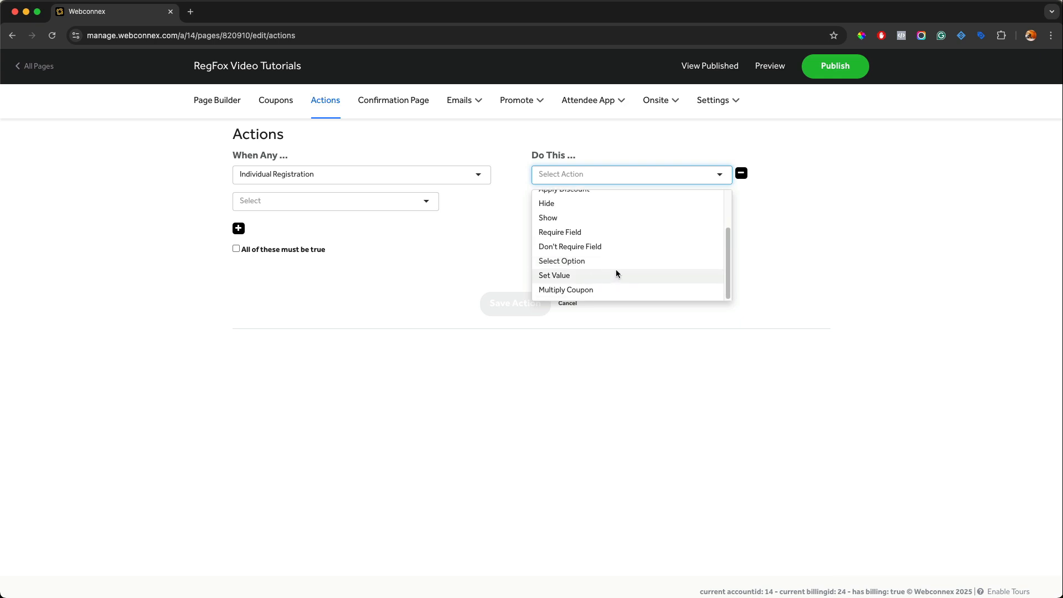
pyautogui.click(773, 251)
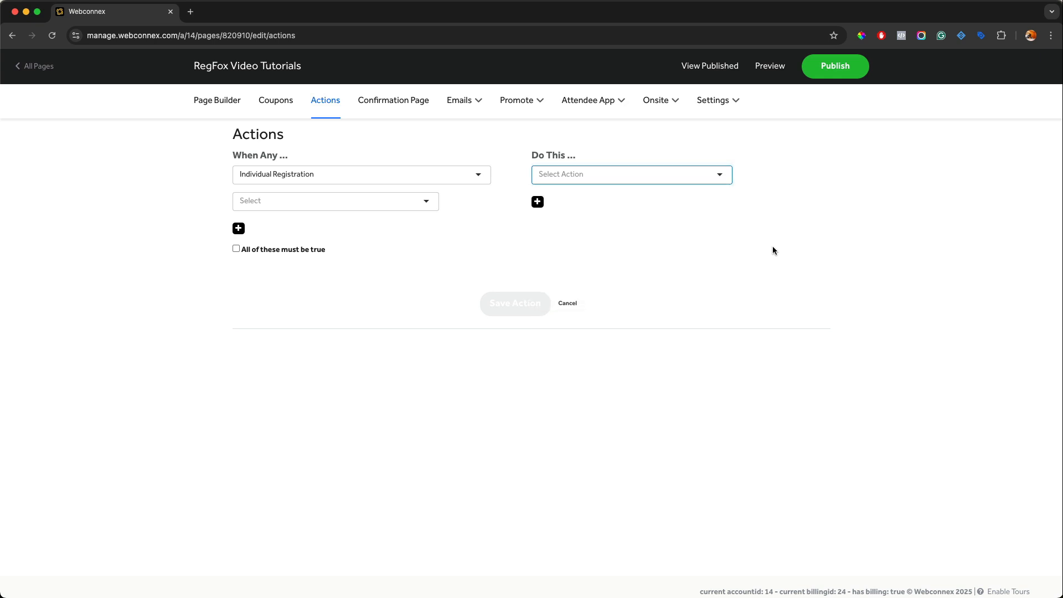
pyautogui.click(568, 304)
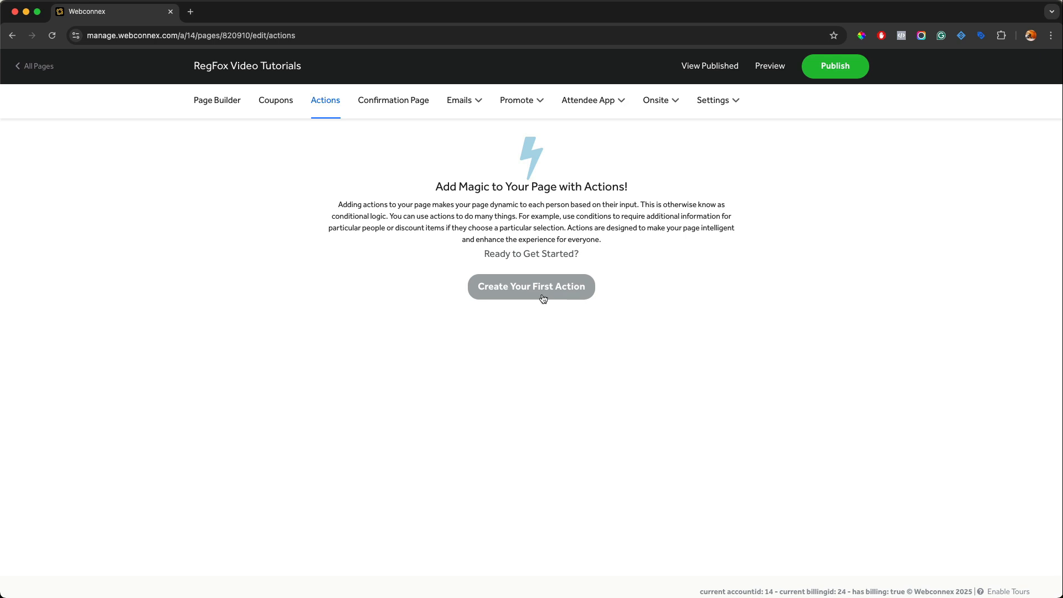
# Step: Return to the page builder and examine the registration options and company information fields
pyautogui.click(229, 108)
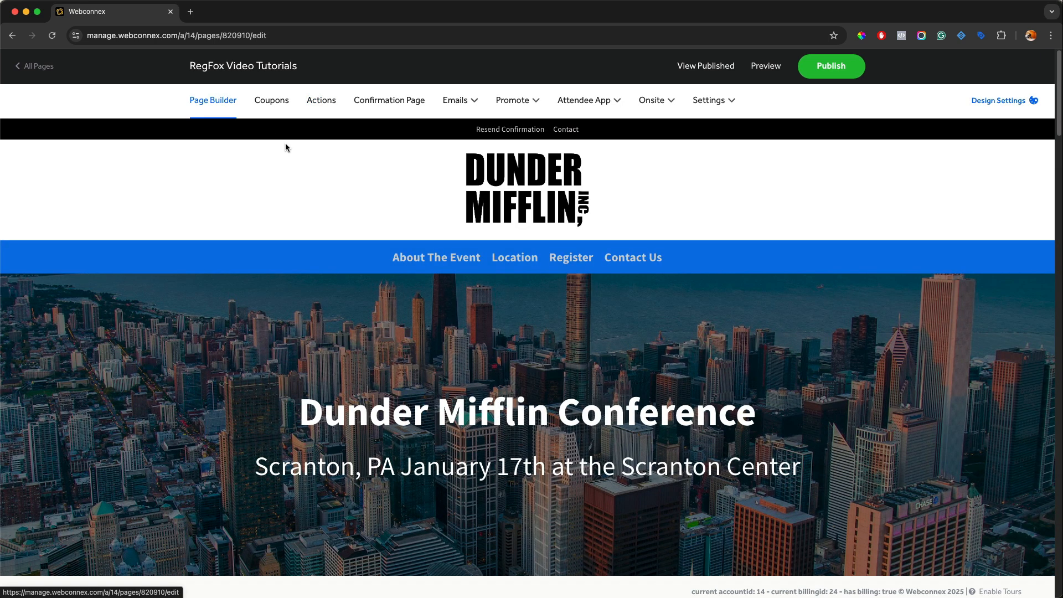
pyautogui.scroll(-1, 372, 197)
pyautogui.scroll(-10, 376, 198)
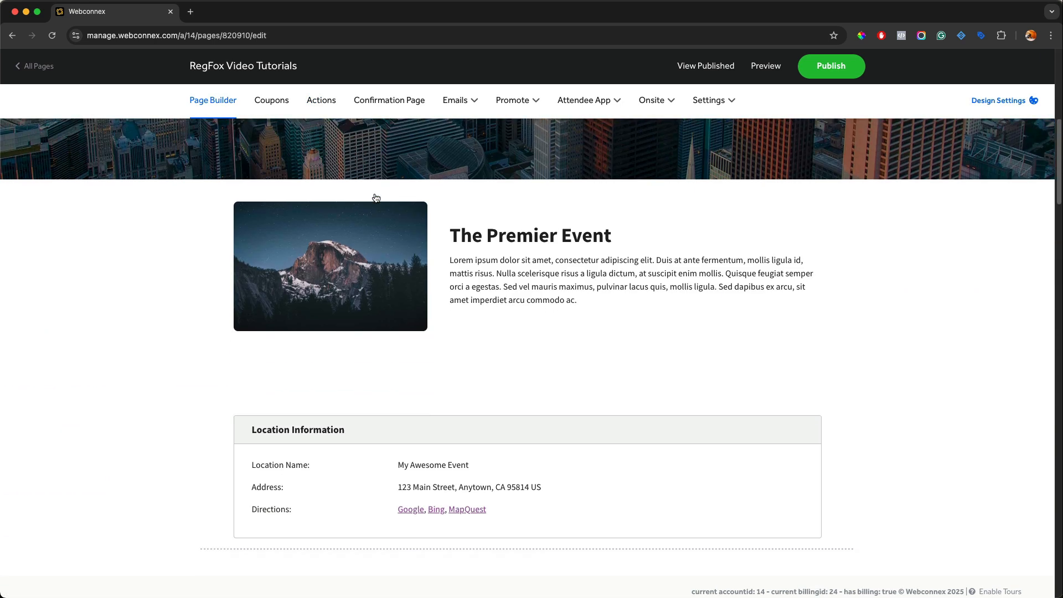
pyautogui.scroll(-2, 375, 198)
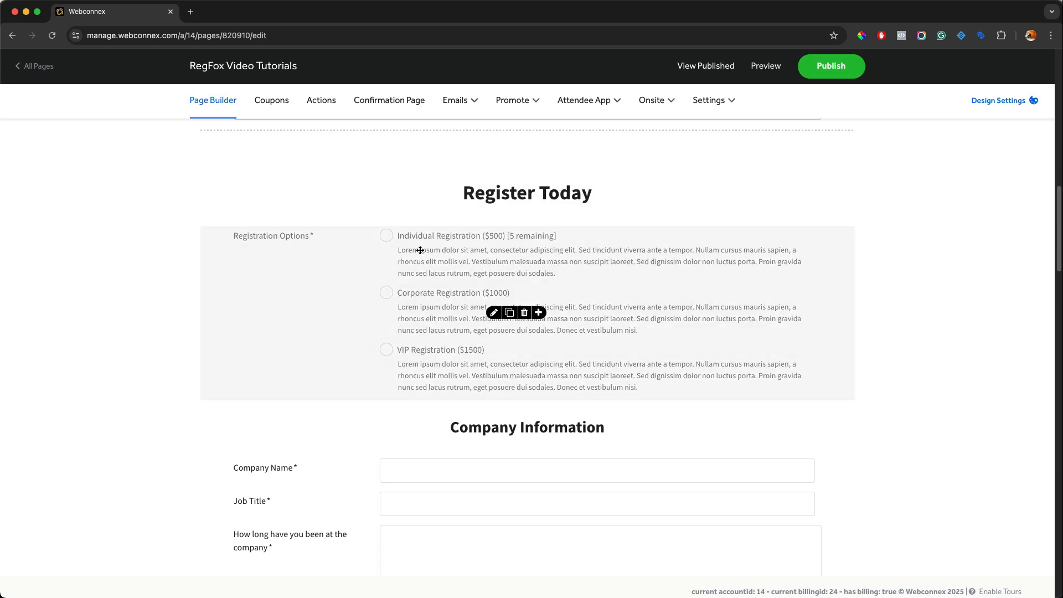
pyautogui.scroll(-6, 582, 377)
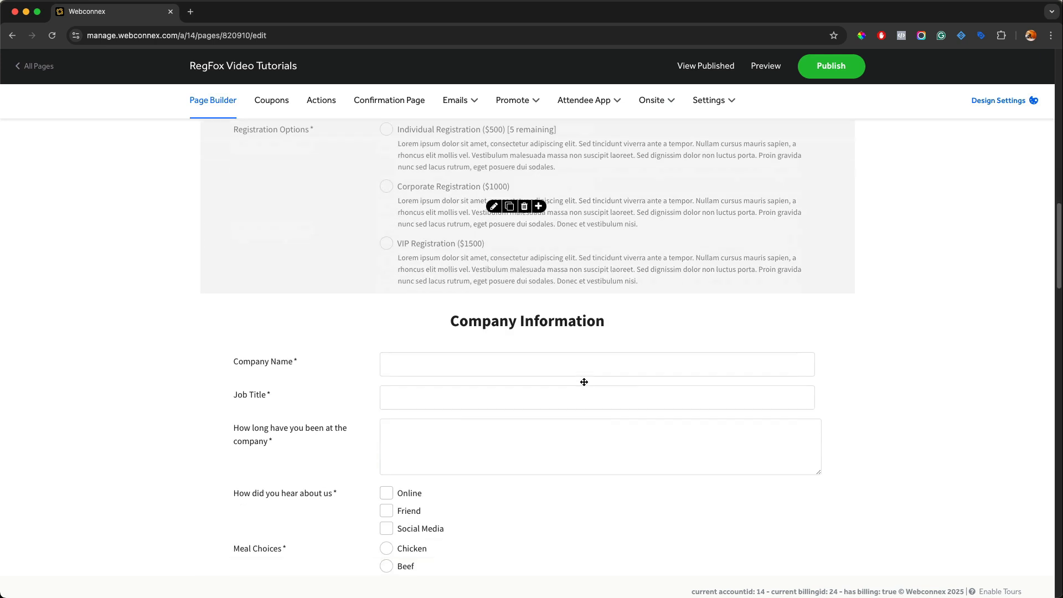
pyautogui.scroll(2, 584, 377)
pyautogui.scroll(2, 583, 377)
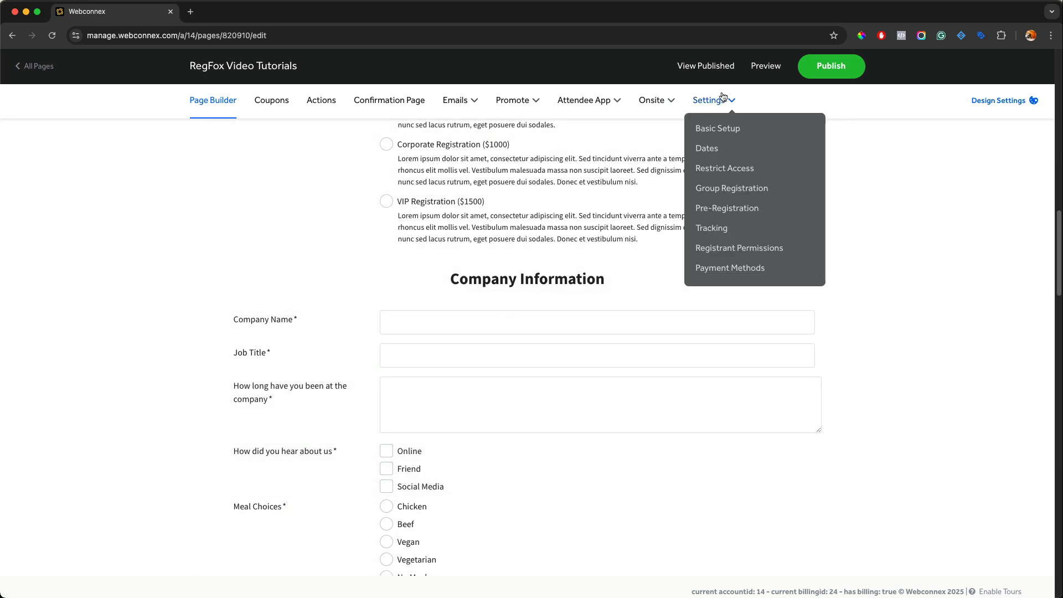
# Step: Preview the page, select Individual Registration, enter n/a as the company name, and close the preview
pyautogui.click(757, 71)
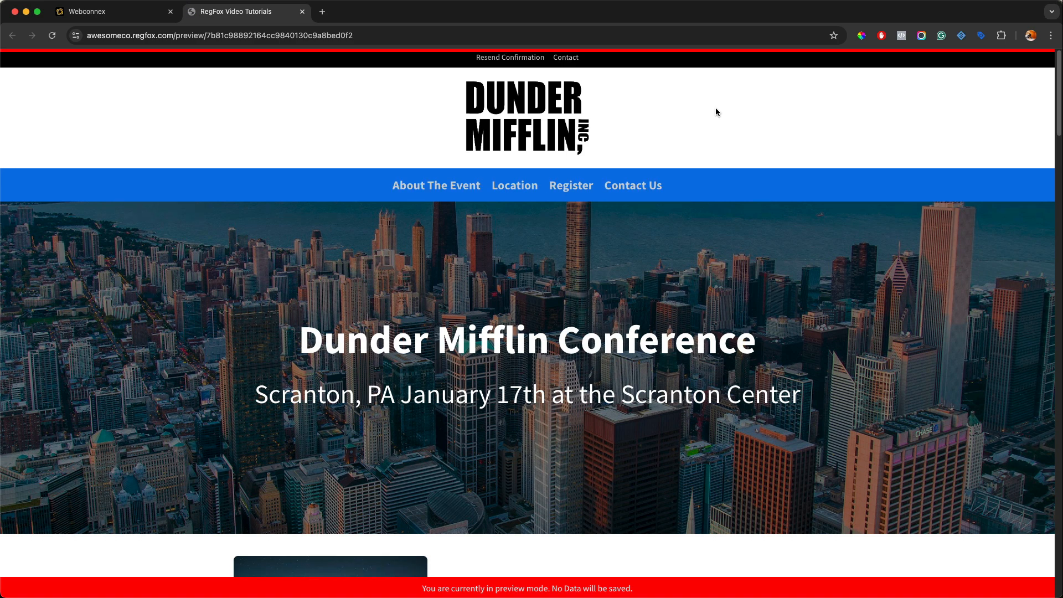
pyautogui.scroll(-5, 715, 108)
pyautogui.scroll(-7, 716, 112)
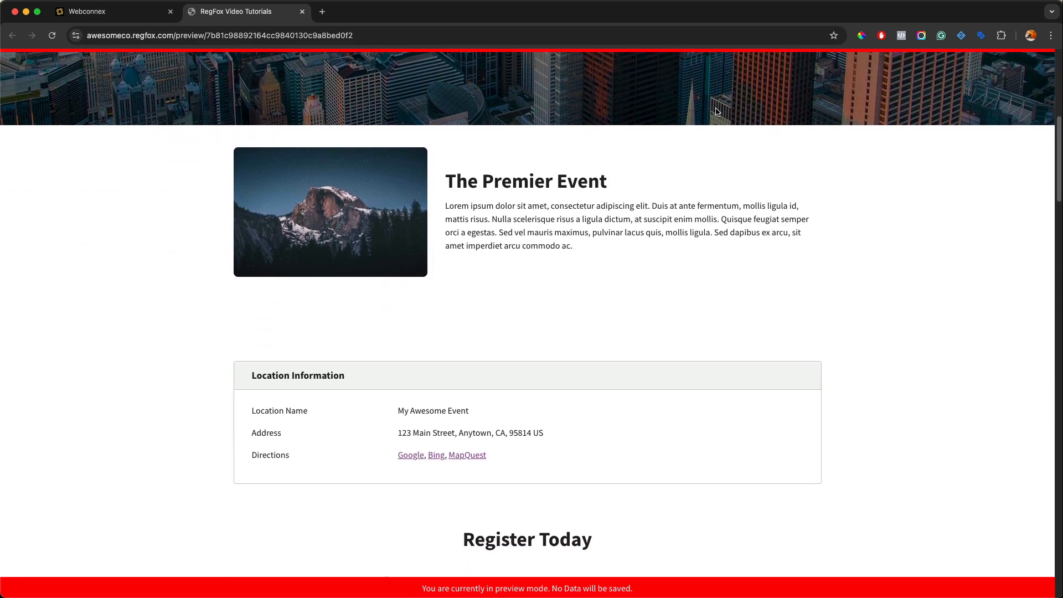
pyautogui.scroll(-4, 715, 111)
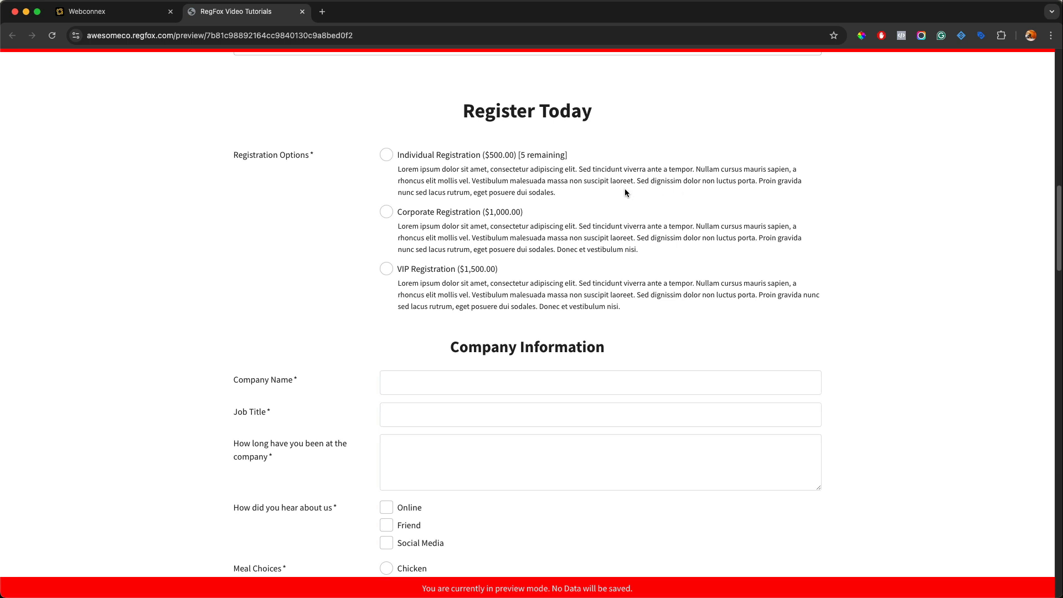
pyautogui.click(387, 156)
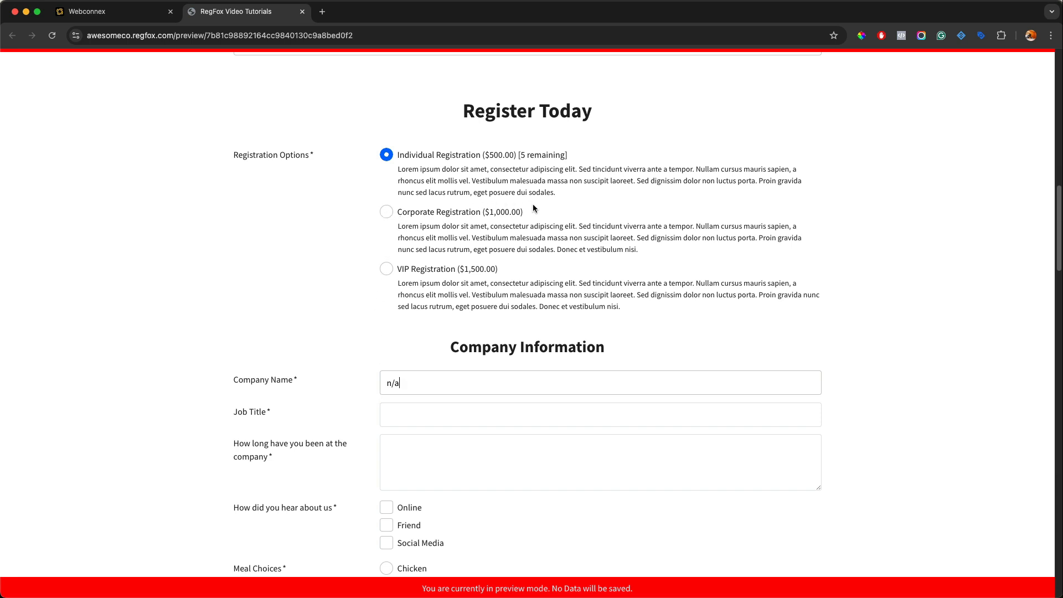
pyautogui.scroll(-1, 373, 240)
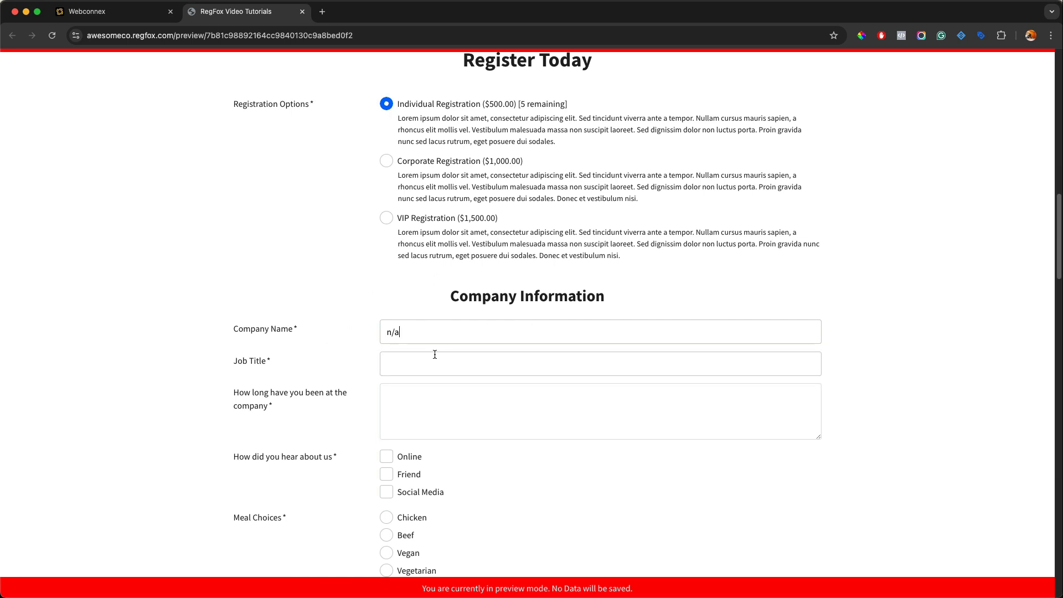
pyautogui.click(302, 11)
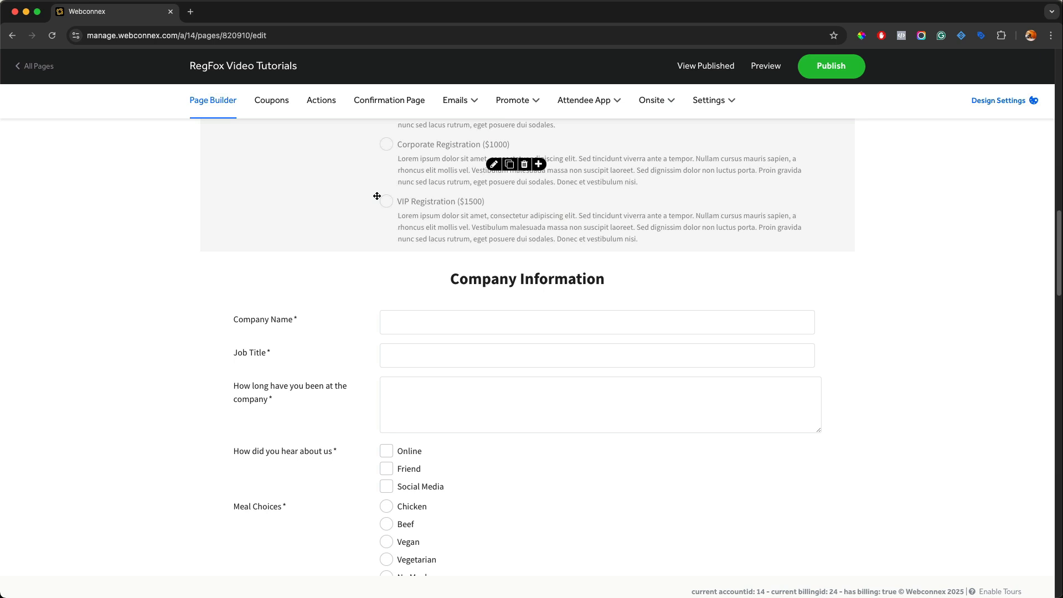
# Step: Examine the form fields and session sections in the page builder, then reopen the Actions section
pyautogui.scroll(2, 386, 205)
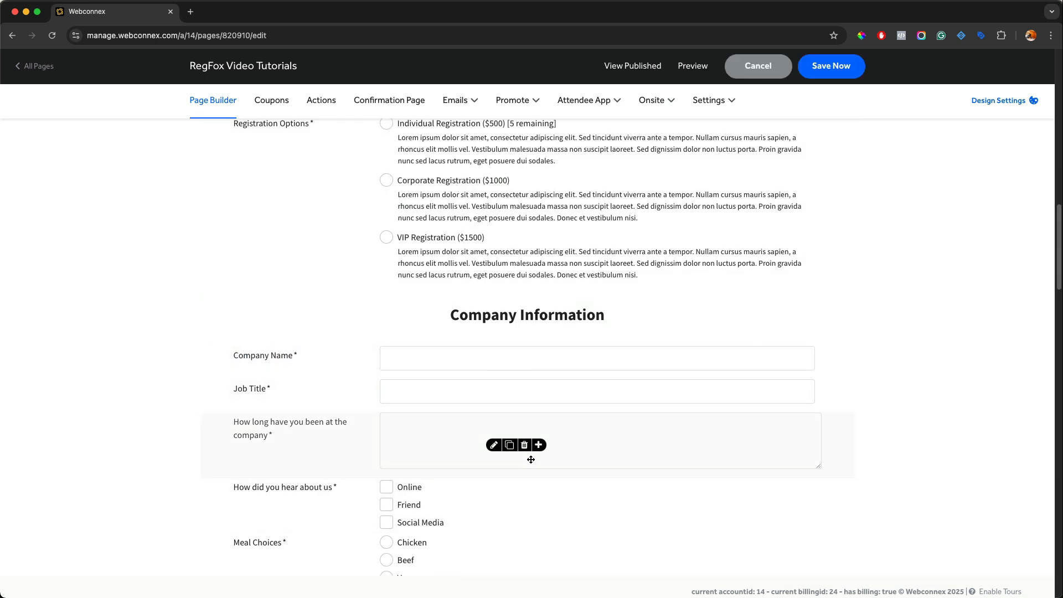
pyautogui.scroll(-10, 530, 443)
pyautogui.scroll(-6, 531, 437)
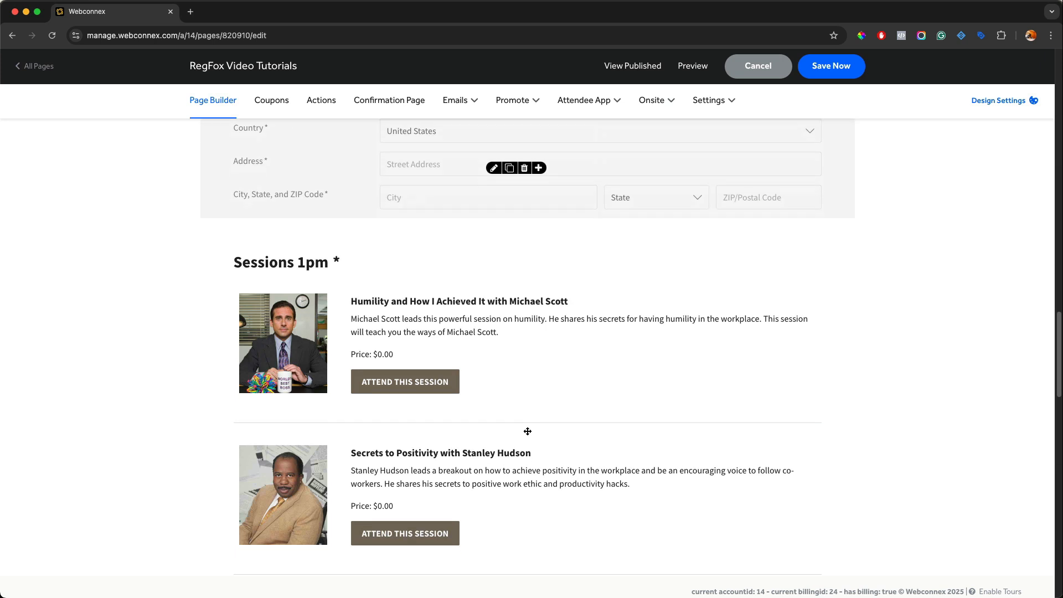
pyautogui.scroll(-4, 548, 300)
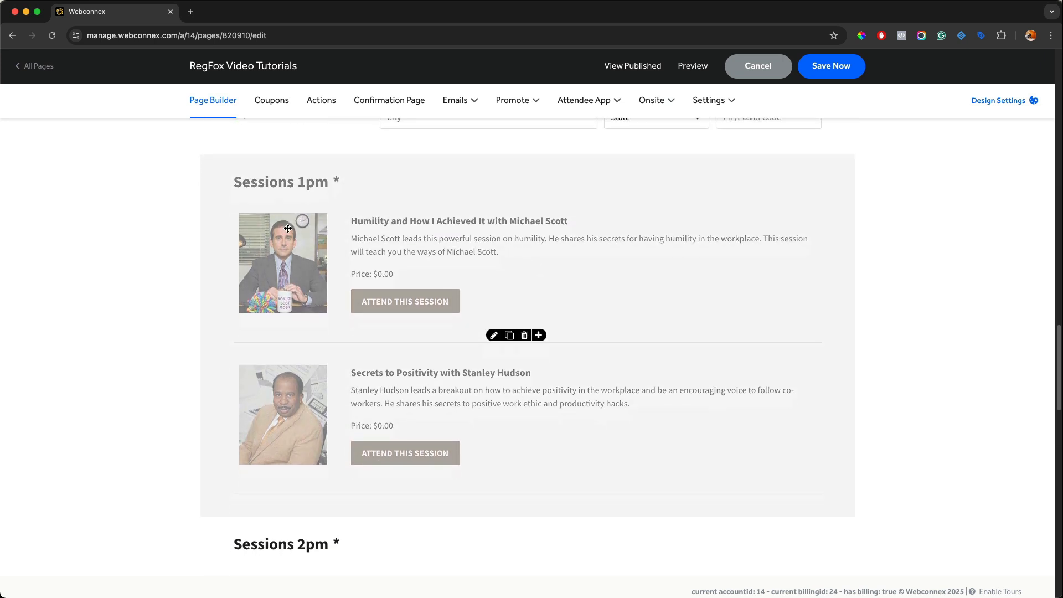
pyautogui.scroll(-2, 251, 329)
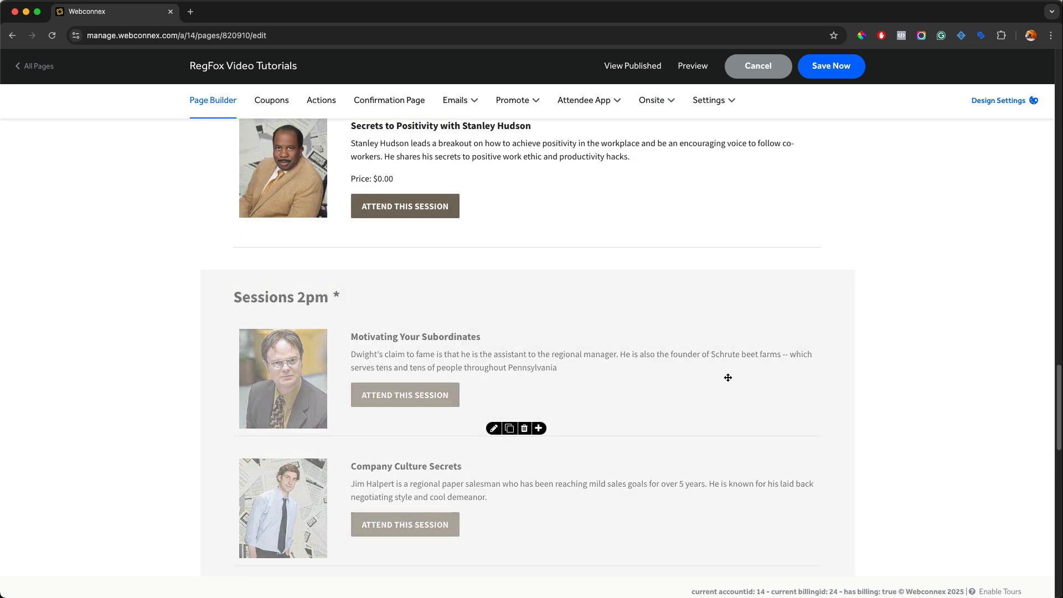
pyautogui.scroll(1, 576, 200)
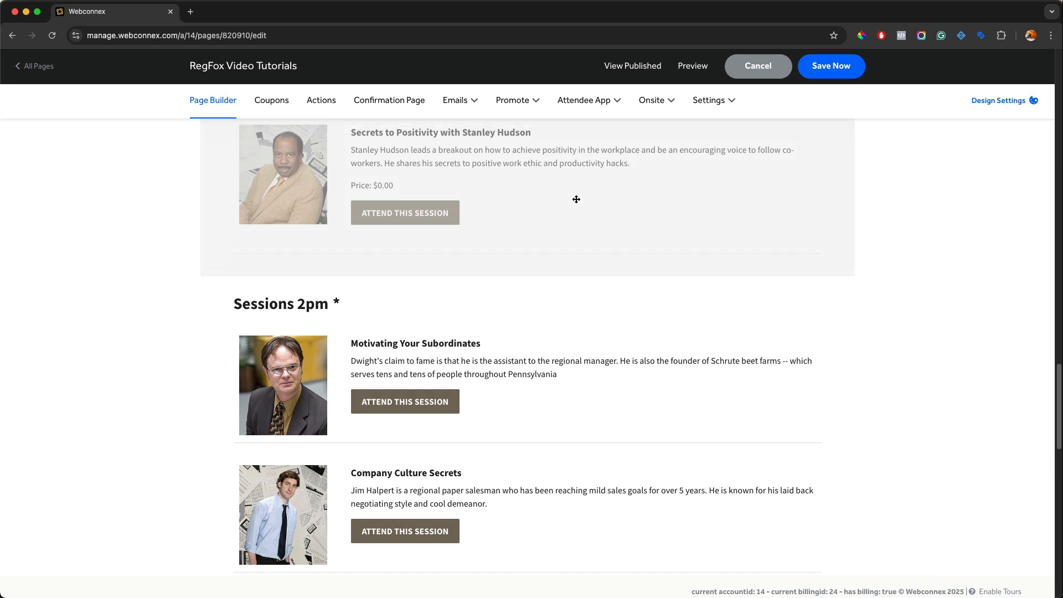
pyautogui.scroll(6, 576, 199)
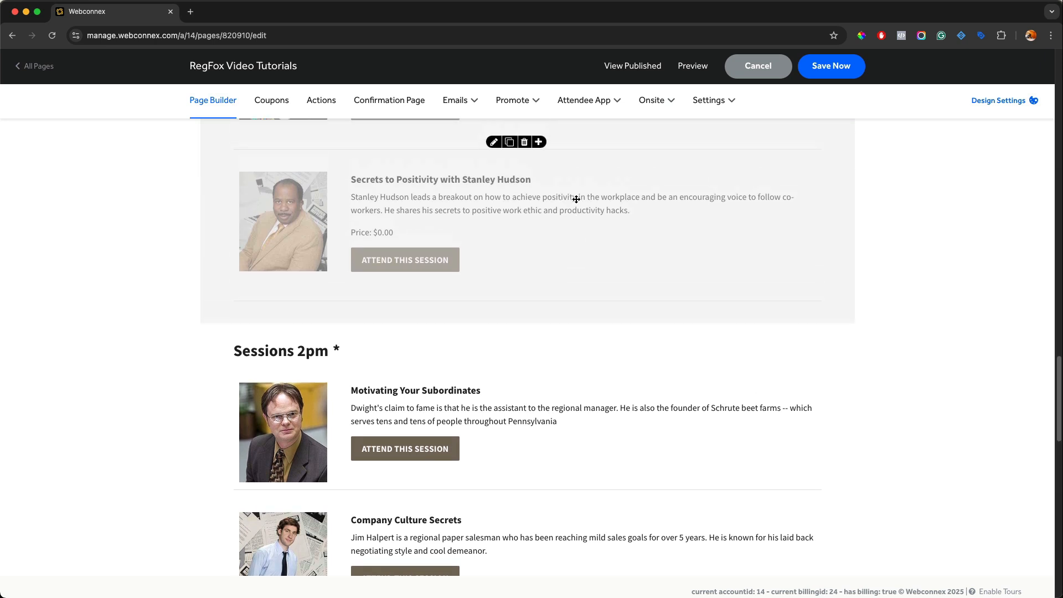
pyautogui.scroll(13, 576, 199)
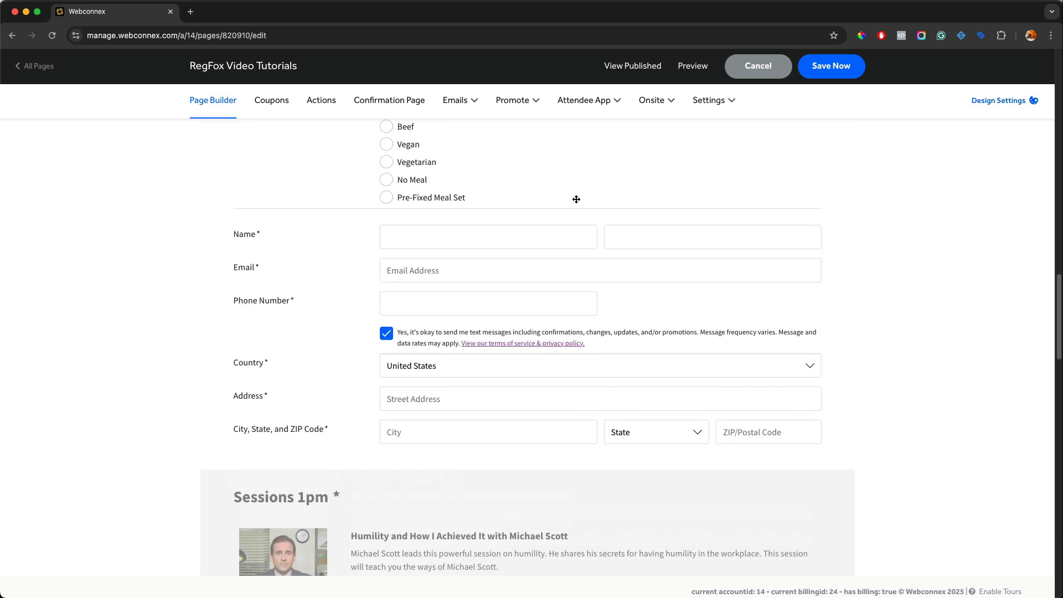
pyautogui.scroll(1, 576, 200)
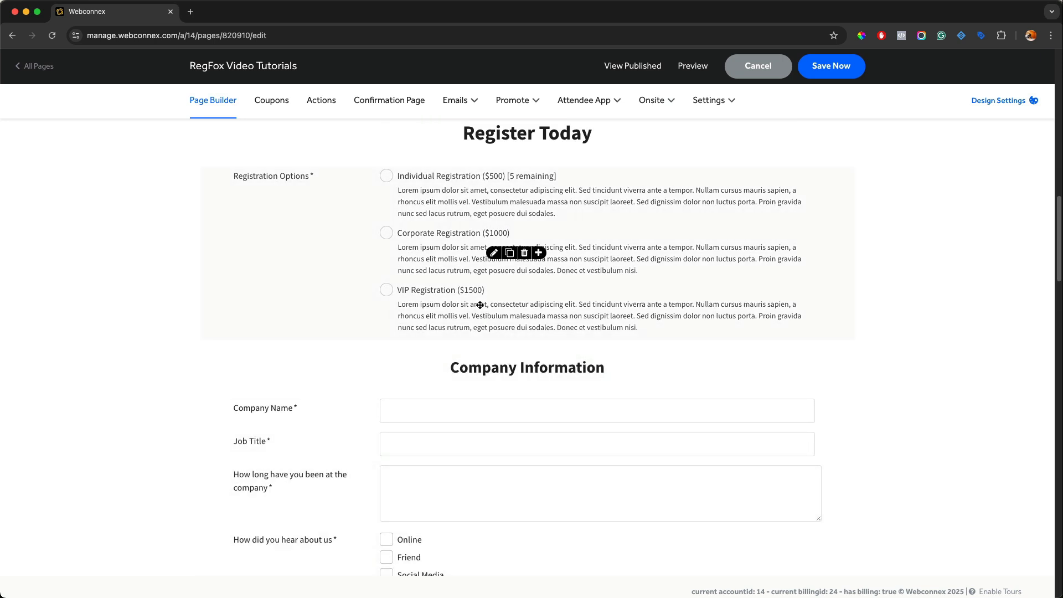
pyautogui.scroll(-10, 458, 298)
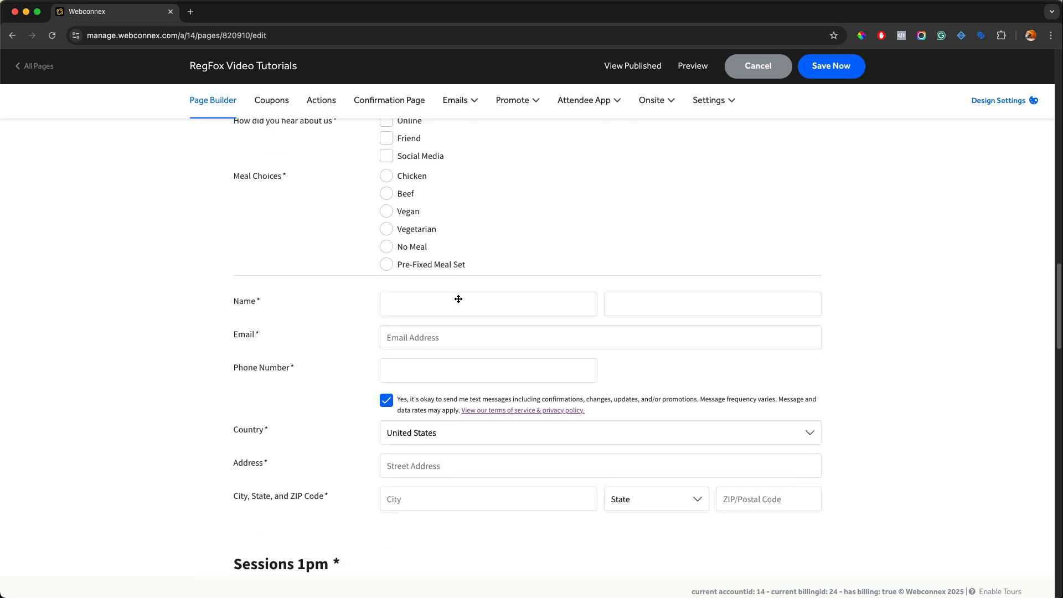
pyautogui.scroll(-1, 459, 299)
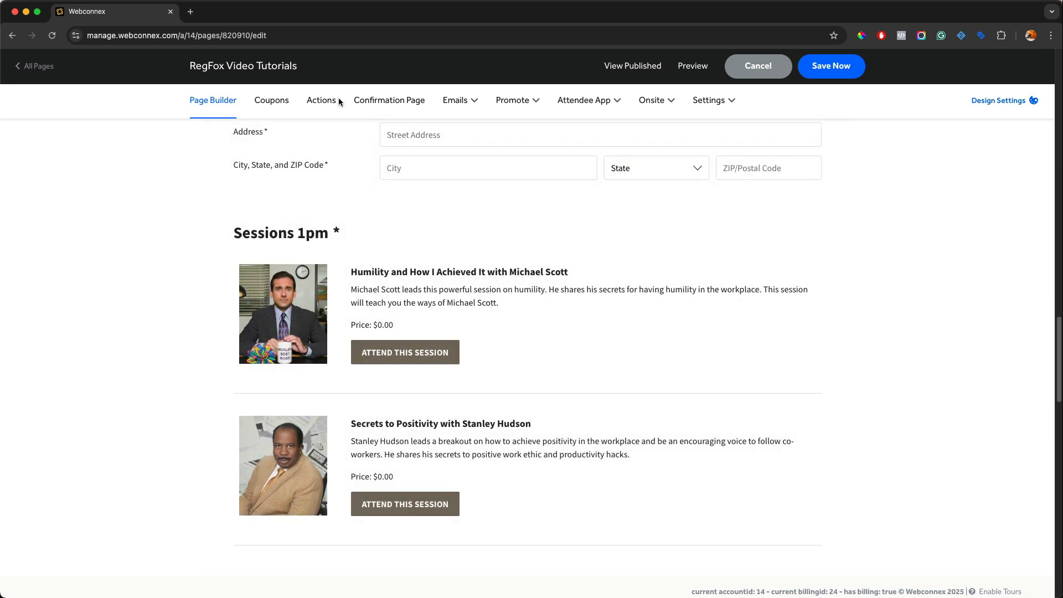
pyautogui.click(324, 102)
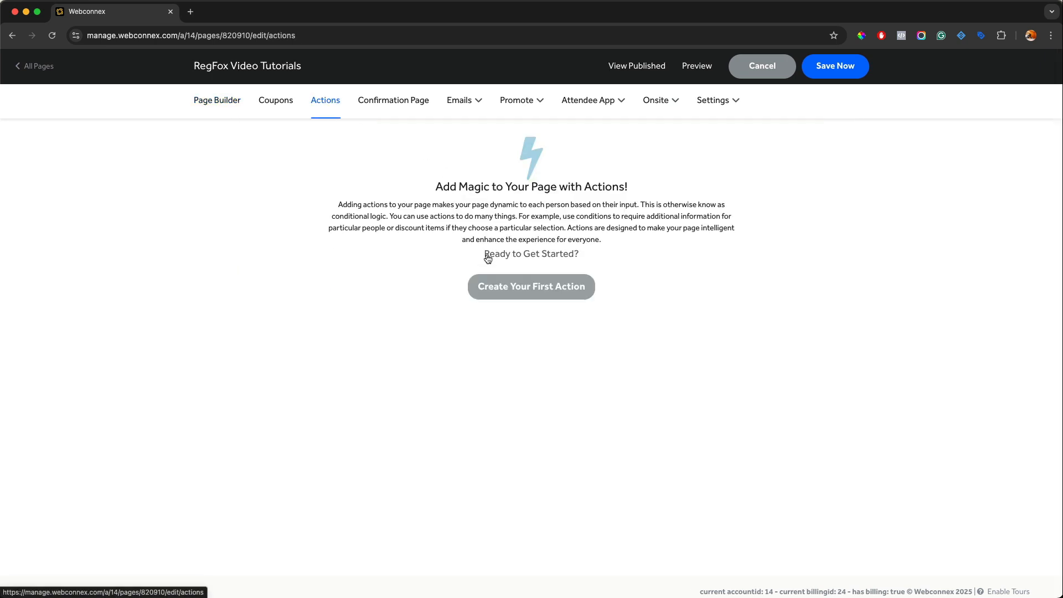
# Step: Start a new action and try a Registration Options Selection Is trigger for Individual and Corporate Registration, then remove that trigger
pyautogui.click(494, 280)
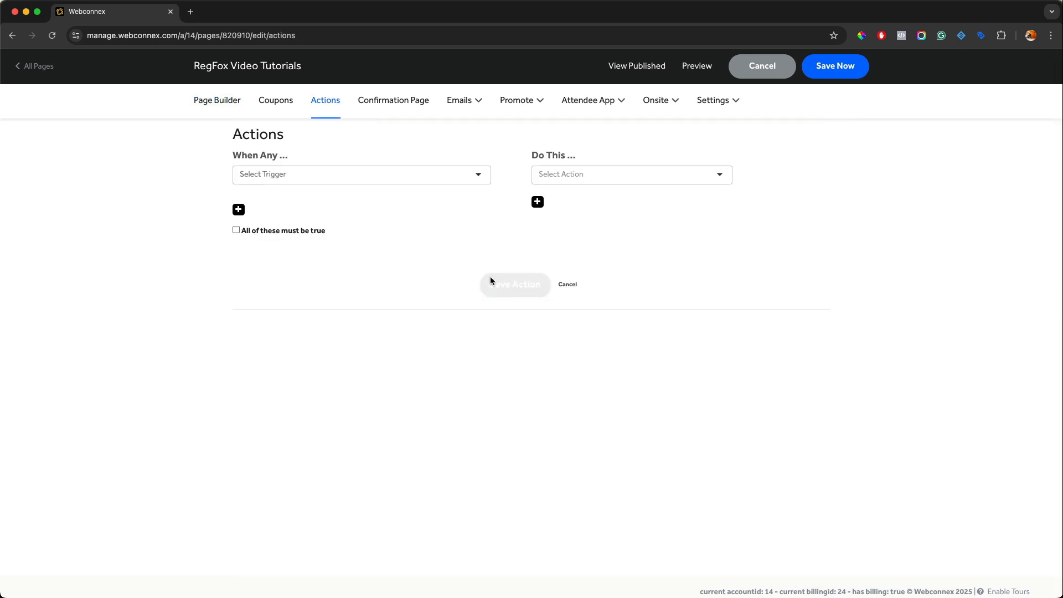
pyautogui.click(396, 179)
pyautogui.scroll(-3, 396, 178)
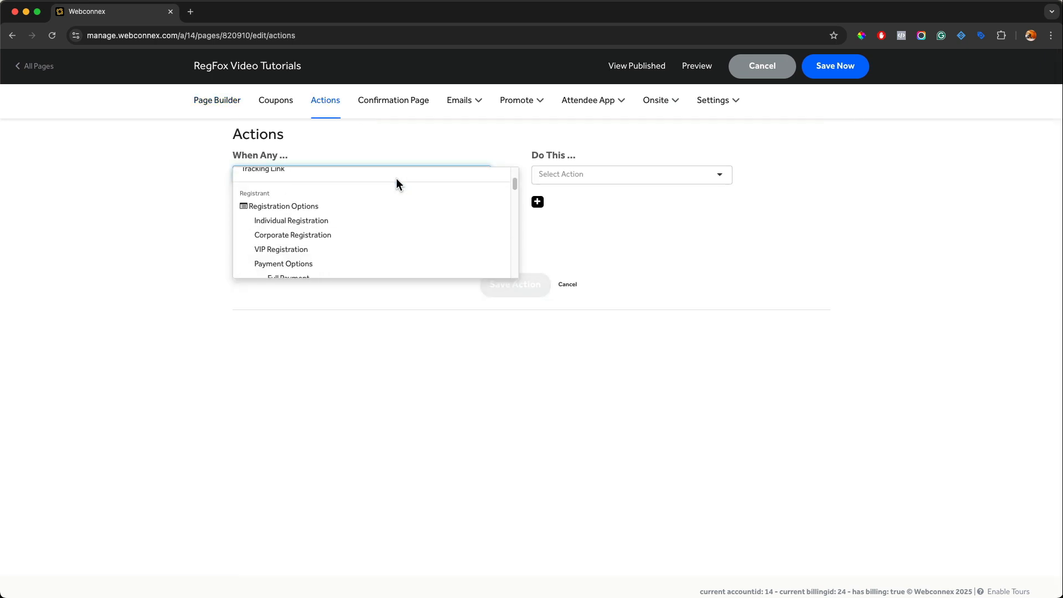
pyautogui.click(307, 207)
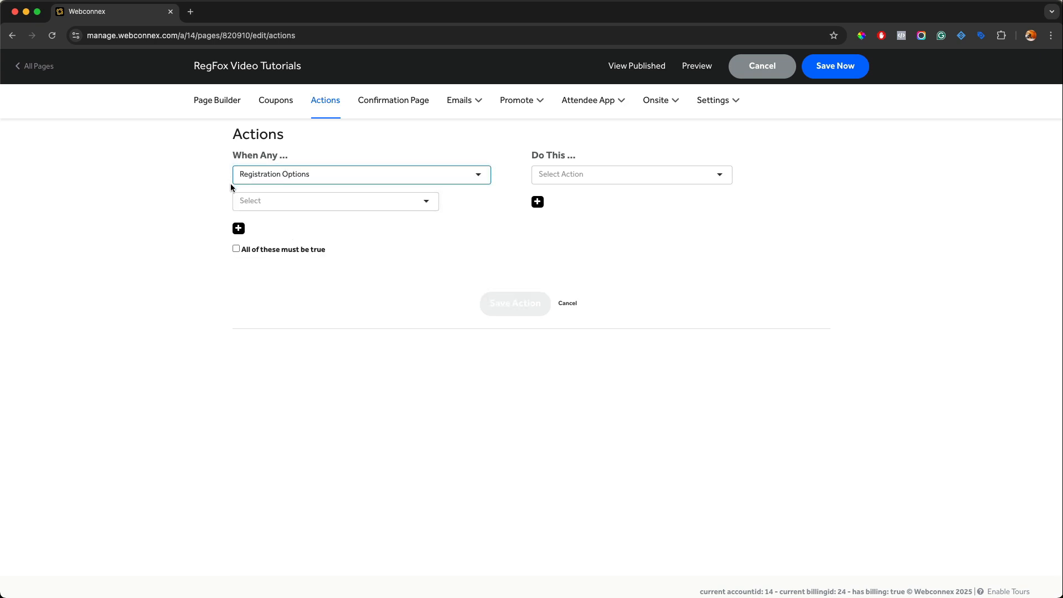
pyautogui.click(254, 201)
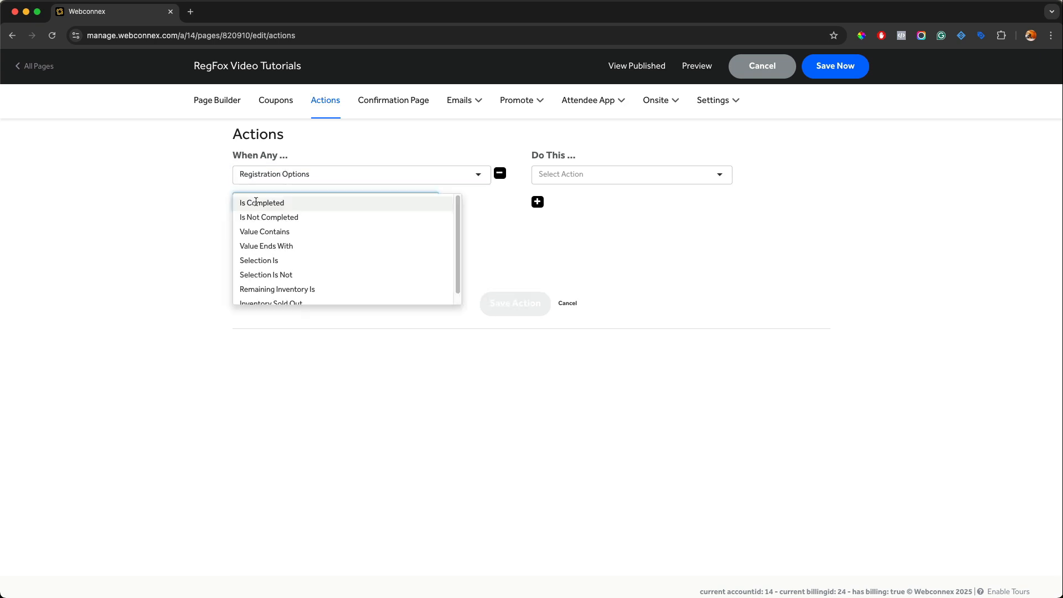
pyautogui.click(265, 258)
pyautogui.click(258, 228)
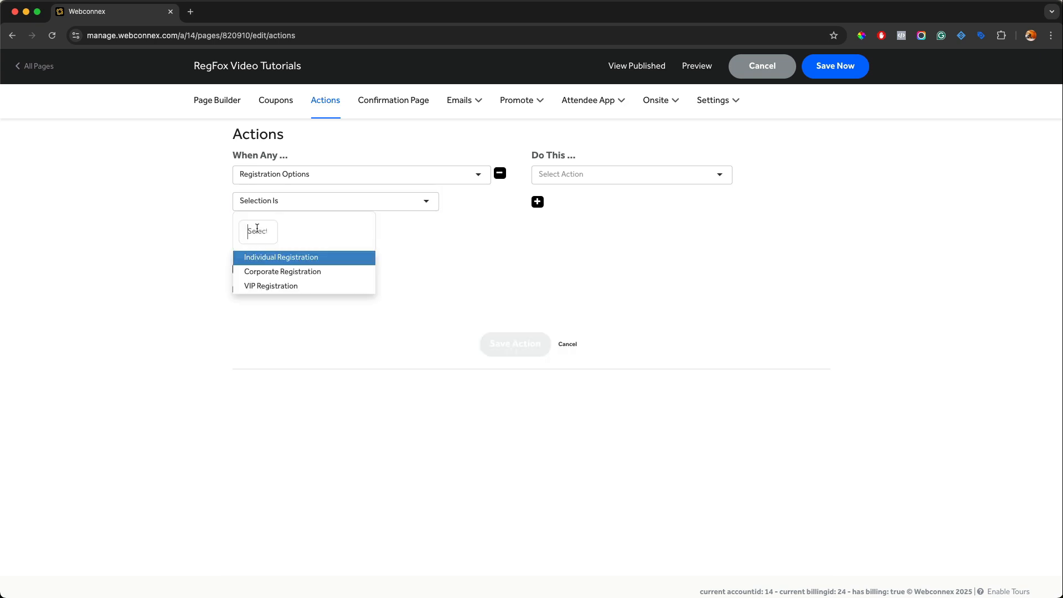
pyautogui.click(262, 257)
pyautogui.click(262, 259)
pyautogui.click(257, 283)
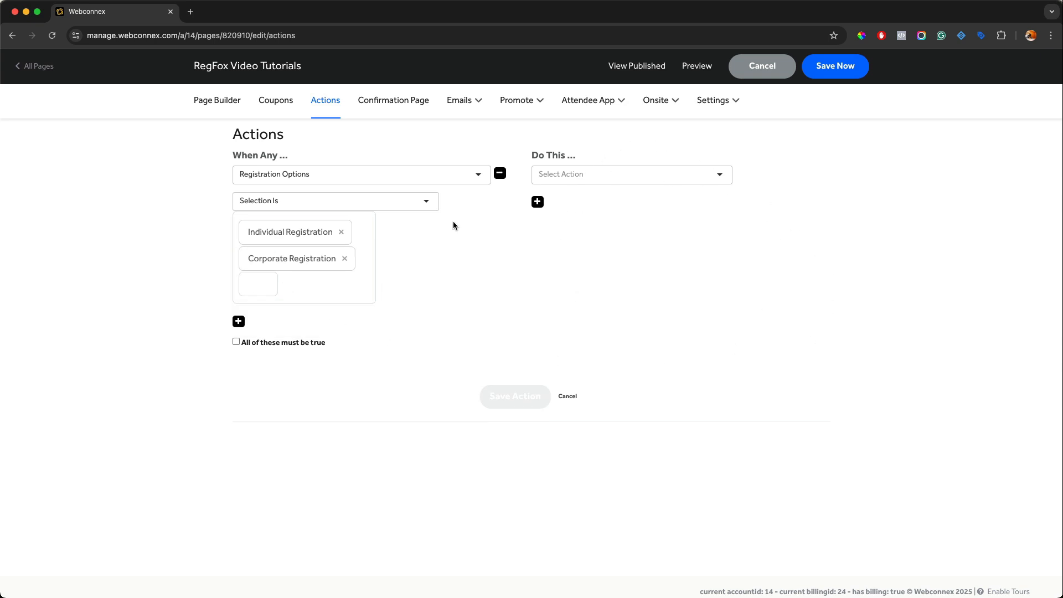
pyautogui.click(499, 173)
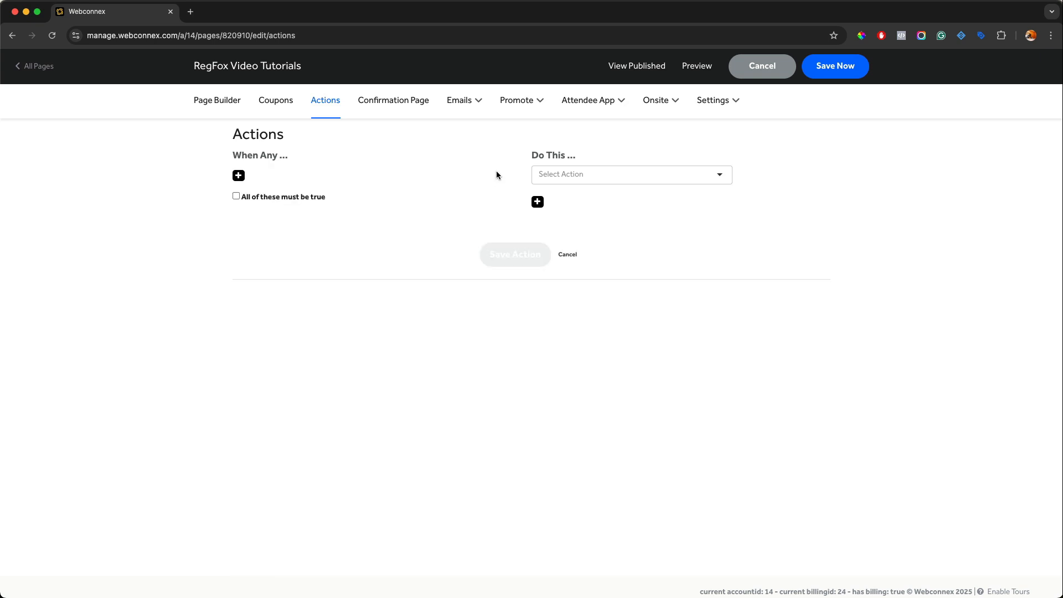
# Step: Add a trigger so the action fires when Corporate Registration Is Selected
pyautogui.click(239, 175)
pyautogui.click(254, 174)
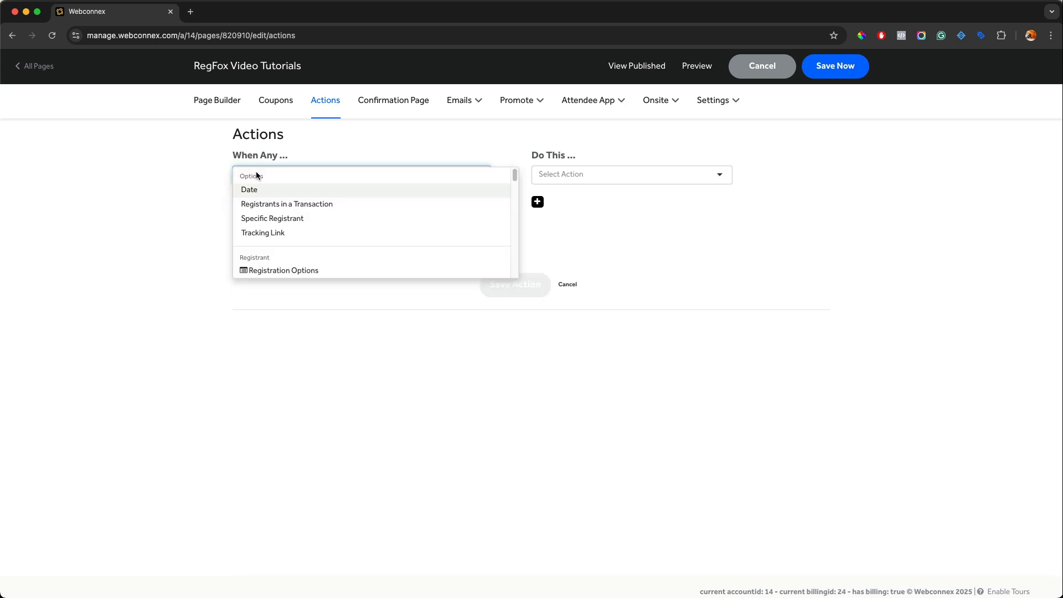
pyautogui.scroll(-3, 259, 202)
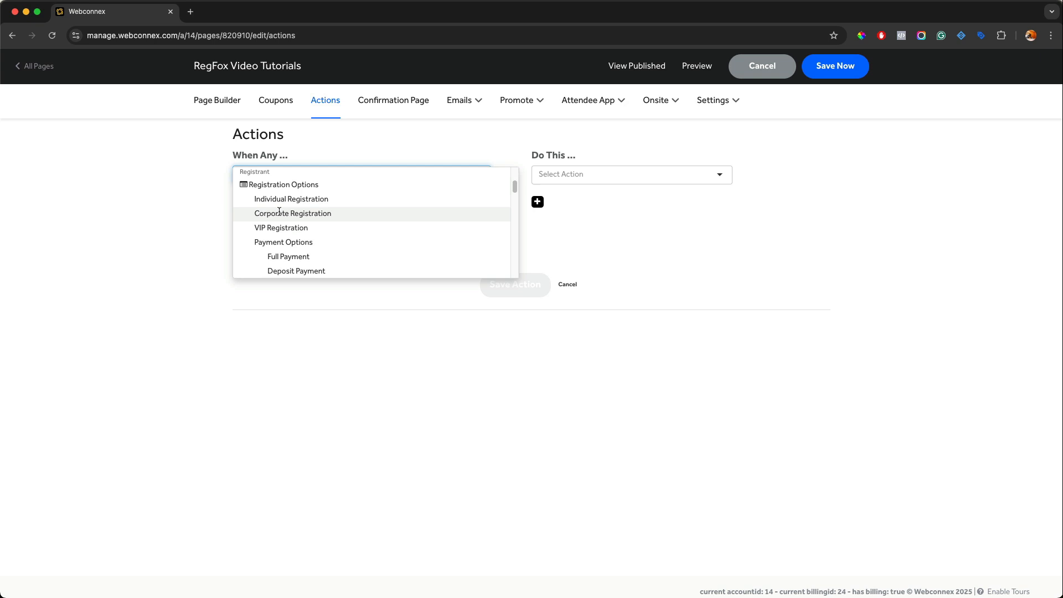
pyautogui.click(280, 211)
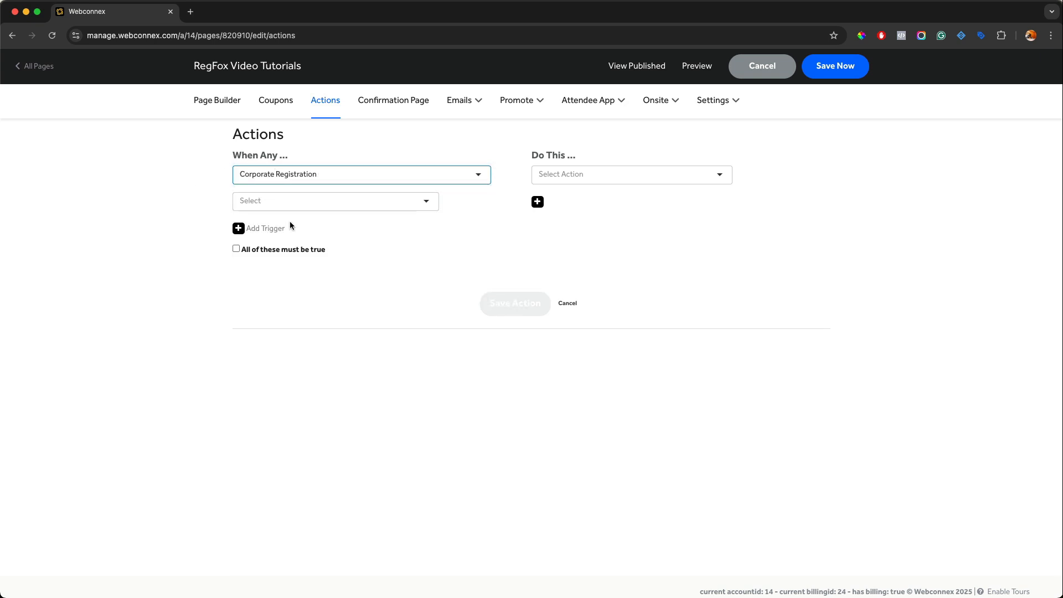
pyautogui.click(302, 202)
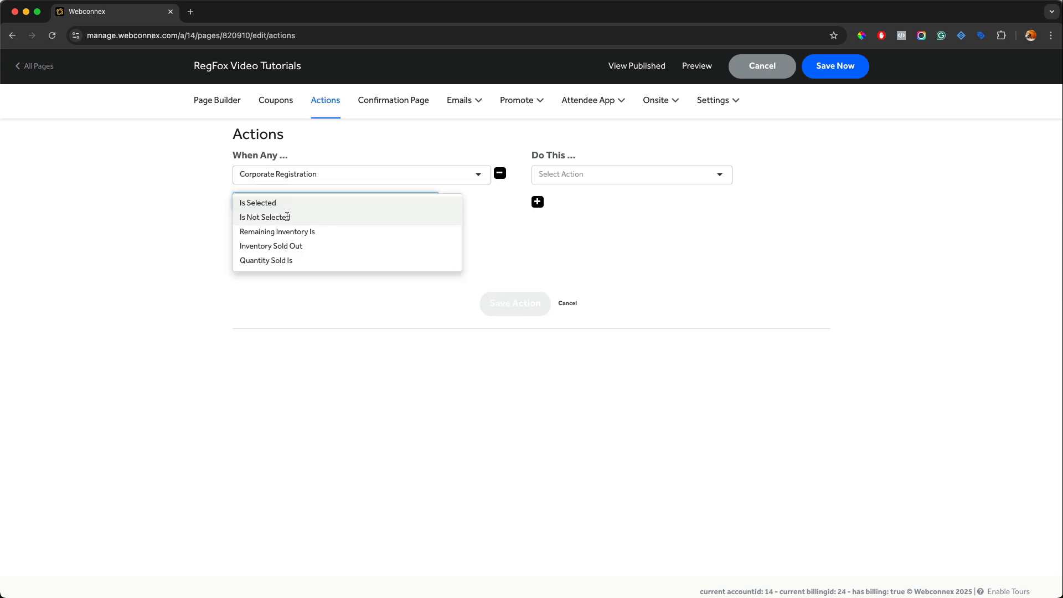
pyautogui.click(284, 203)
# Step: Make the action Show Company Information, Company Name, Job Title and How long have you been at the company, then save it
pyautogui.click(569, 202)
pyautogui.click(576, 176)
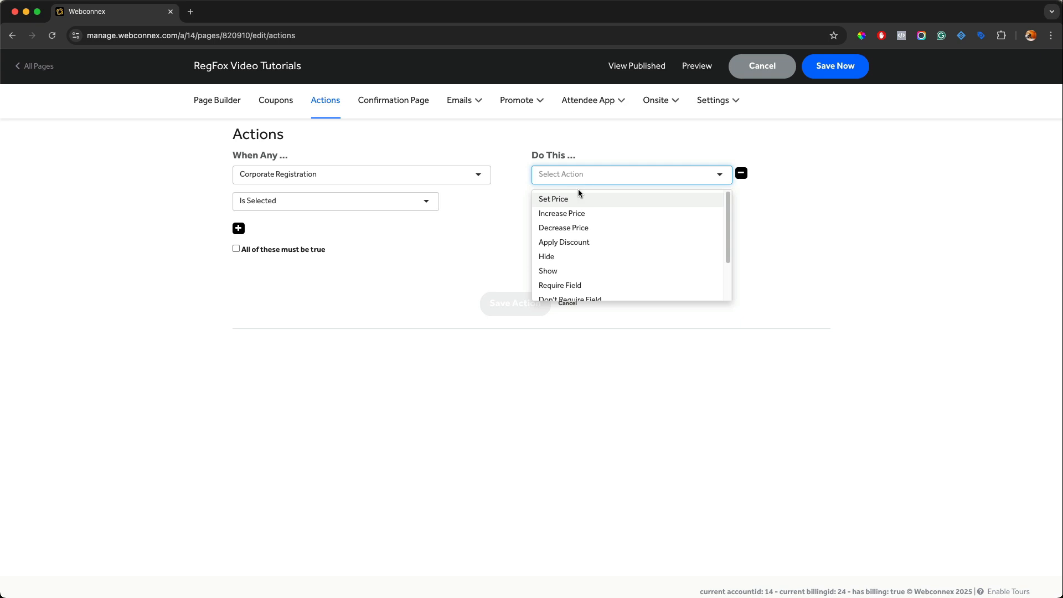
pyautogui.click(563, 268)
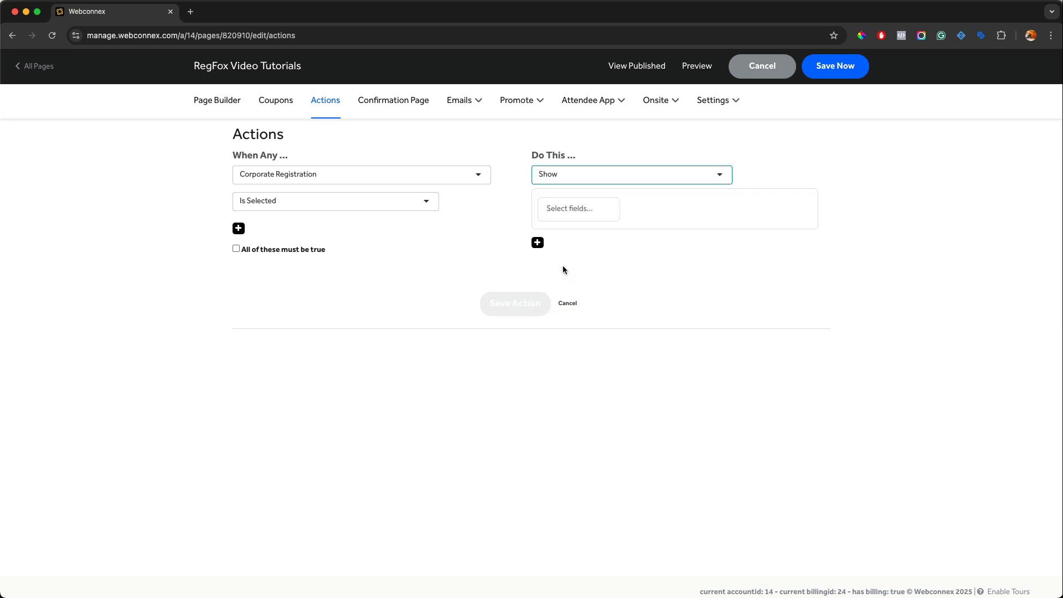
pyautogui.click(564, 209)
pyautogui.scroll(-3, 578, 266)
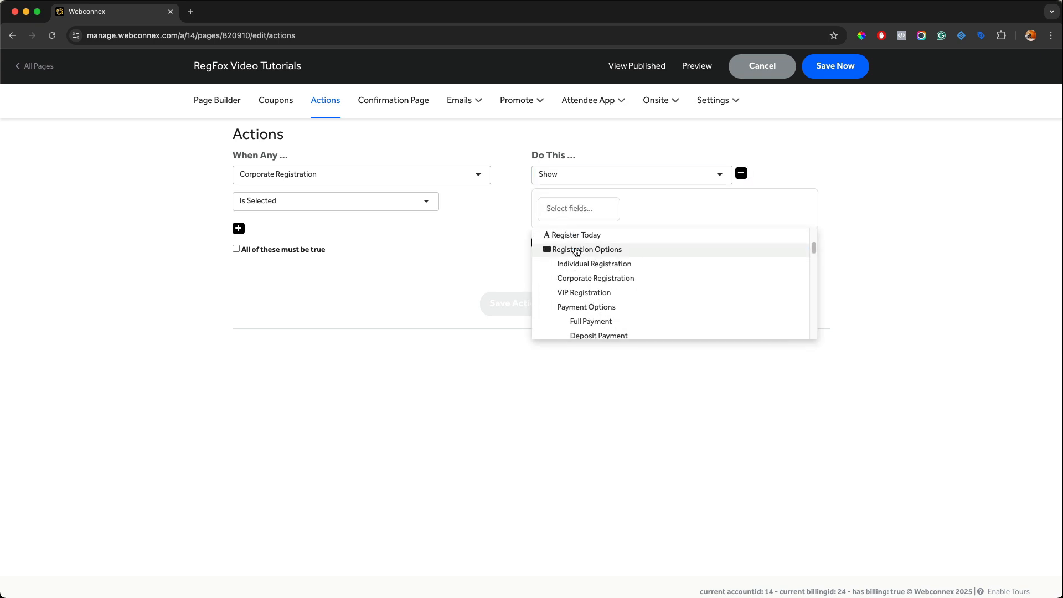
pyautogui.click(582, 301)
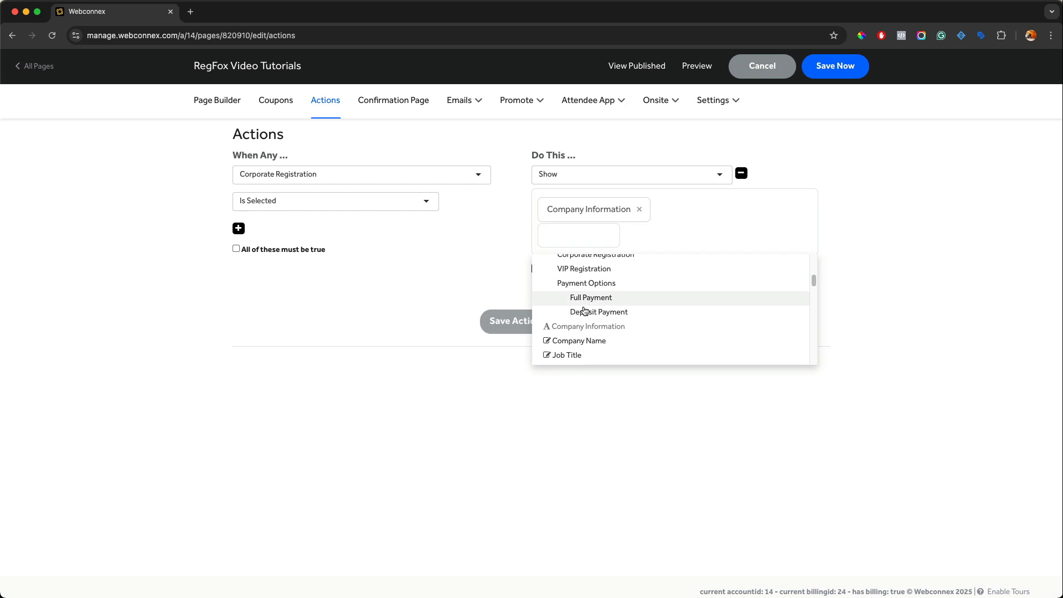
pyautogui.click(581, 341)
pyautogui.click(581, 354)
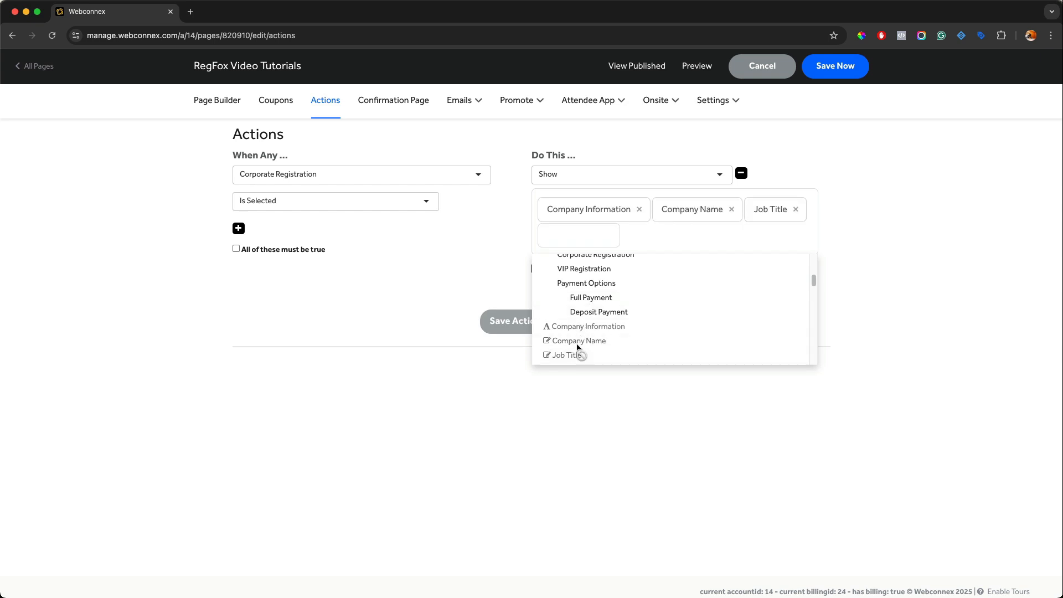
pyautogui.scroll(-1, 582, 346)
pyautogui.click(584, 332)
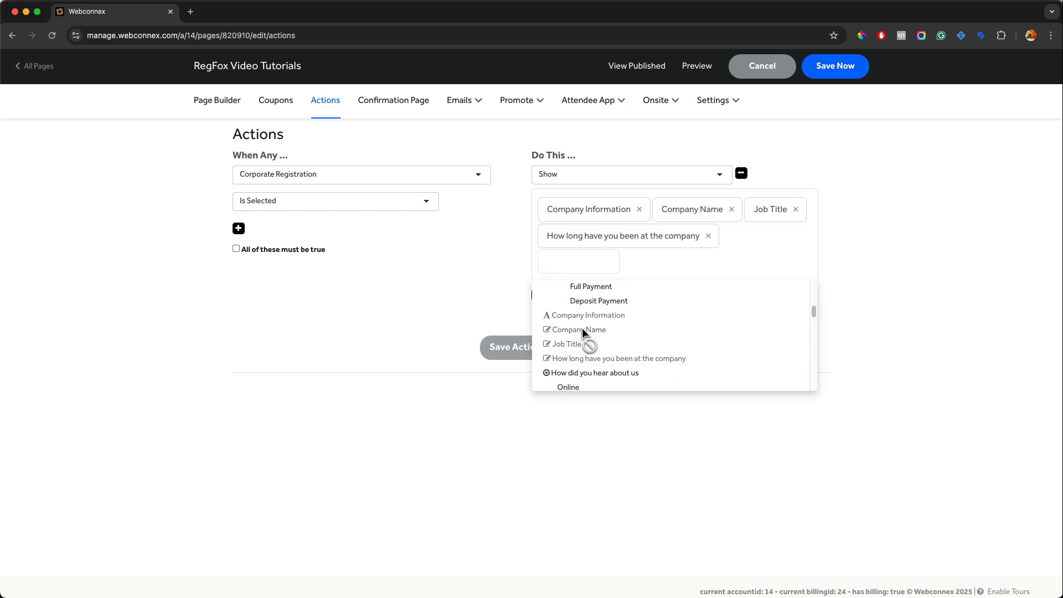
pyautogui.click(520, 352)
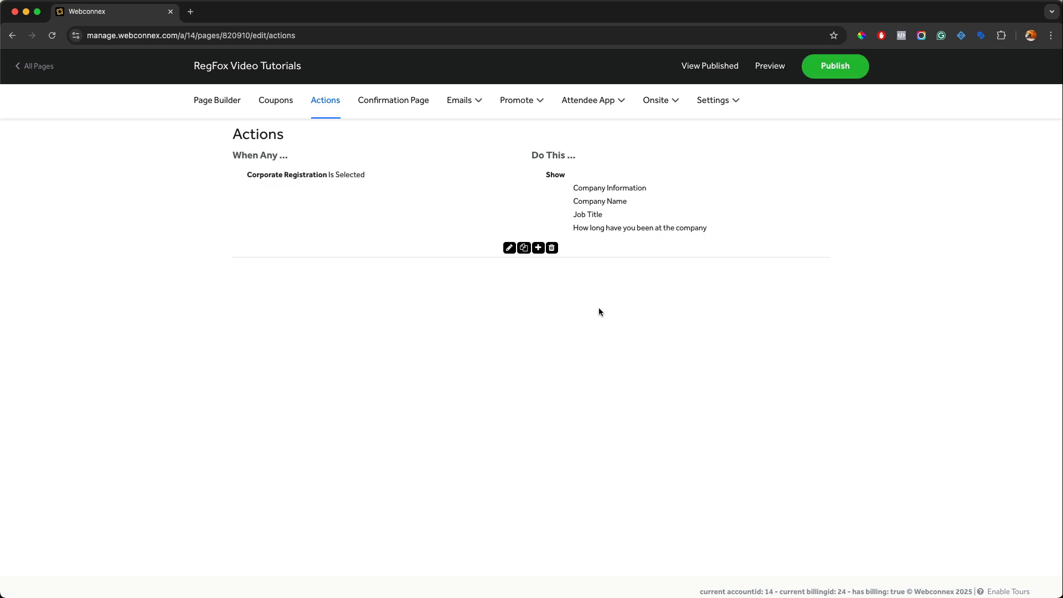
# Step: Preview the page, select VIP Registration then Corporate Registration, check the company fields, and close the preview
pyautogui.click(759, 71)
pyautogui.scroll(-4, 603, 202)
pyautogui.scroll(-10, 605, 201)
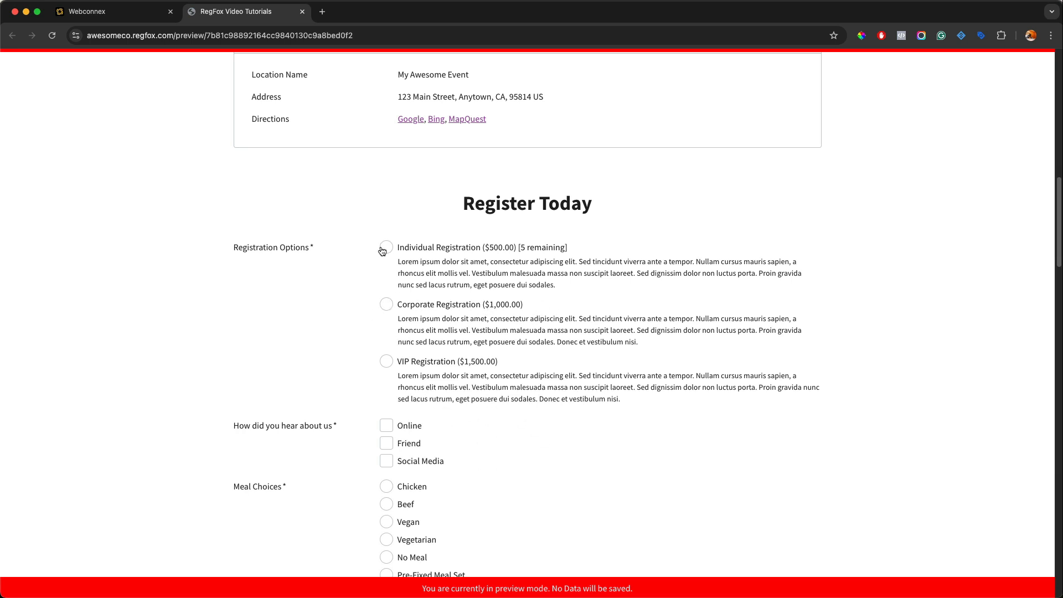
pyautogui.click(386, 361)
pyautogui.click(386, 305)
pyautogui.scroll(-3, 396, 314)
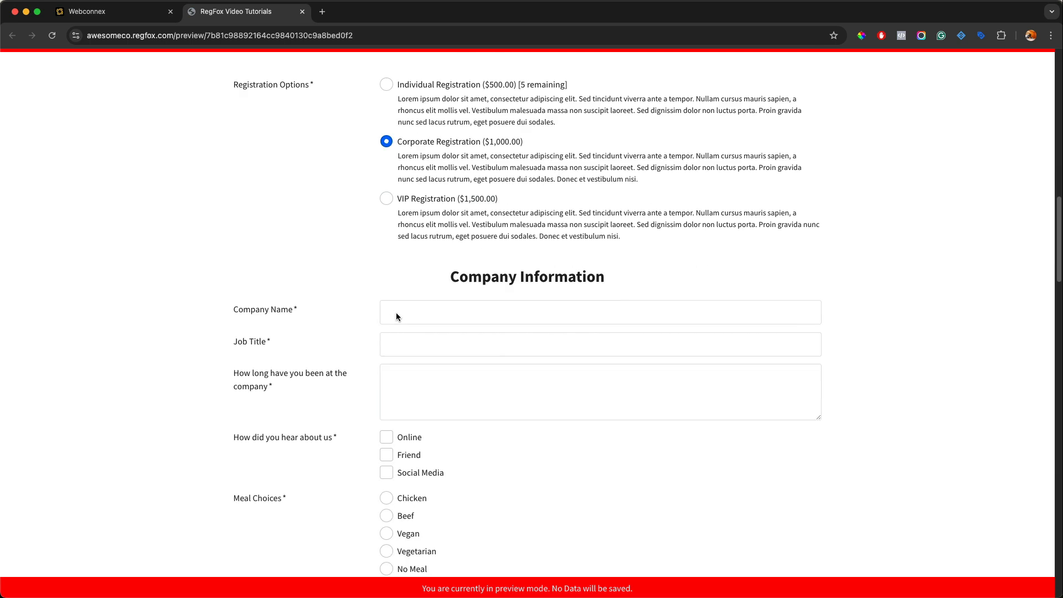
pyautogui.scroll(-1, 397, 314)
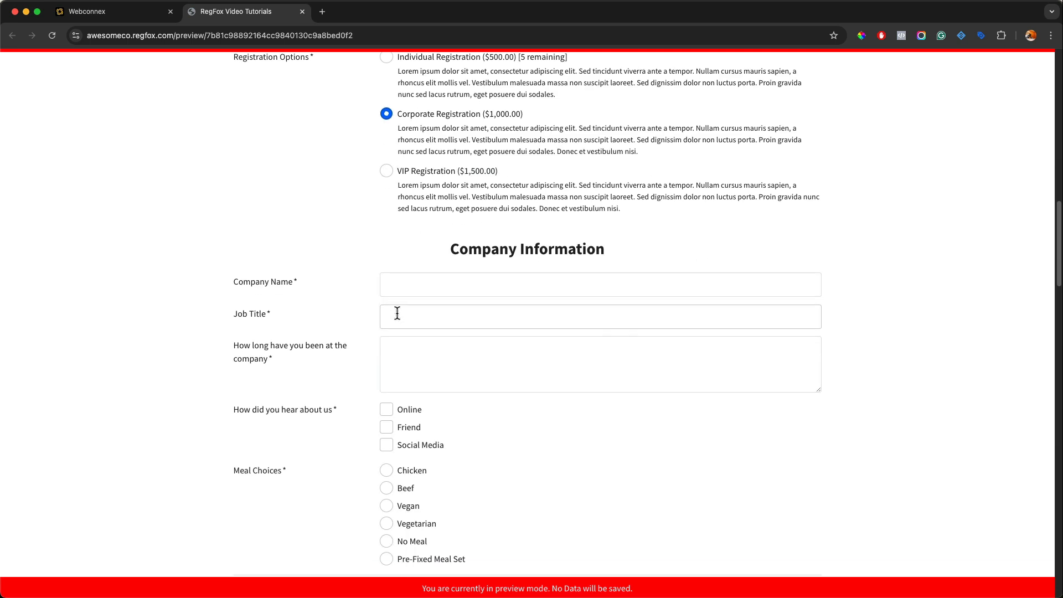
pyautogui.click(302, 11)
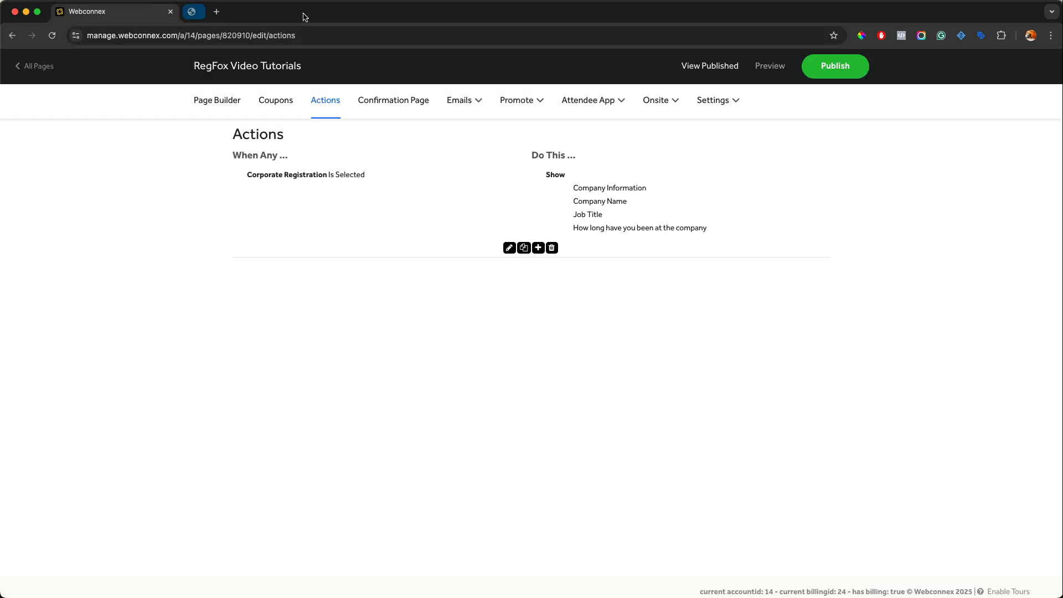
# Step: Add another action with the trigger VIP Registration Is Selected
pyautogui.click(537, 247)
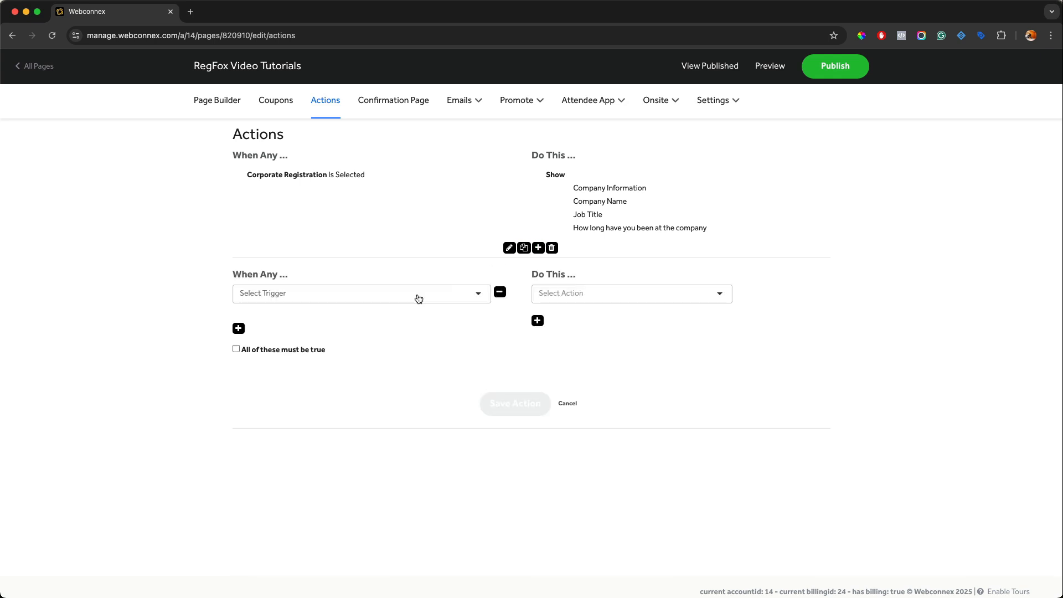
pyautogui.click(414, 294)
pyautogui.scroll(-4, 367, 328)
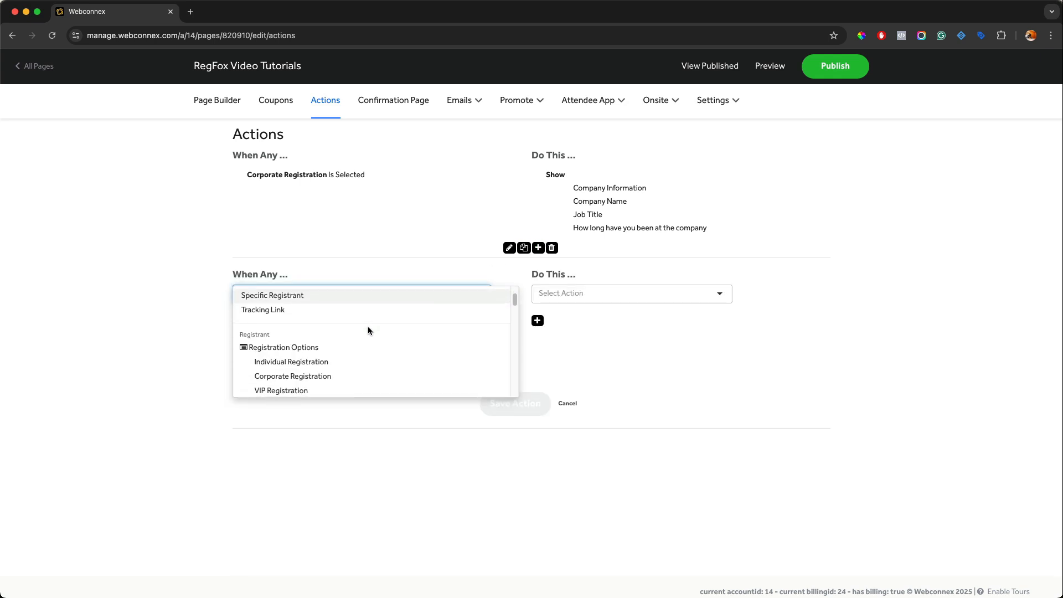
pyautogui.click(308, 379)
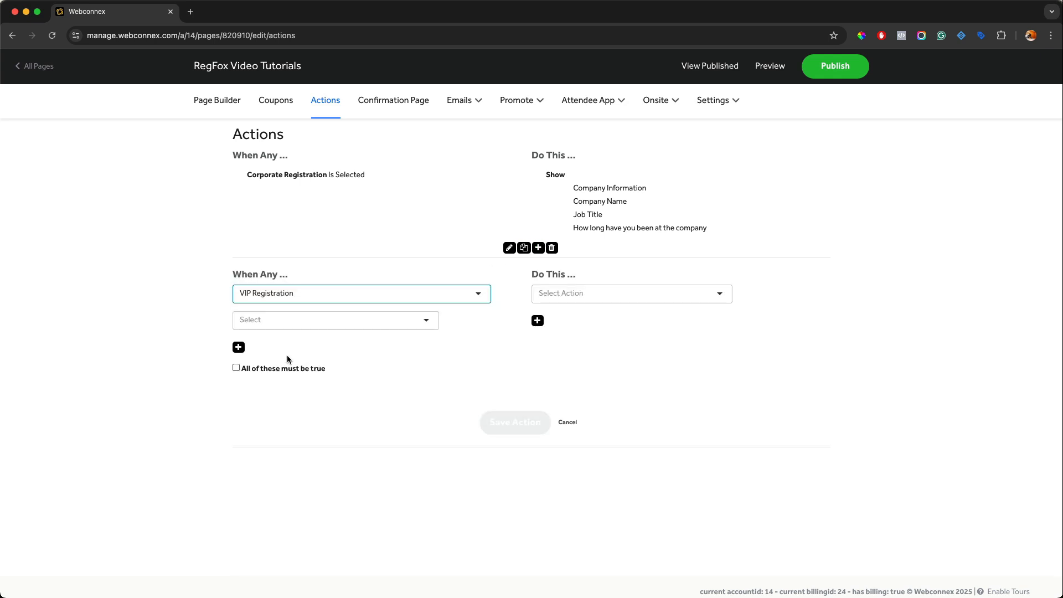
pyautogui.click(272, 323)
pyautogui.click(269, 325)
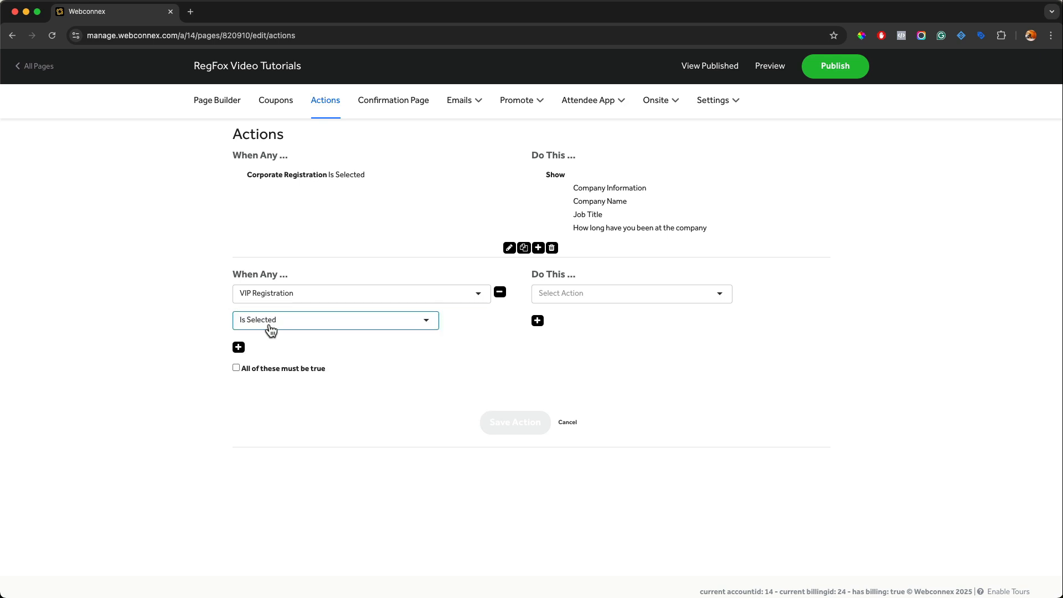
# Step: Make the VIP action Show the Sessions 1pm and Sessions 2pm sections, then save it
pyautogui.click(592, 297)
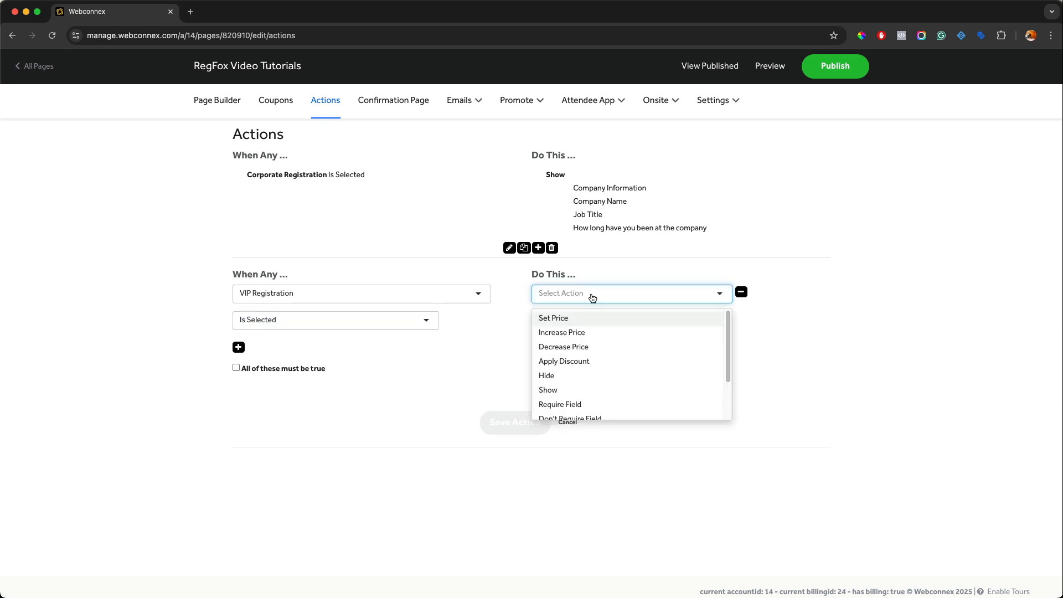
pyautogui.click(554, 395)
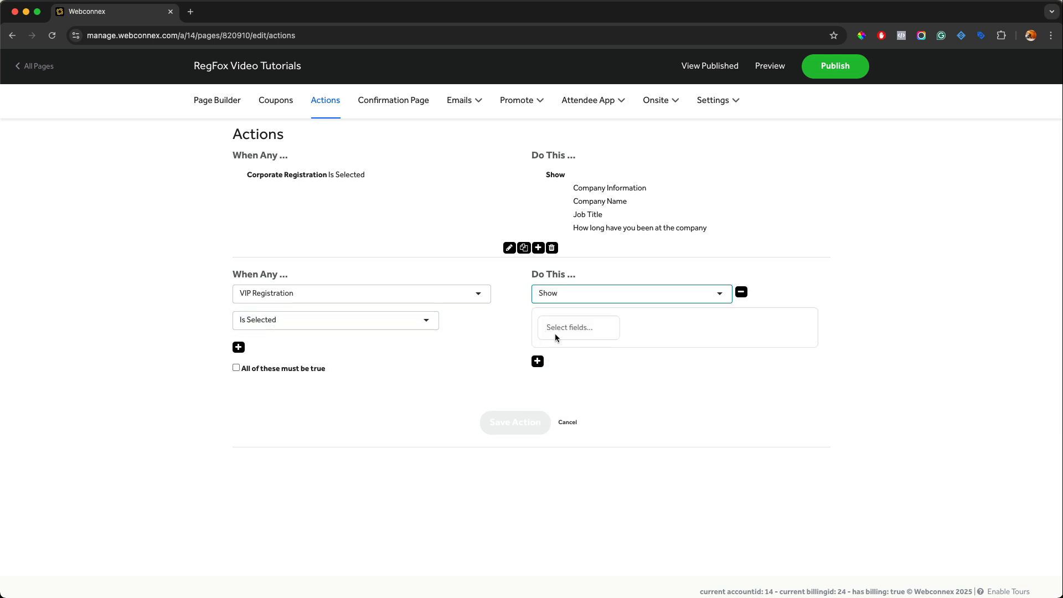
pyautogui.click(556, 332)
pyautogui.scroll(-5, 574, 357)
pyautogui.scroll(-10, 575, 357)
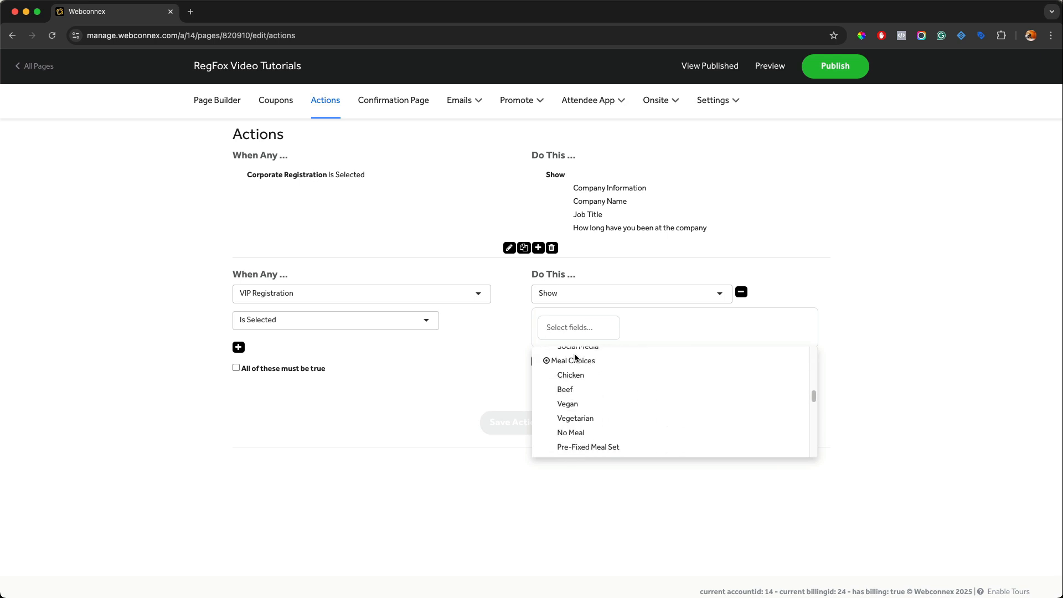
pyautogui.scroll(3, 576, 387)
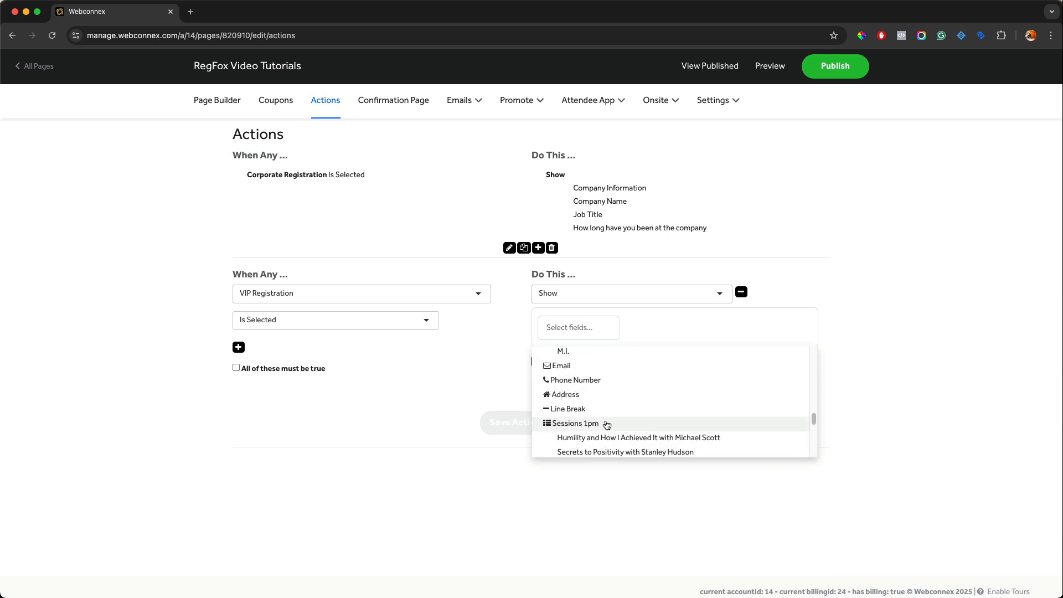
pyautogui.scroll(-1, 606, 424)
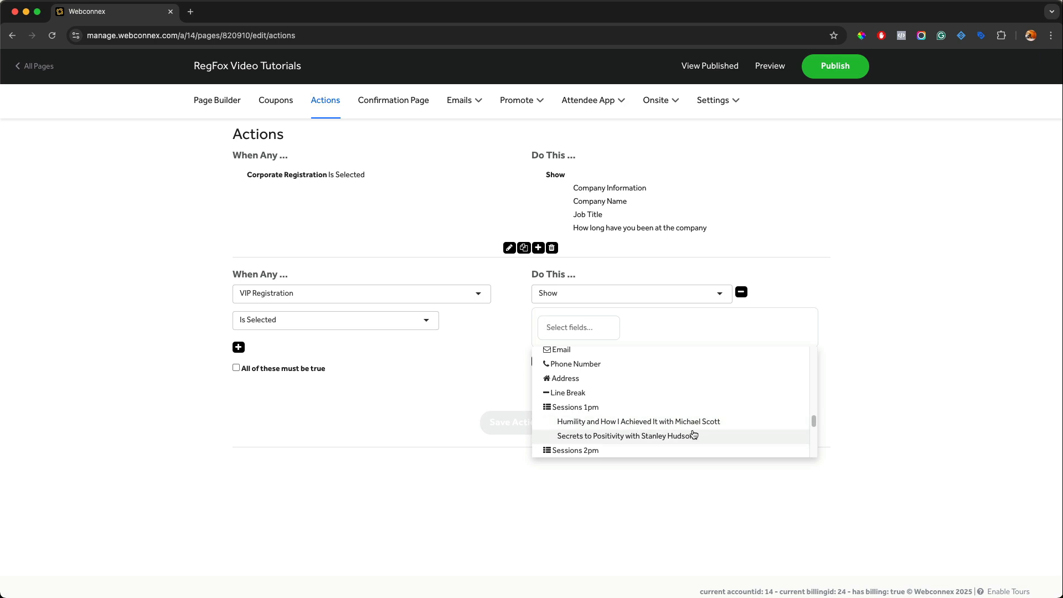
pyautogui.click(602, 408)
pyautogui.scroll(-3, 581, 458)
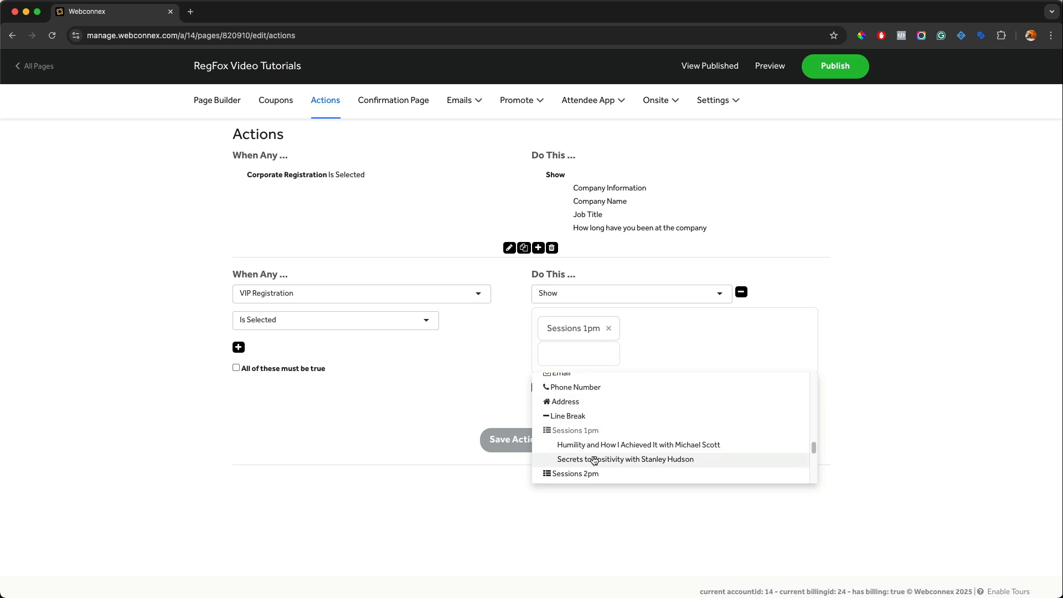
pyautogui.click(578, 412)
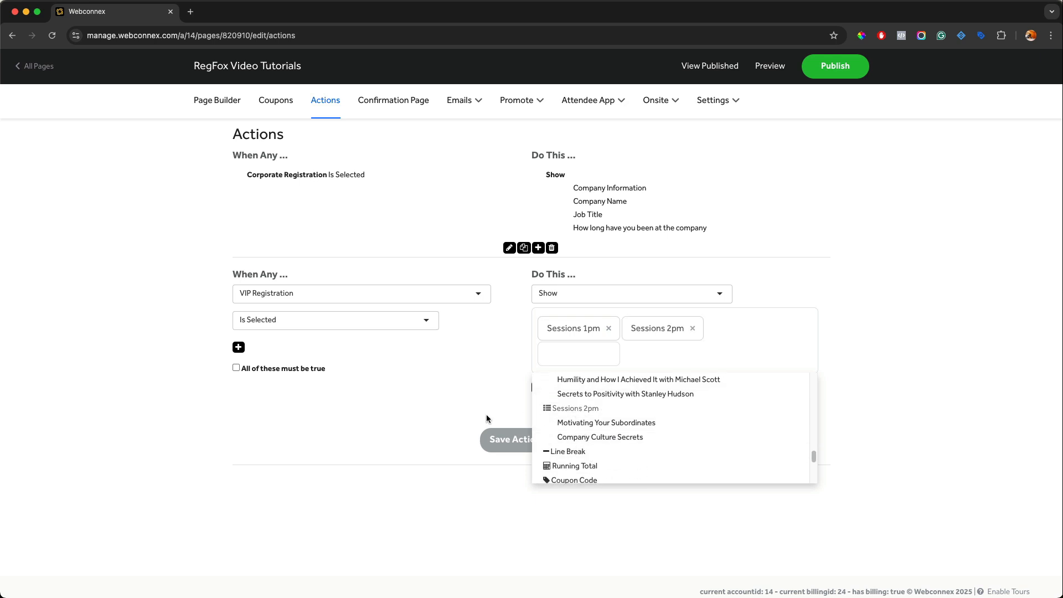
pyautogui.click(500, 431)
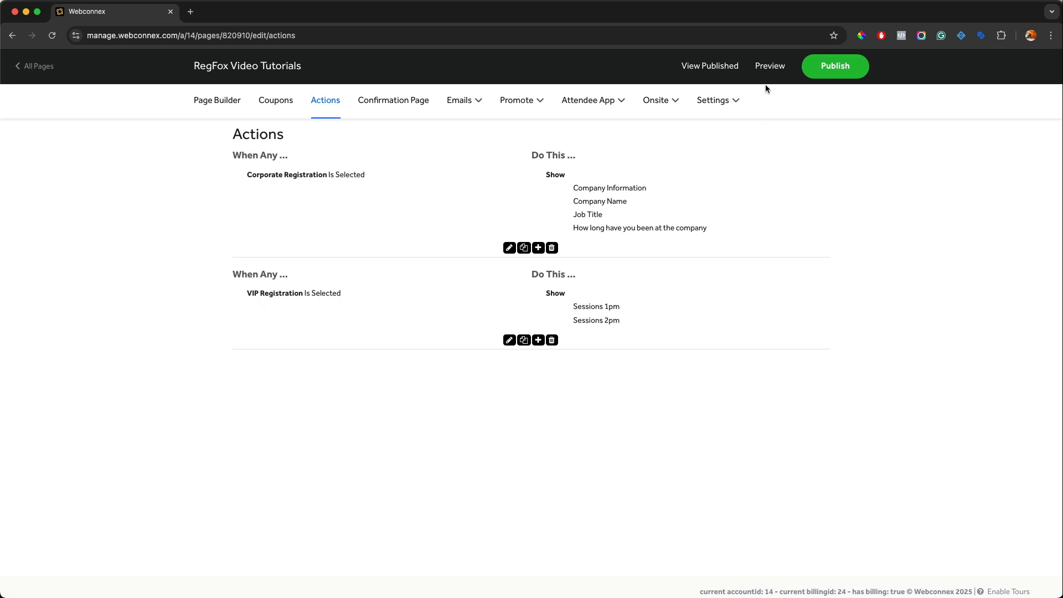
# Step: Preview the page, select Corporate Registration then VIP Registration, check the session sections, and close the preview
pyautogui.click(769, 68)
pyautogui.scroll(-15, 653, 220)
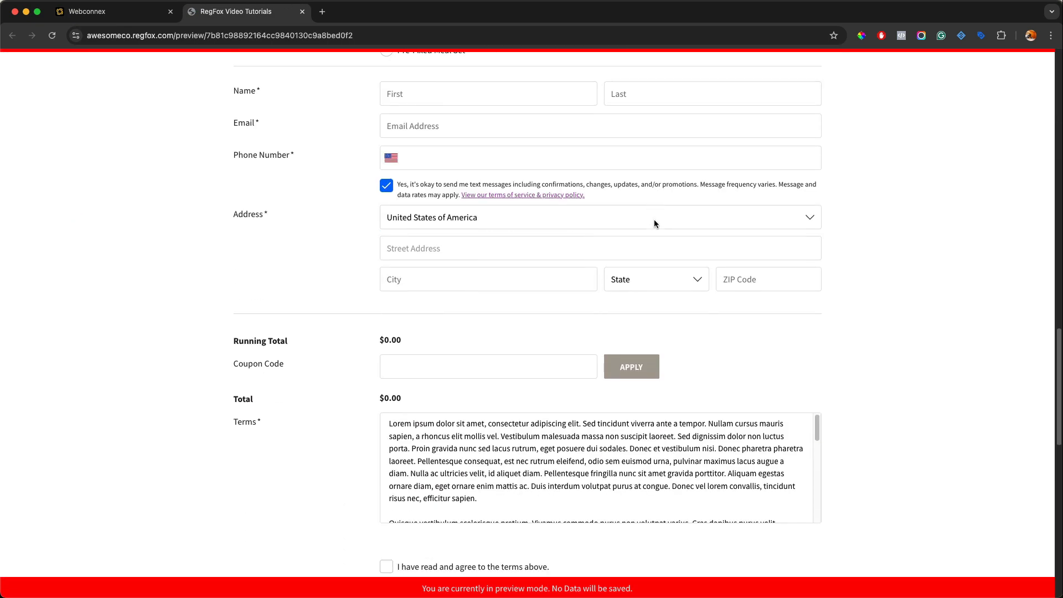
pyautogui.scroll(10, 653, 223)
pyautogui.click(387, 140)
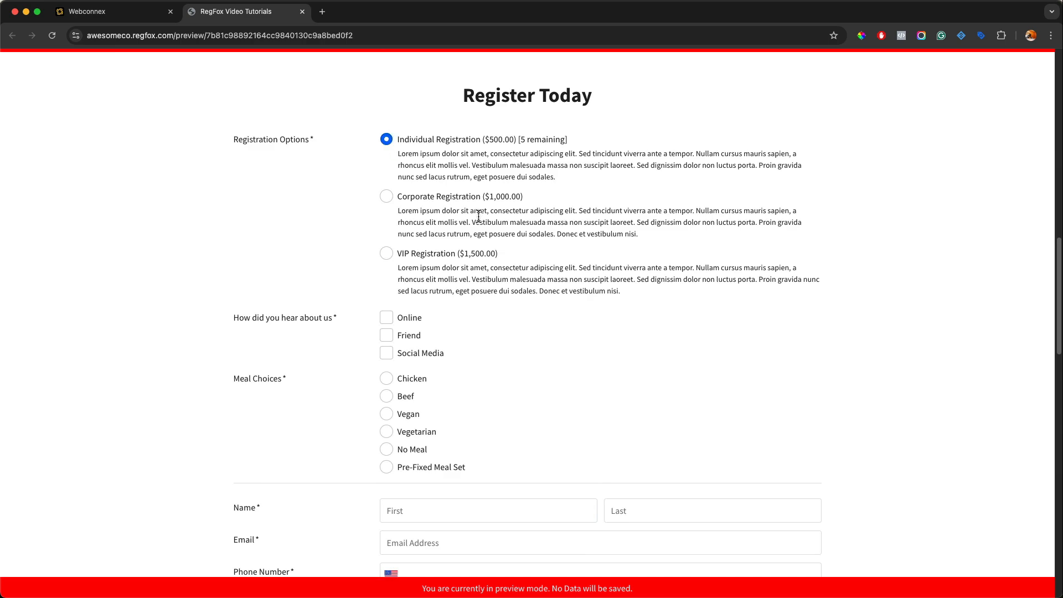
pyautogui.scroll(-10, 477, 217)
pyautogui.scroll(10, 477, 222)
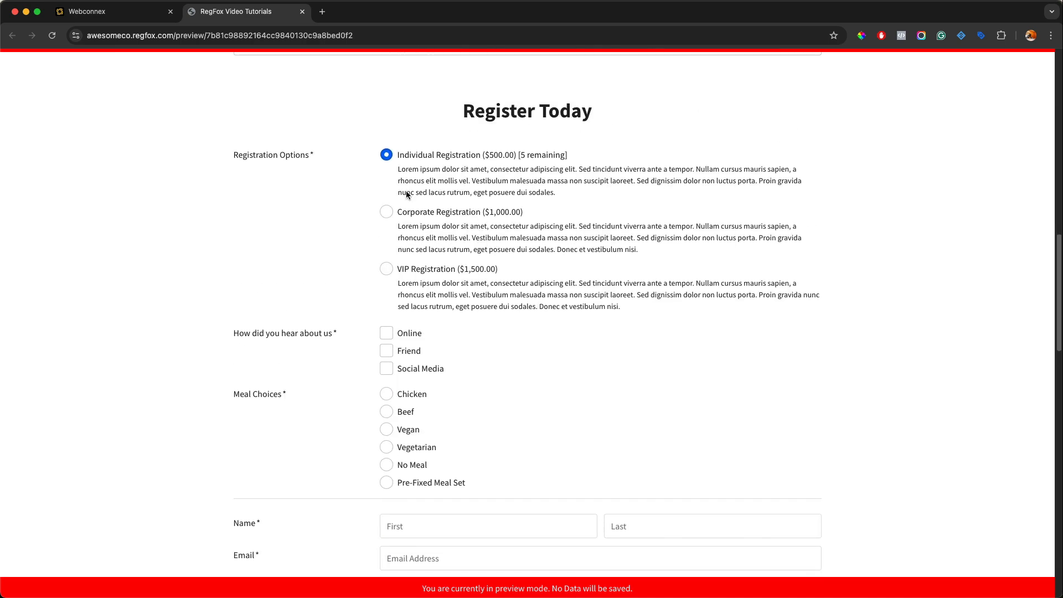
pyautogui.click(416, 213)
pyautogui.scroll(-10, 443, 242)
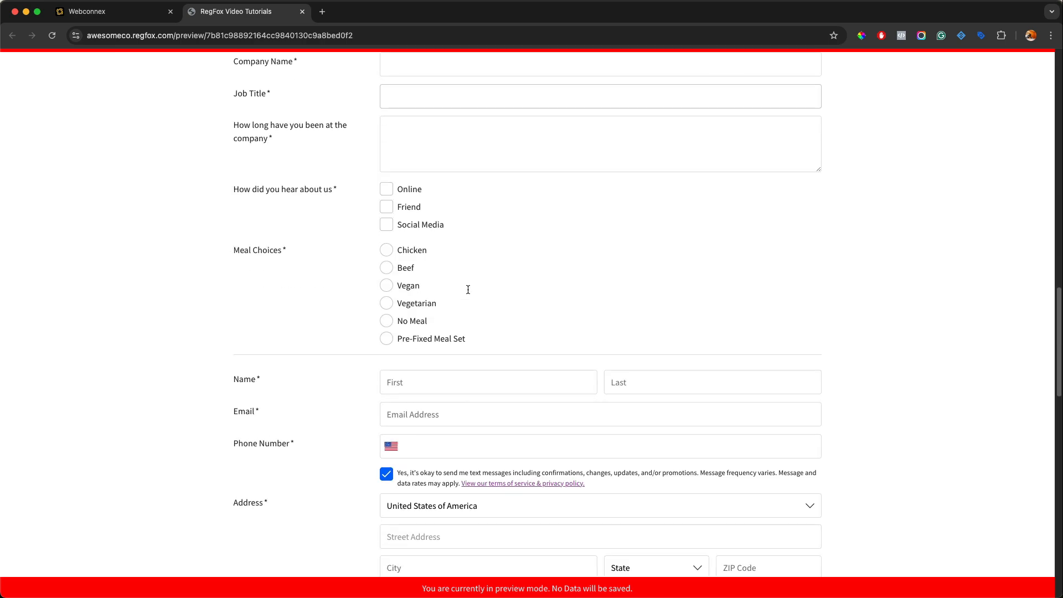
pyautogui.scroll(5, 474, 315)
pyautogui.scroll(5, 477, 316)
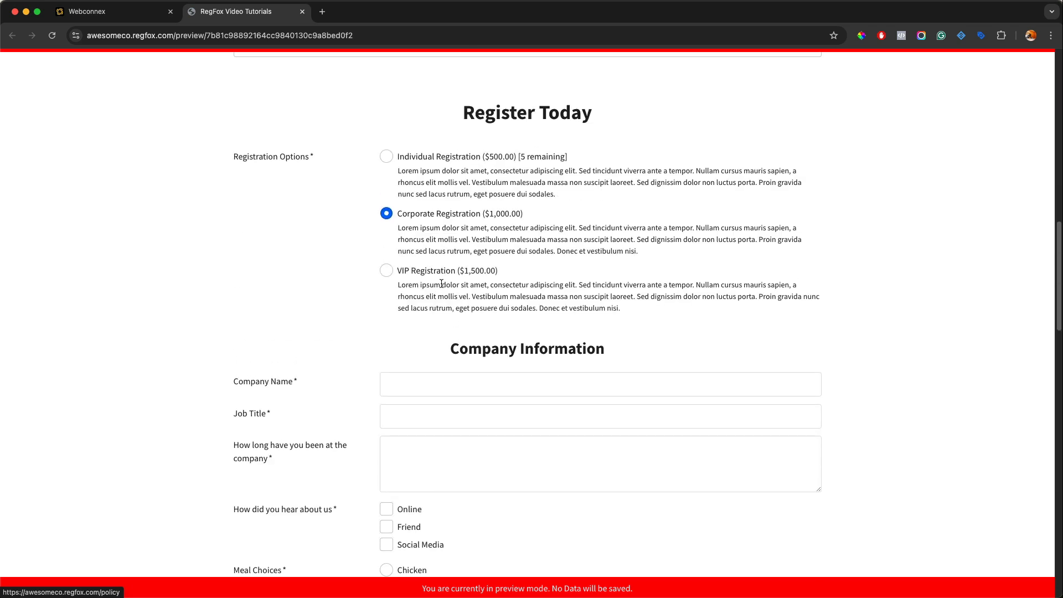
pyautogui.click(386, 270)
pyautogui.scroll(-3, 387, 270)
pyautogui.scroll(-10, 386, 270)
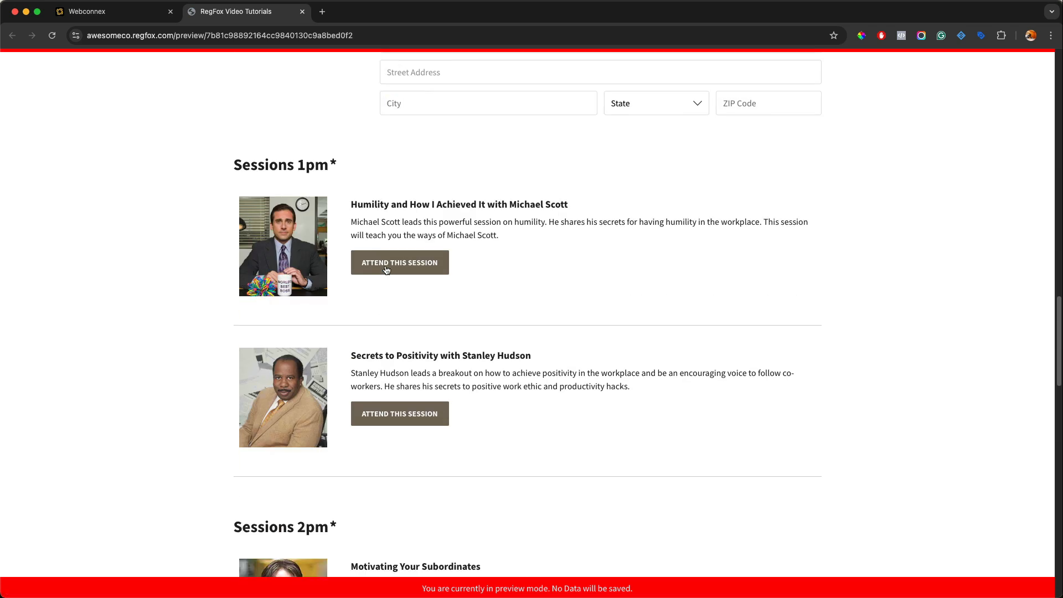
pyautogui.scroll(-1, 386, 270)
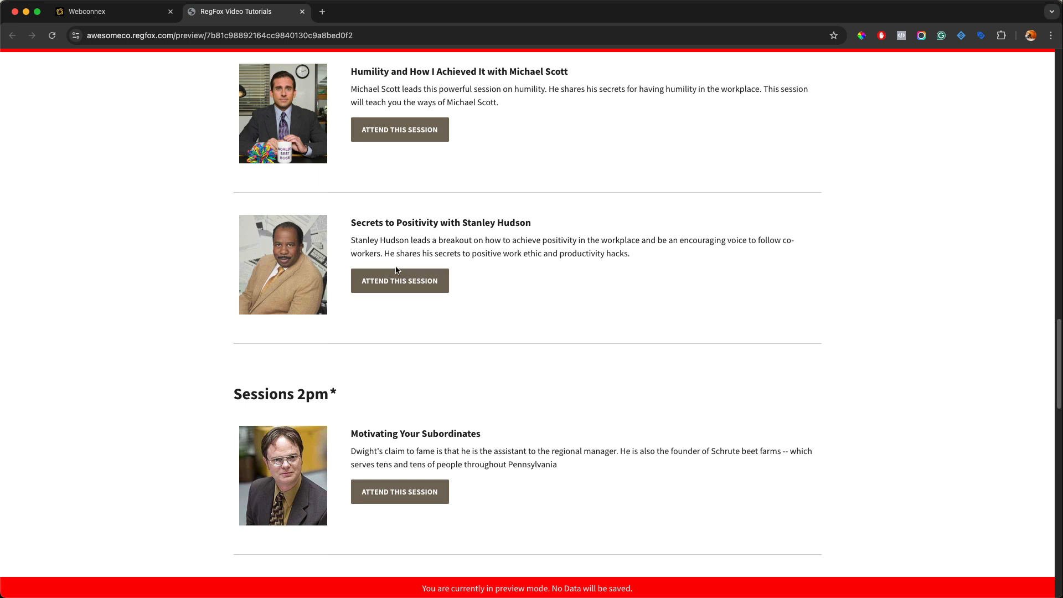
pyautogui.scroll(2, 581, 269)
pyautogui.scroll(1, 581, 269)
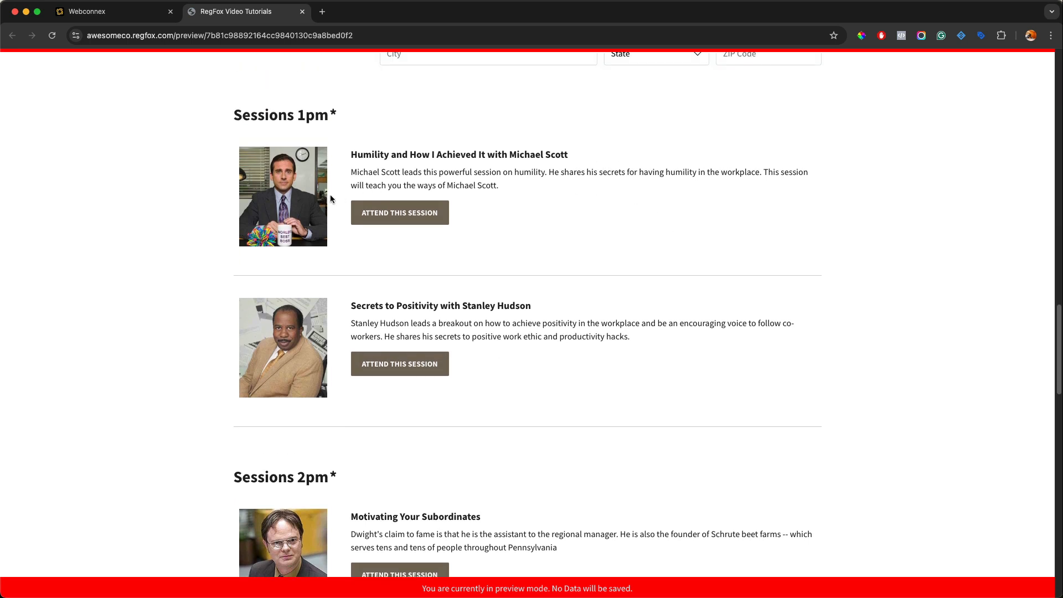
pyautogui.scroll(-2, 398, 231)
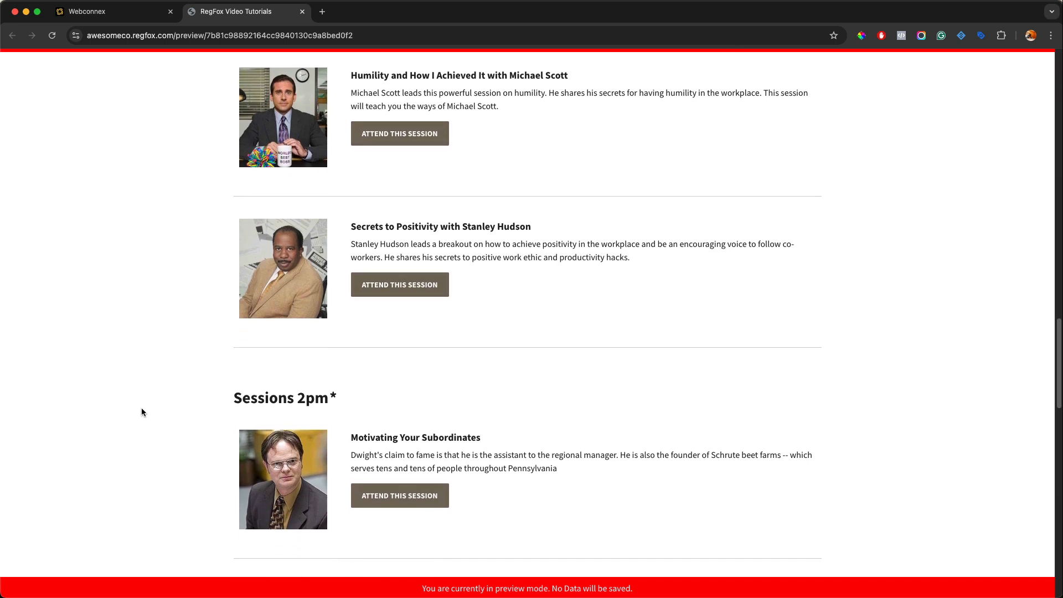
pyautogui.click(302, 11)
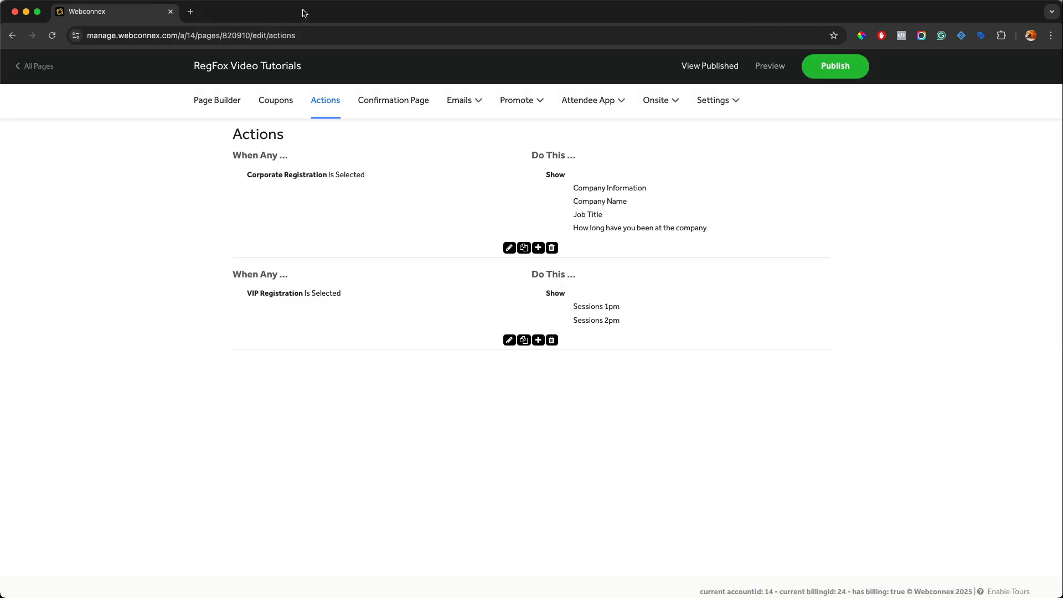
# Step: Add a third action triggered when VIP Registration Is Selected
pyautogui.click(538, 340)
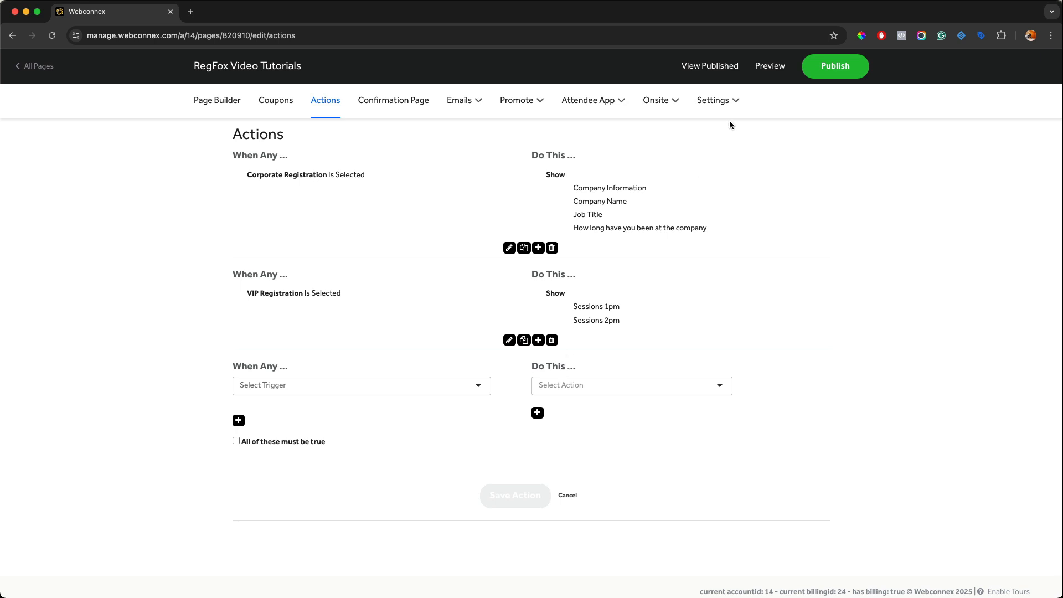
pyautogui.click(768, 67)
pyautogui.scroll(-15, 623, 184)
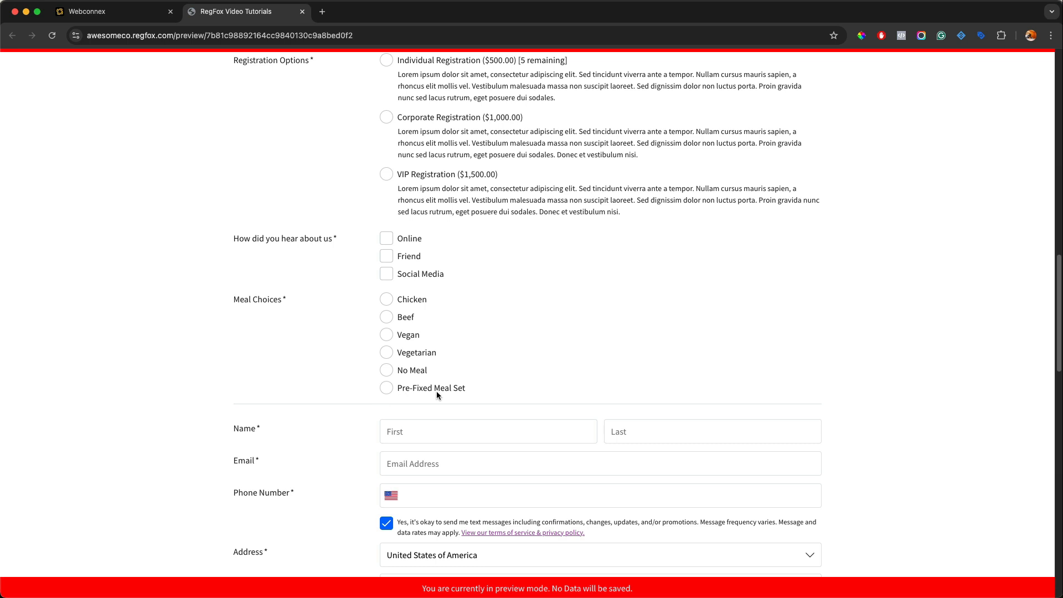
pyautogui.click(303, 12)
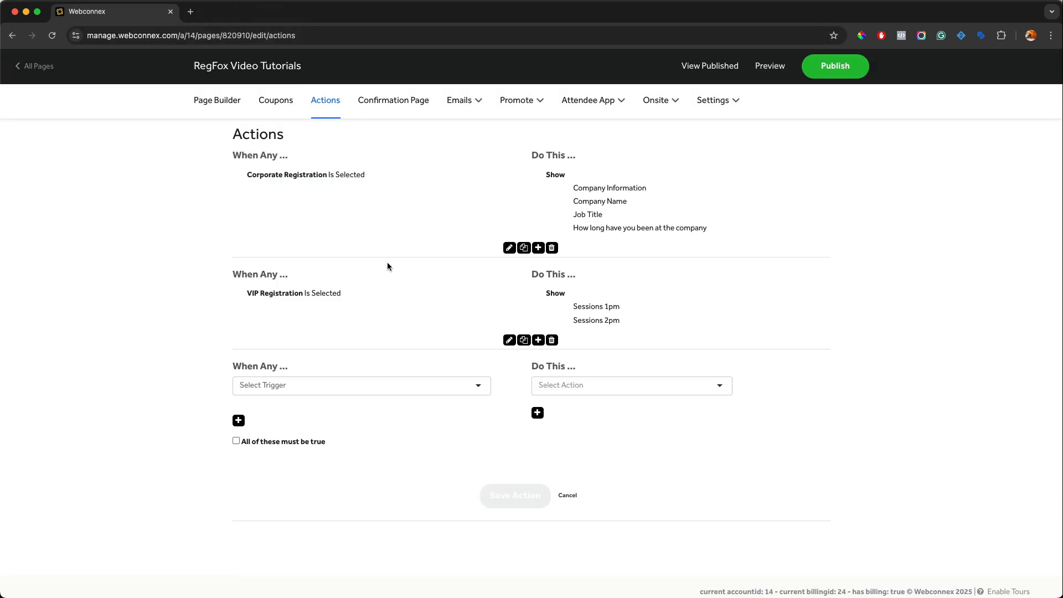
pyautogui.click(375, 385)
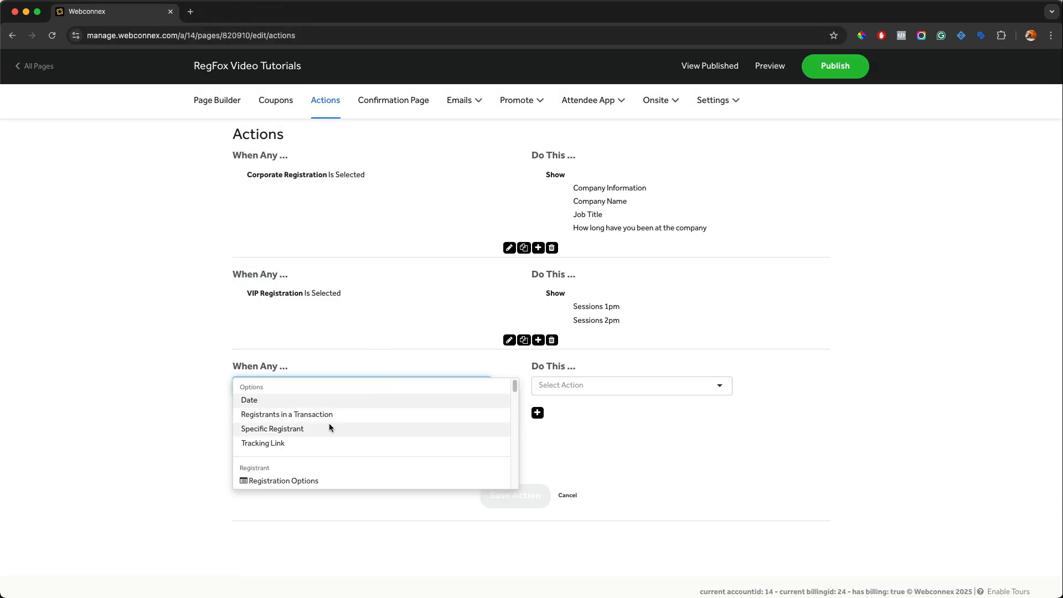
pyautogui.scroll(-3, 329, 427)
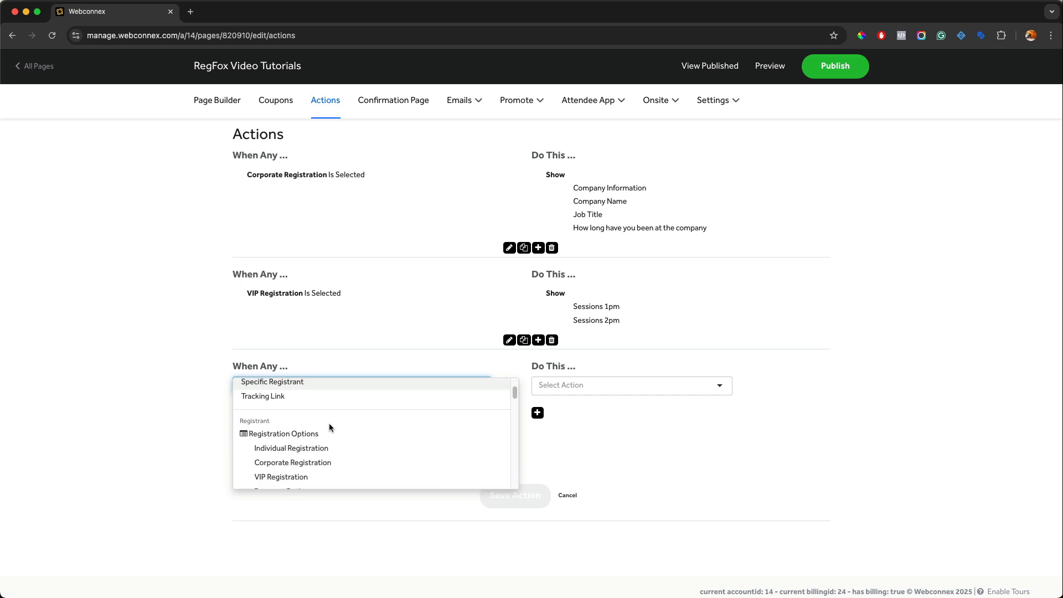
pyautogui.click(298, 449)
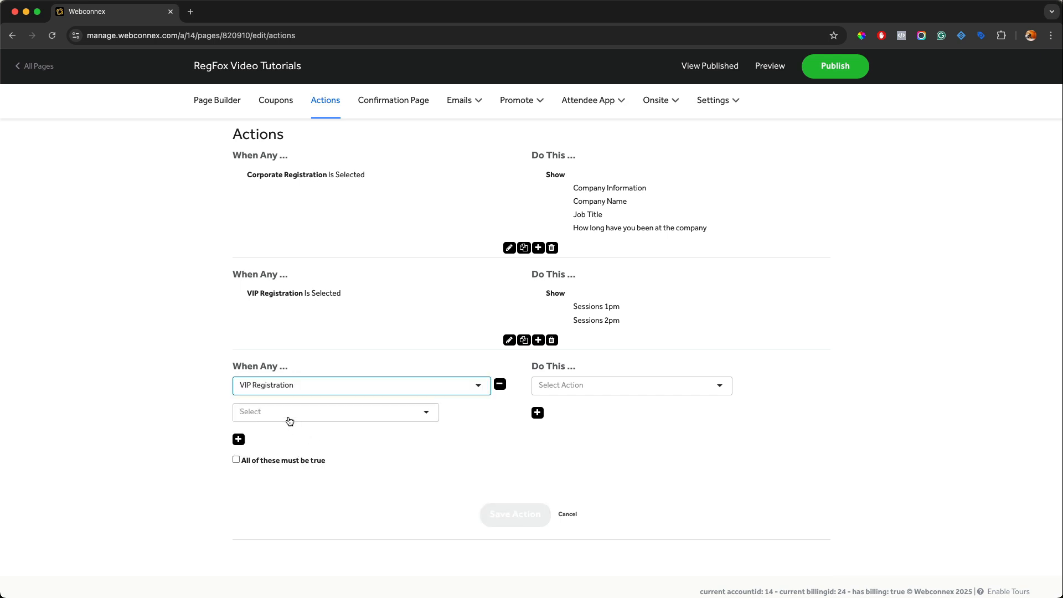
pyautogui.click(287, 411)
pyautogui.click(287, 416)
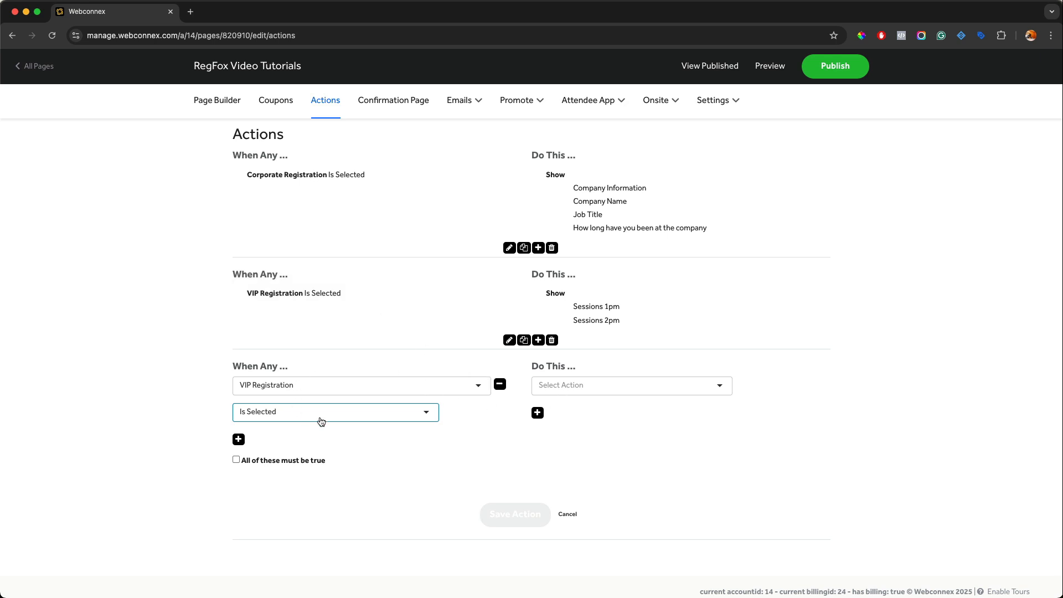
# Step: Make the new action Show the Pre-Fixed Meal Set option
pyautogui.click(629, 385)
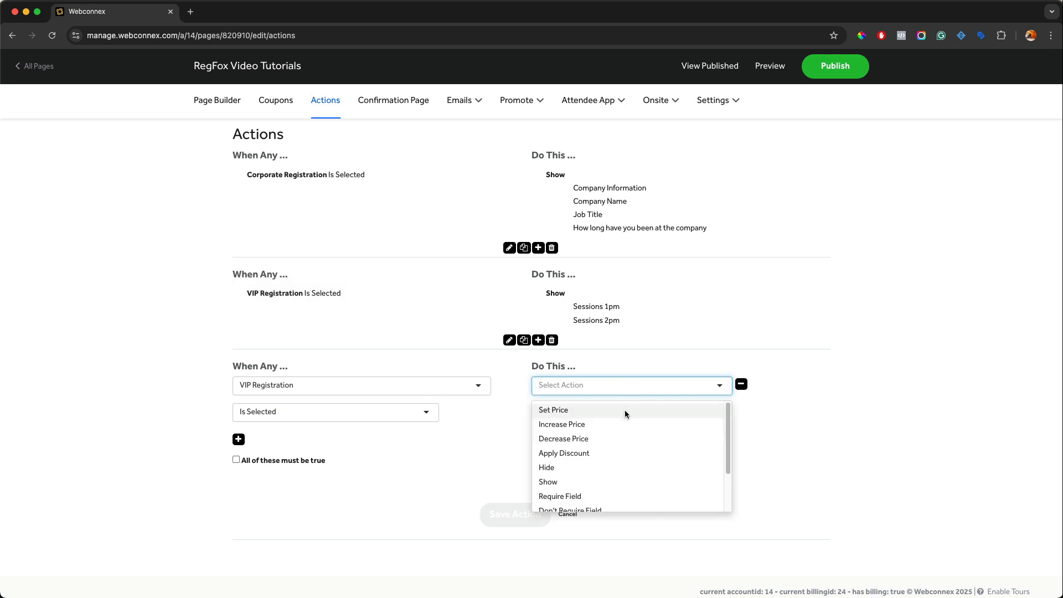
pyautogui.scroll(-3, 624, 412)
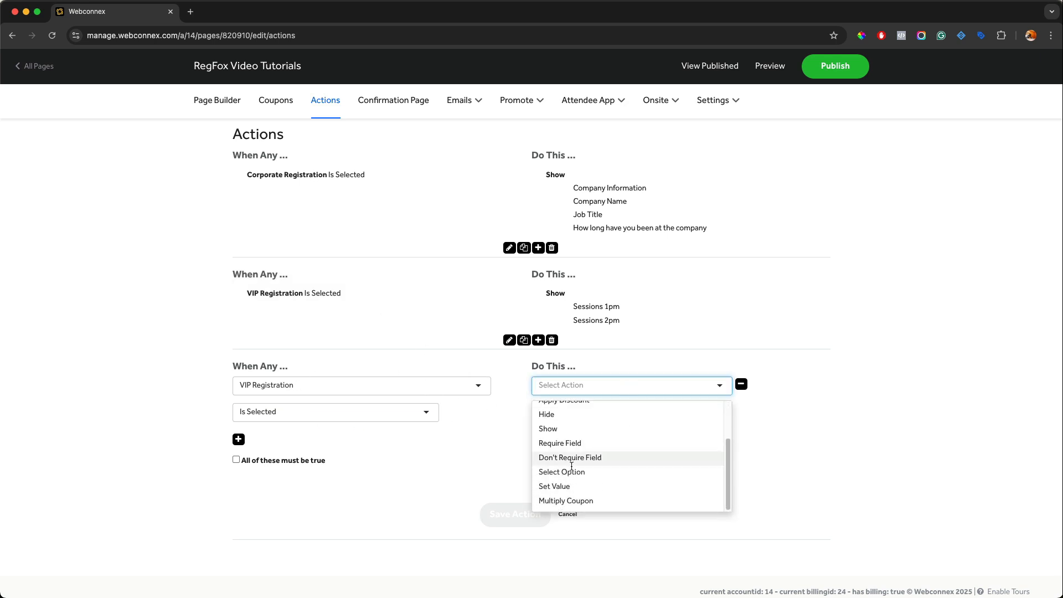
pyautogui.click(562, 427)
pyautogui.click(562, 426)
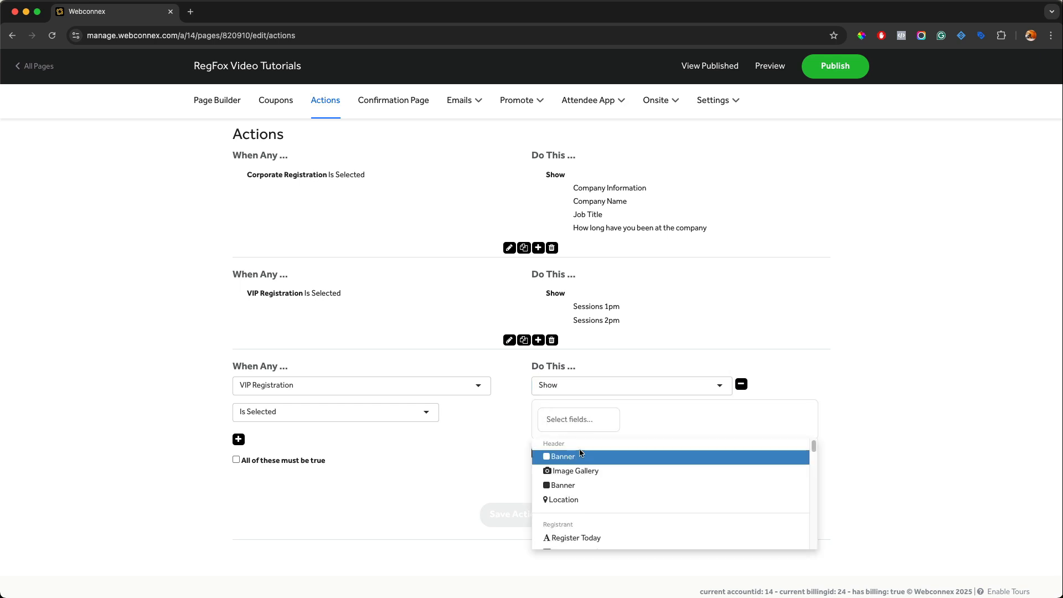
pyautogui.scroll(-5, 579, 449)
pyautogui.scroll(-6, 580, 452)
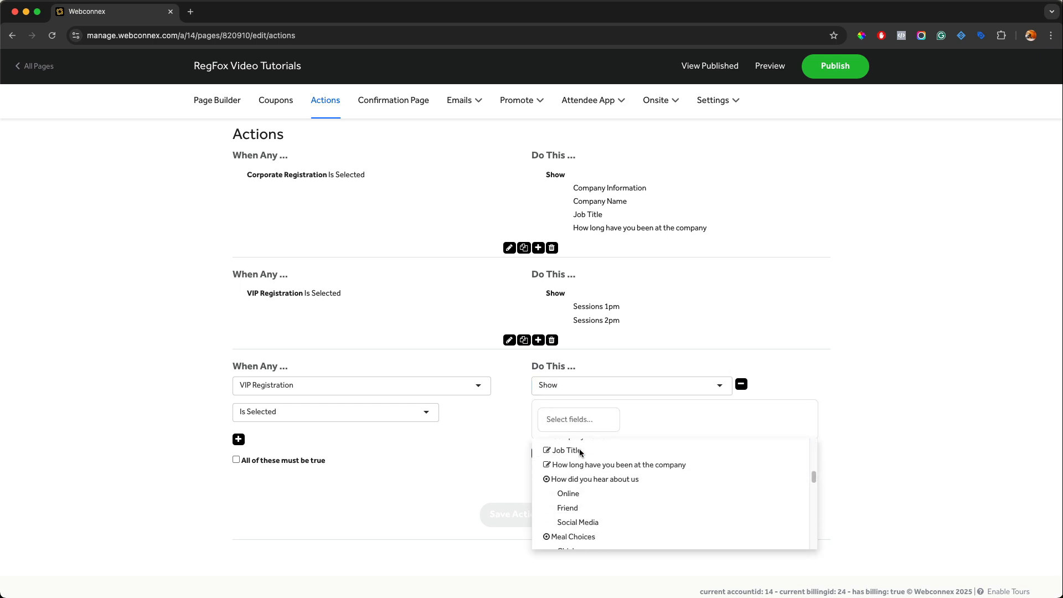
pyautogui.scroll(-1, 587, 482)
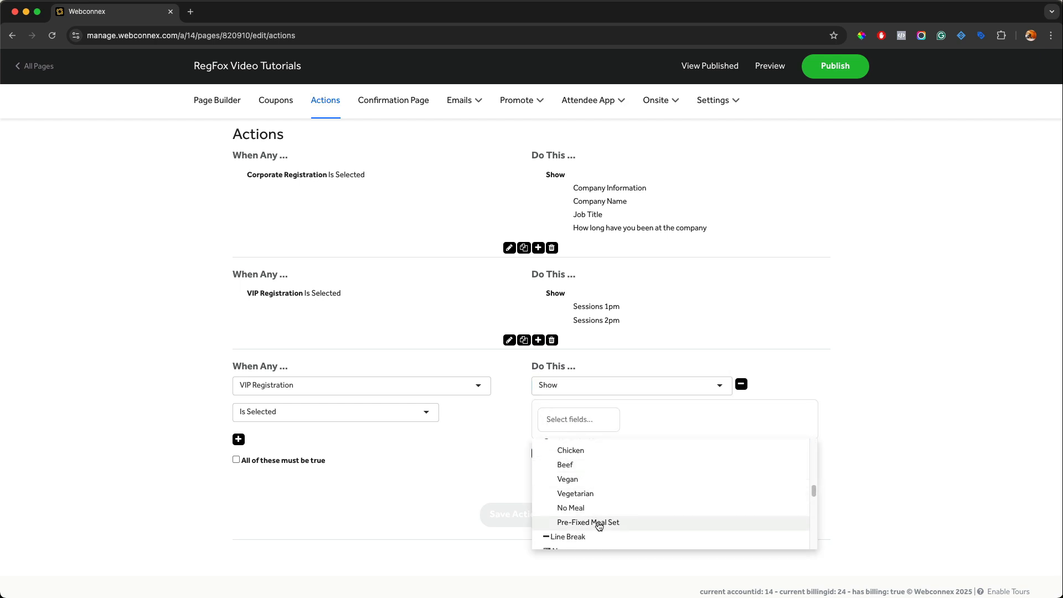
pyautogui.click(596, 523)
pyautogui.click(578, 422)
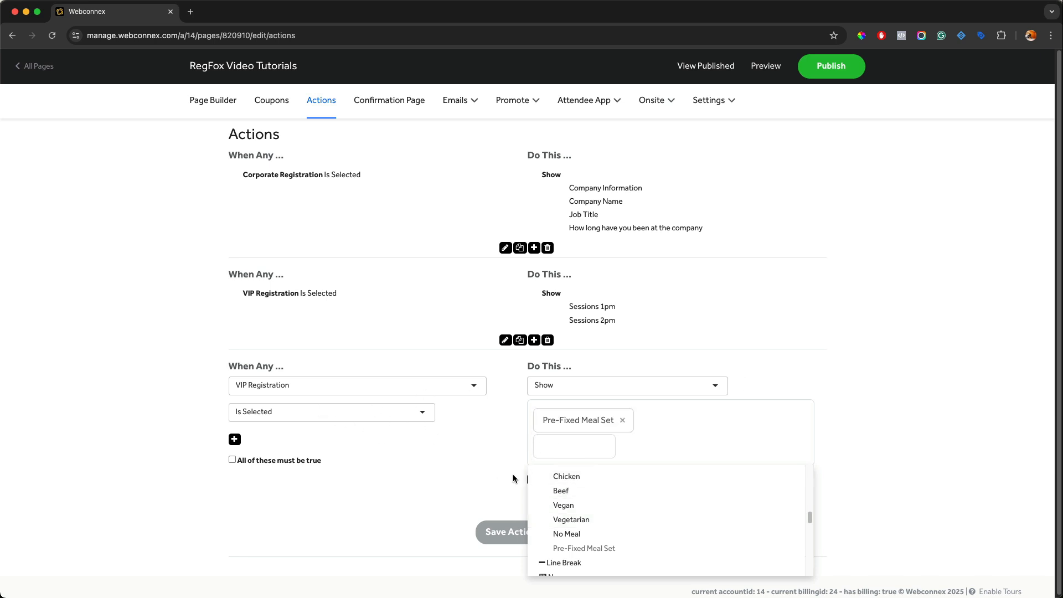
pyautogui.click(484, 475)
# Step: Add a Hide action for Chicken, Beef, Vegan, Vegetarian and No Meal, then save the action
pyautogui.click(535, 479)
pyautogui.scroll(-1, 553, 467)
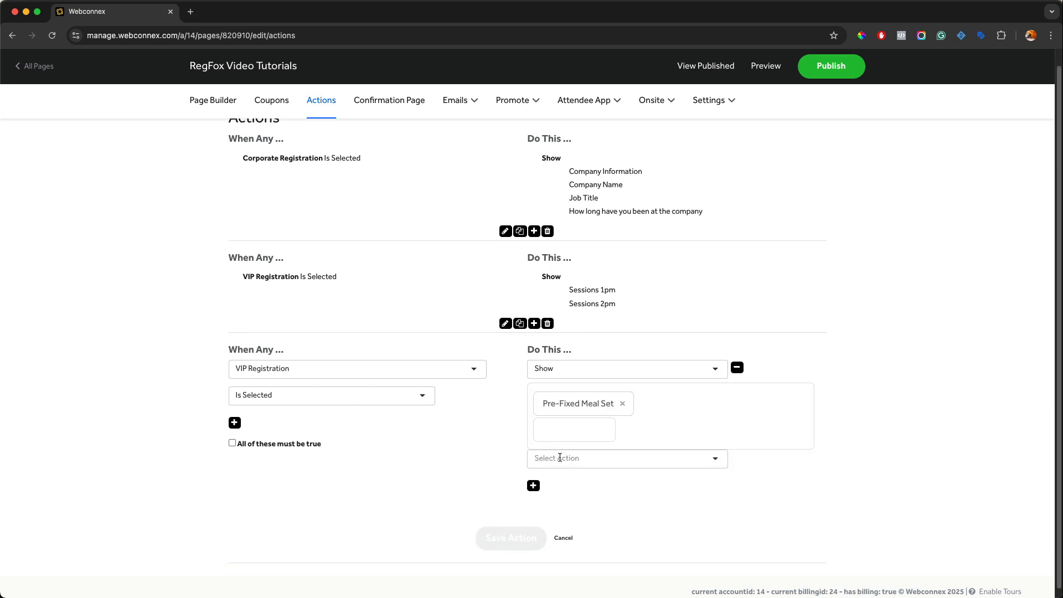
pyautogui.click(560, 457)
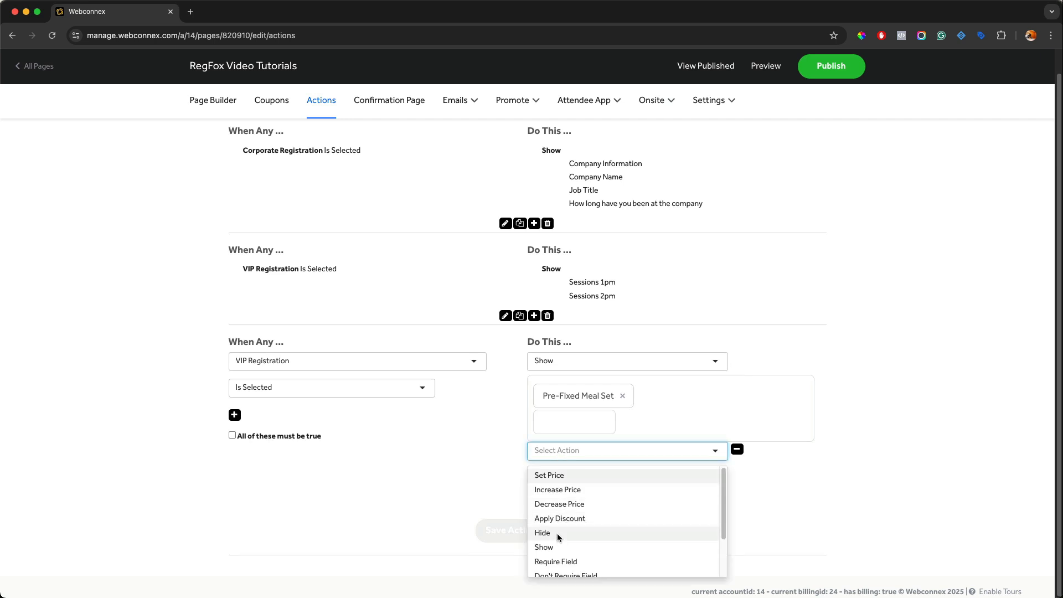
pyautogui.click(557, 533)
pyautogui.scroll(-1, 551, 505)
pyautogui.click(549, 444)
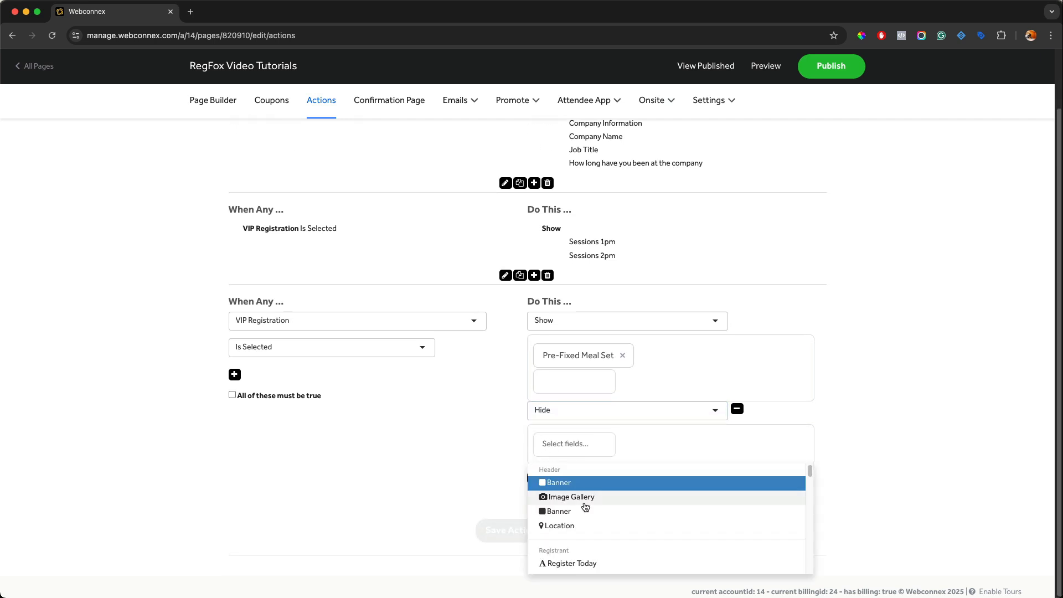
pyautogui.scroll(-5, 584, 505)
pyautogui.scroll(-3, 586, 507)
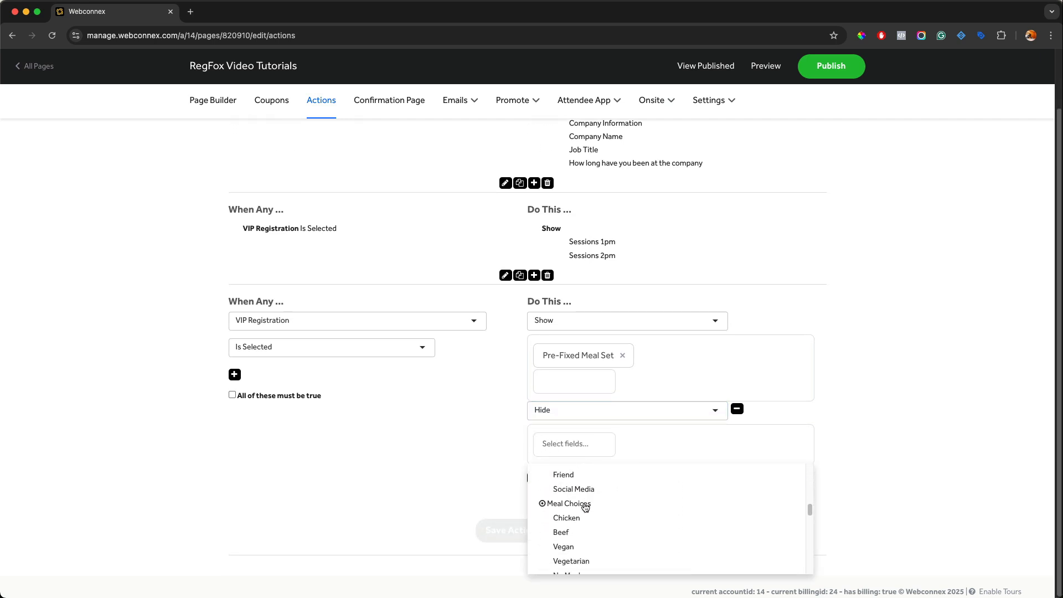
pyautogui.click(569, 506)
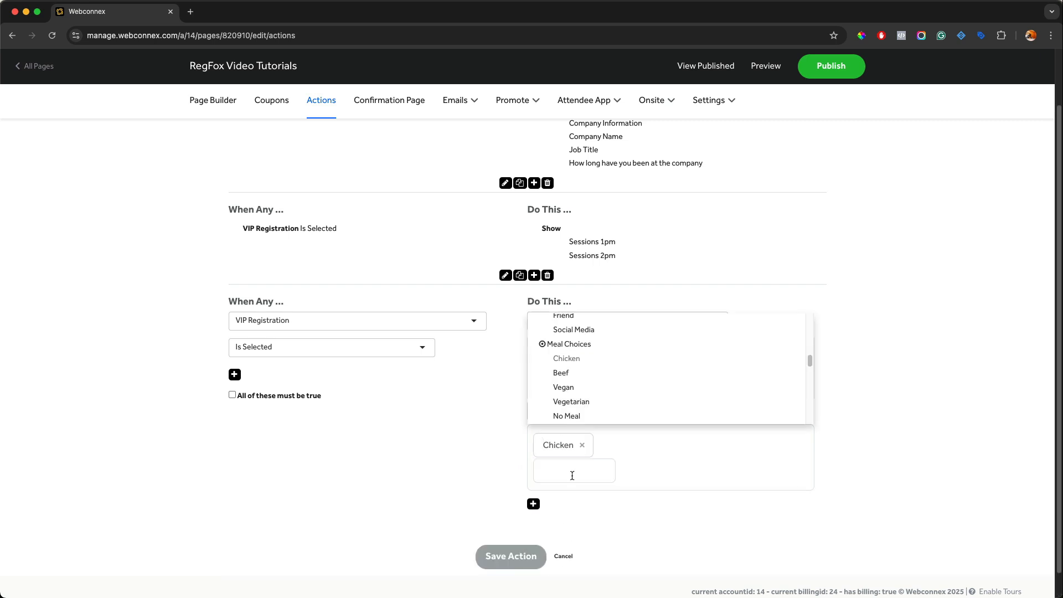
pyautogui.click(567, 376)
pyautogui.click(572, 389)
pyautogui.click(575, 403)
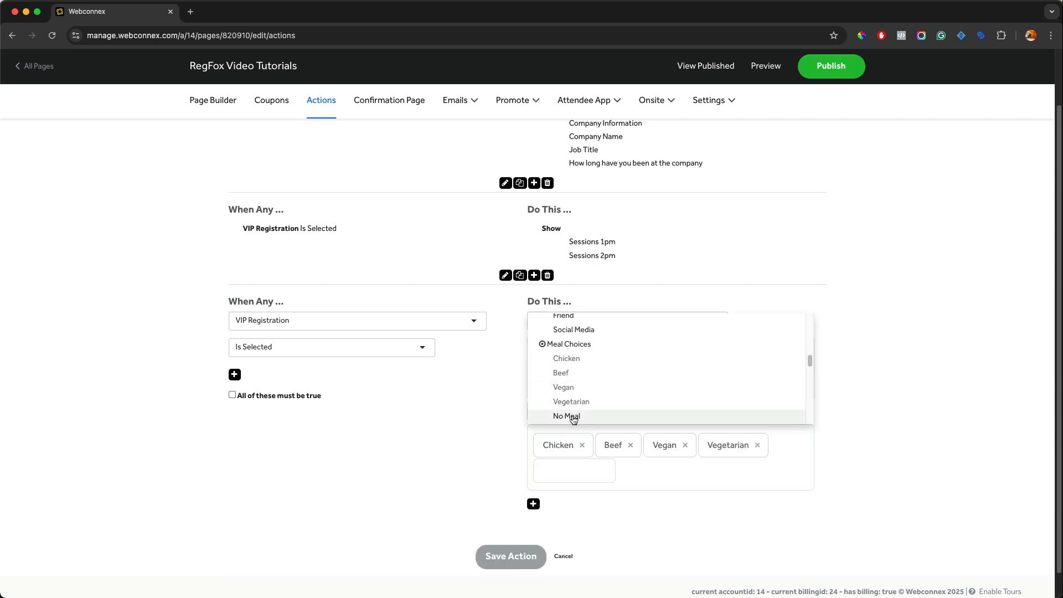
pyautogui.click(569, 416)
pyautogui.click(459, 431)
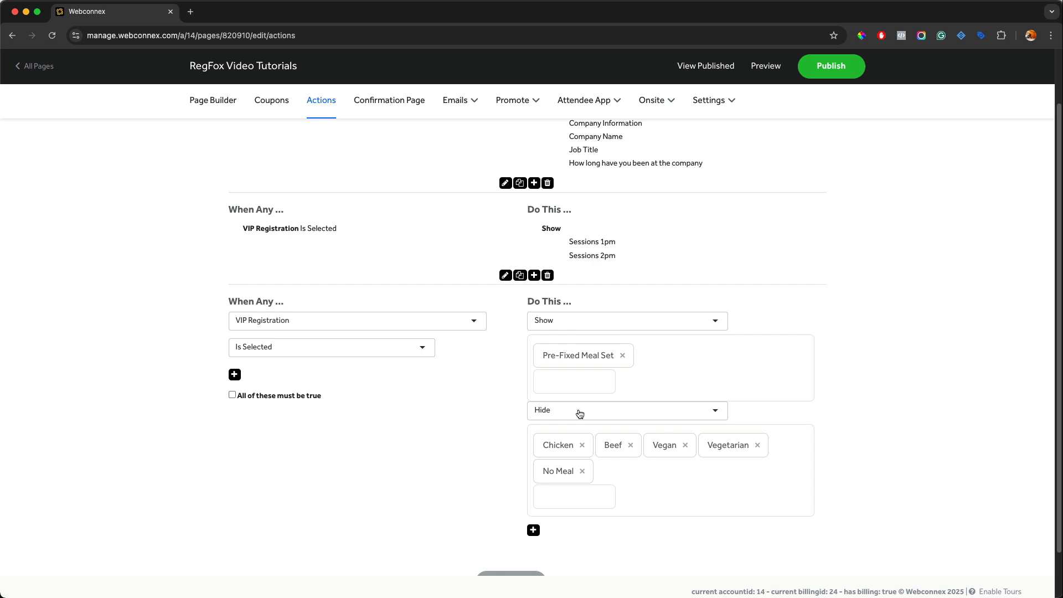
pyautogui.scroll(-2, 553, 487)
pyautogui.click(511, 530)
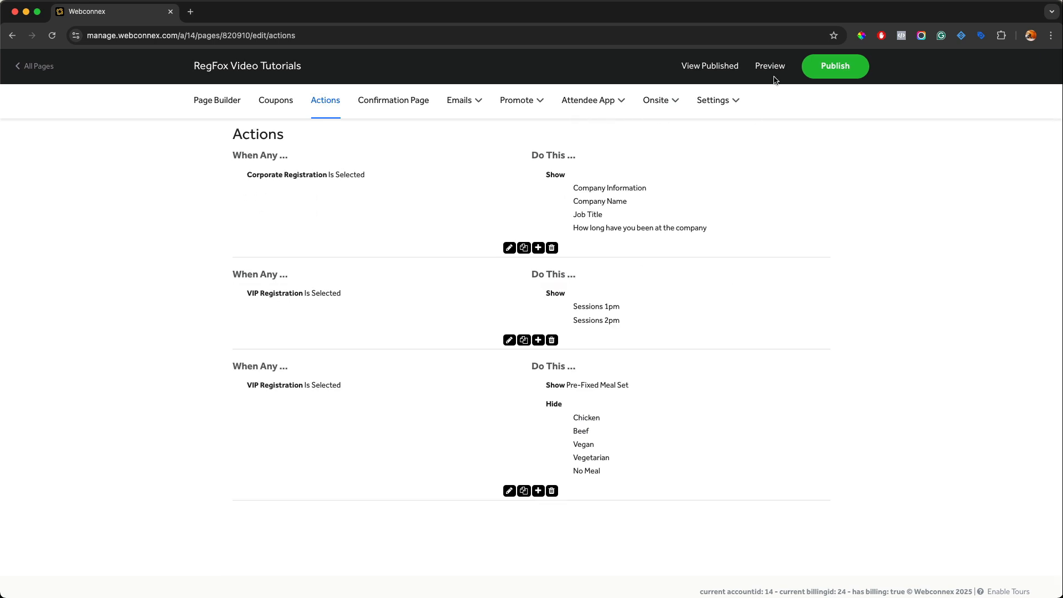
# Step: Preview the page, select VIP Registration, check the meal choices, and close the preview
pyautogui.click(767, 66)
pyautogui.scroll(-6, 766, 155)
pyautogui.scroll(-10, 766, 155)
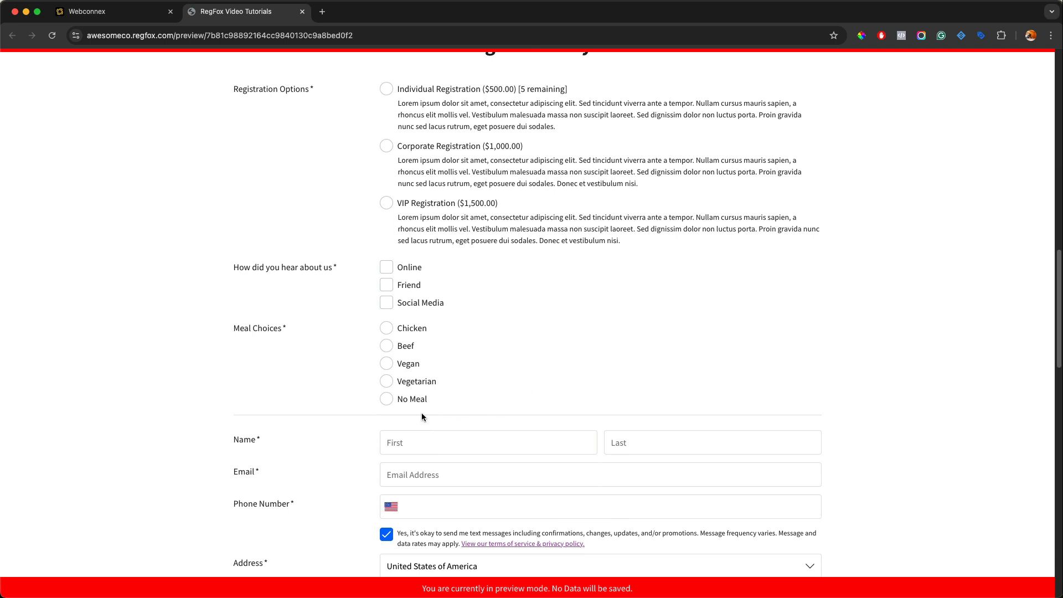
pyautogui.click(387, 203)
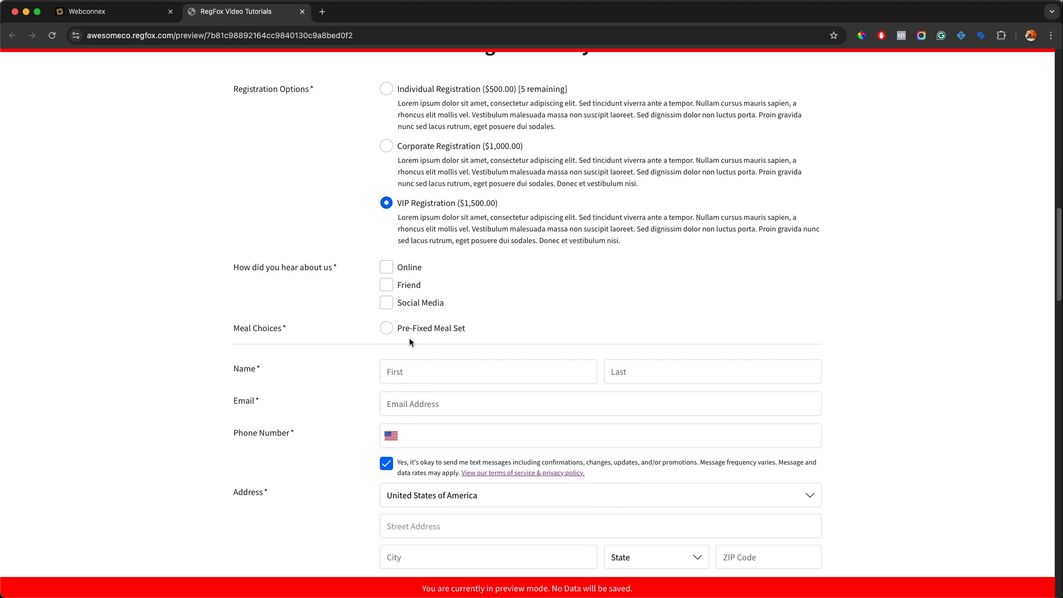
pyautogui.click(302, 11)
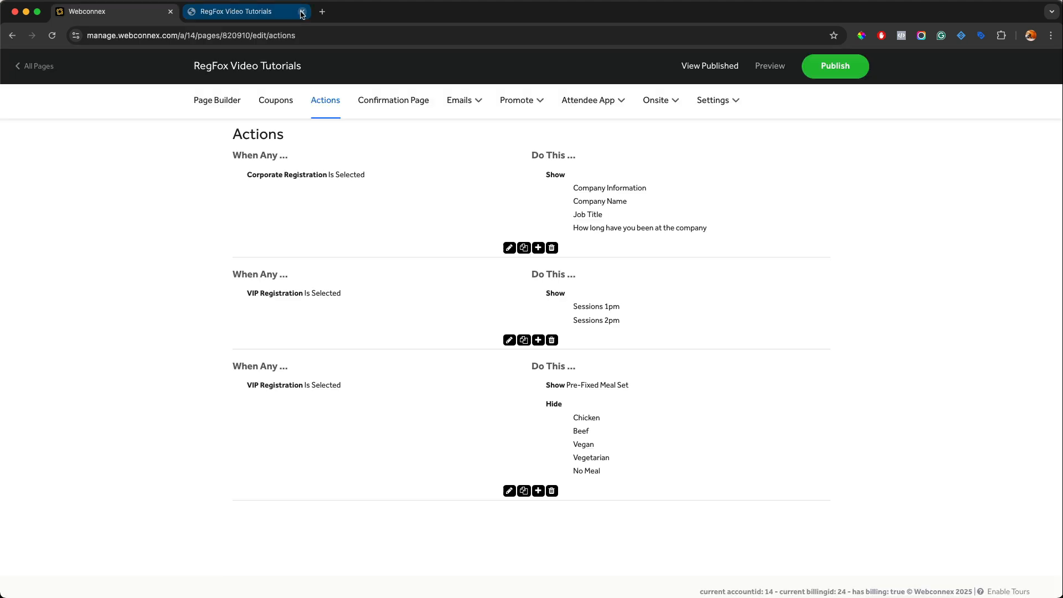
# Step: Edit the third VIP Registration action and add a Select Option action to it
pyautogui.click(508, 493)
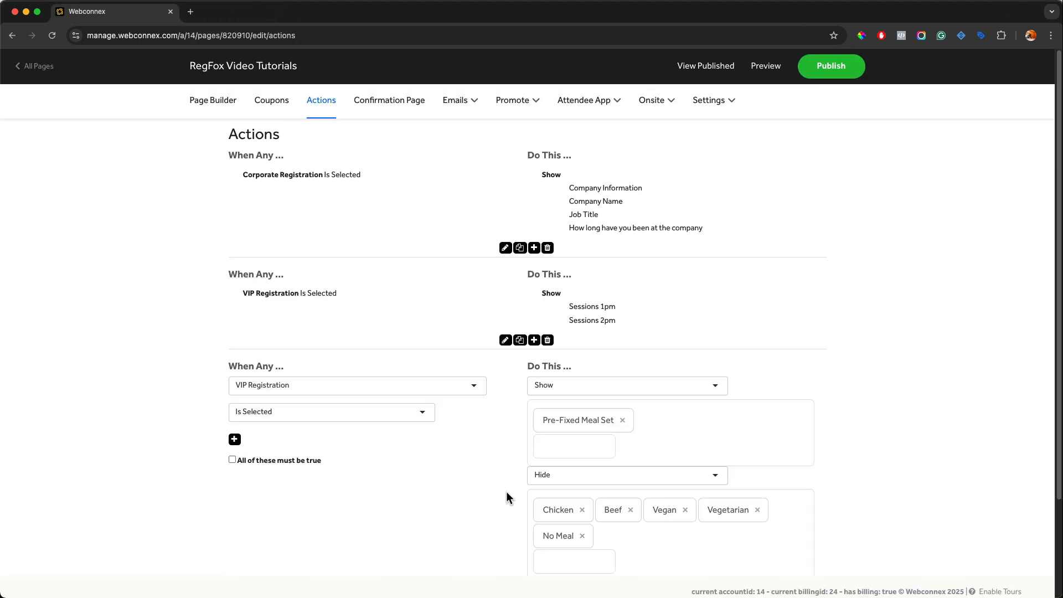
pyautogui.scroll(-3, 495, 495)
pyautogui.click(544, 481)
pyautogui.scroll(-1, 545, 467)
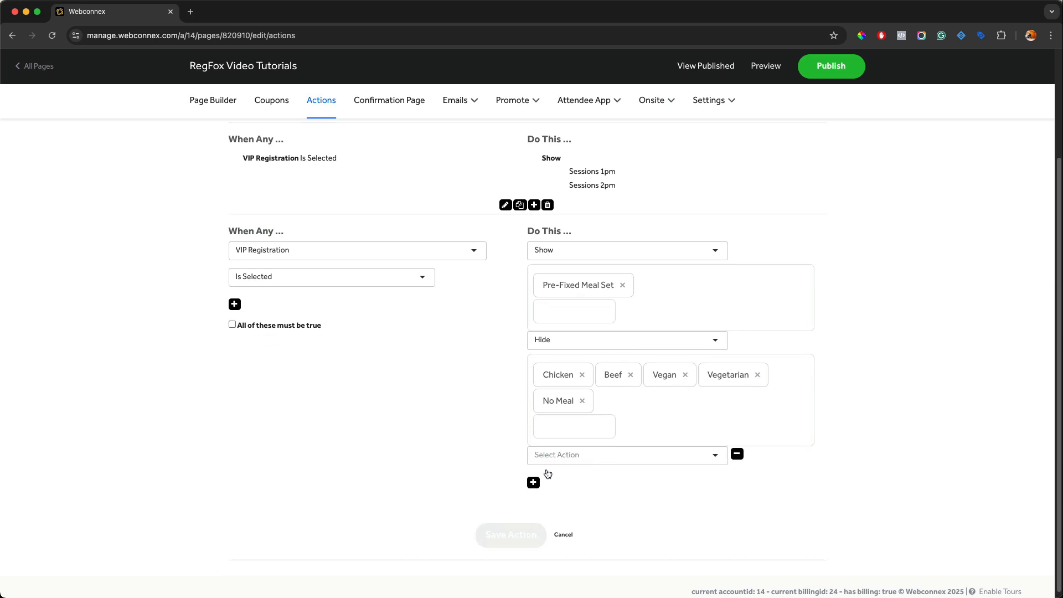
pyautogui.click(548, 457)
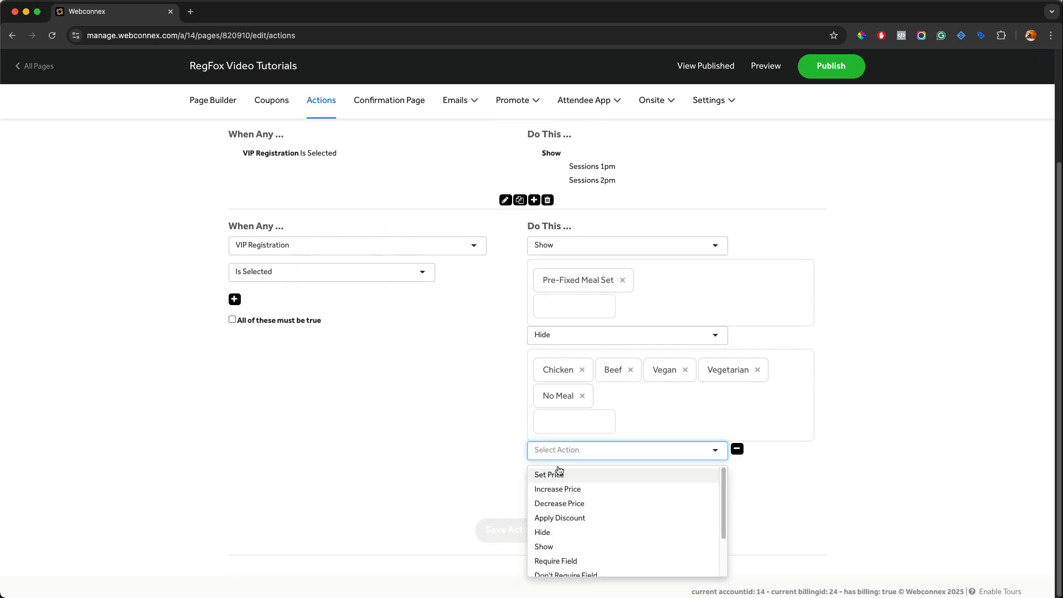
pyautogui.scroll(-2, 600, 489)
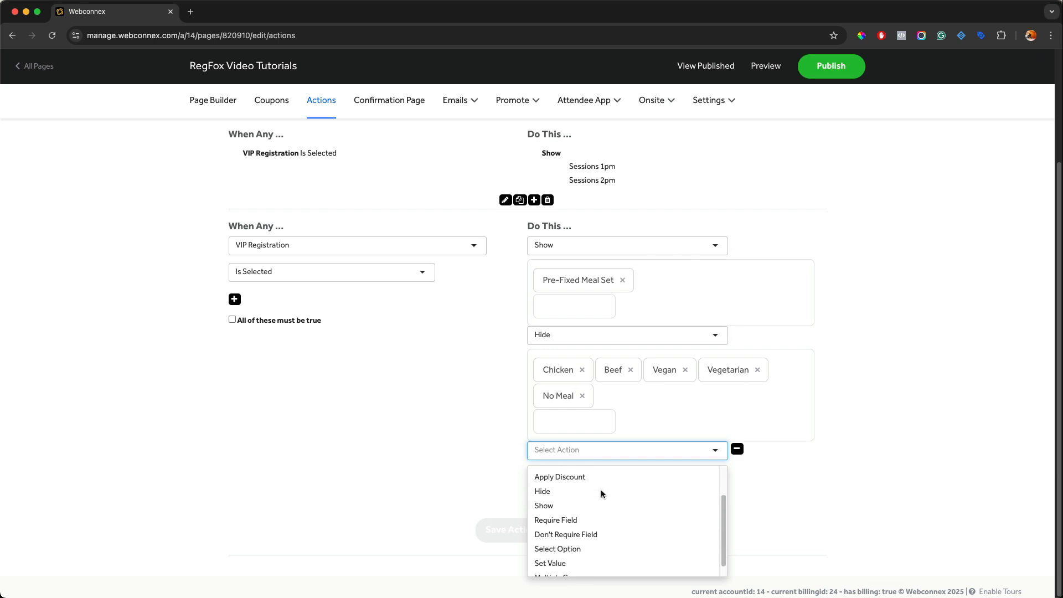
pyautogui.click(569, 536)
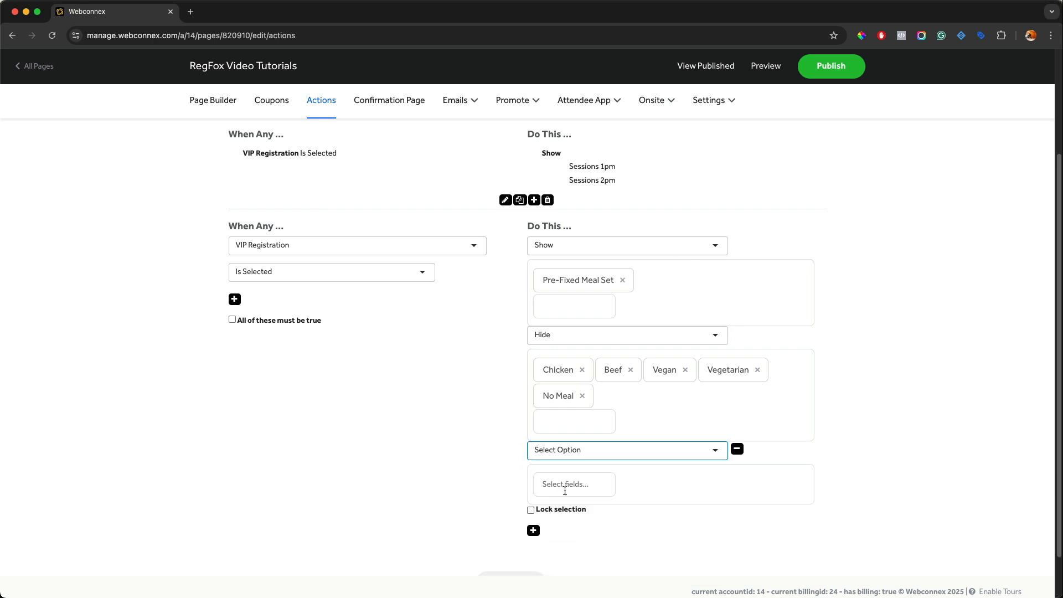
# Step: Choose Pre-Fixed Meal Set as the option to select, then save the action
pyautogui.click(564, 490)
pyautogui.scroll(-6, 605, 419)
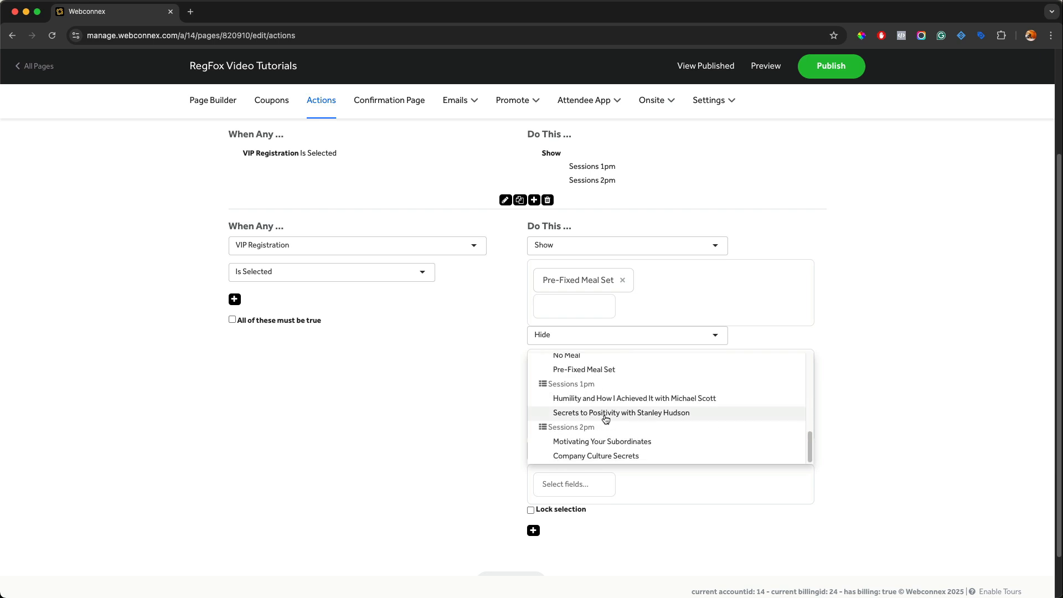
pyautogui.click(607, 369)
pyautogui.click(460, 478)
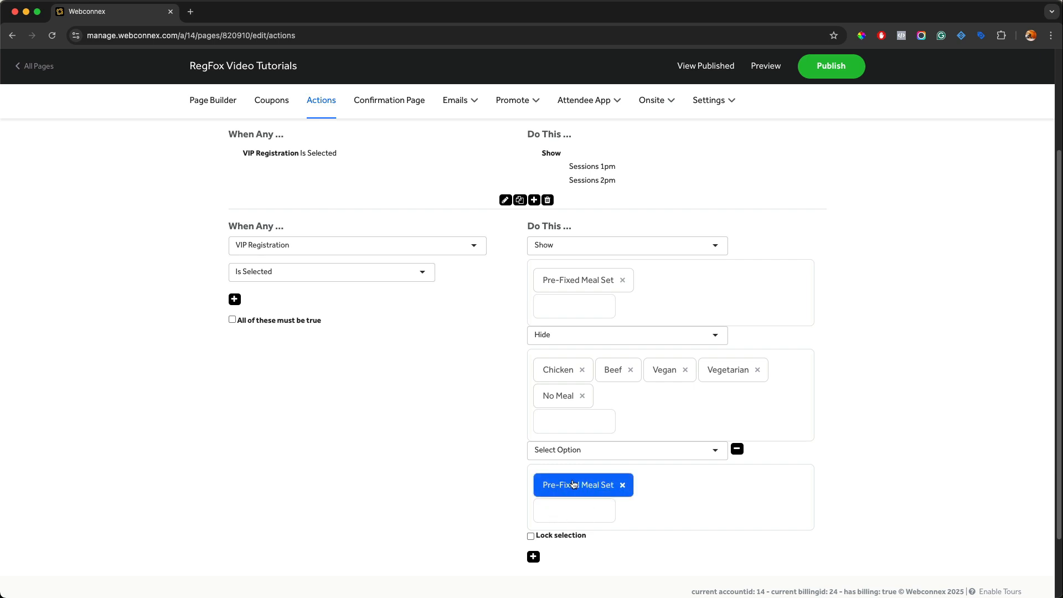
pyautogui.scroll(-3, 592, 443)
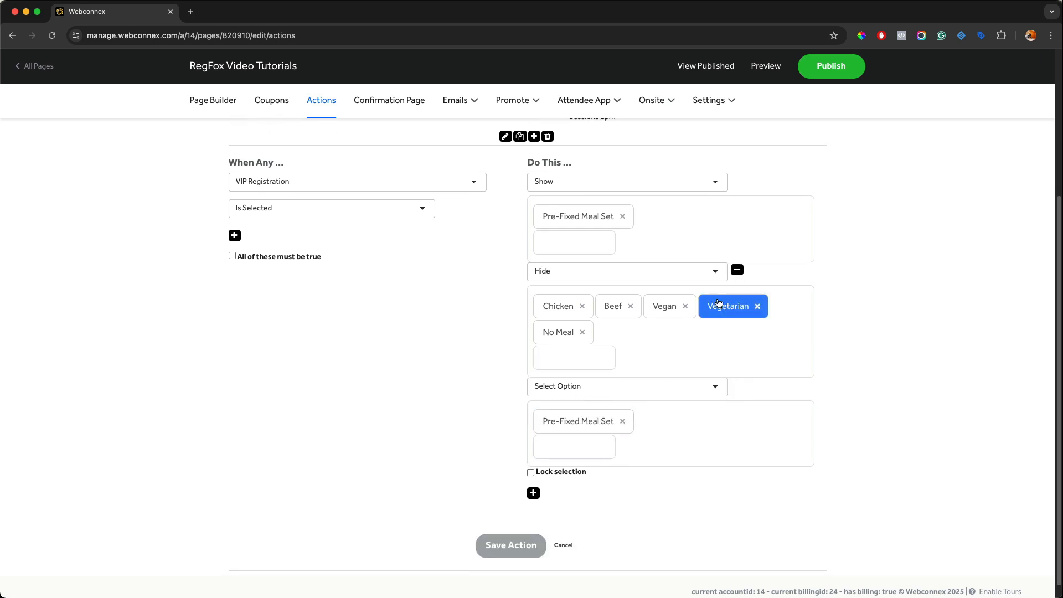
pyautogui.click(509, 543)
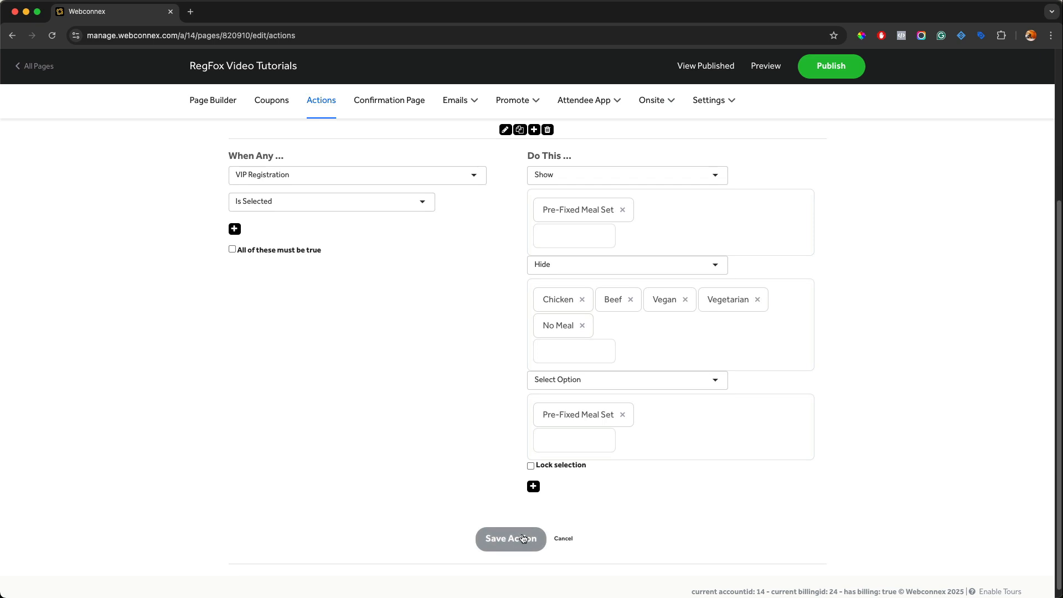
# Step: Preview the page, select VIP Registration, check the meal choices, and close the preview
pyautogui.click(773, 68)
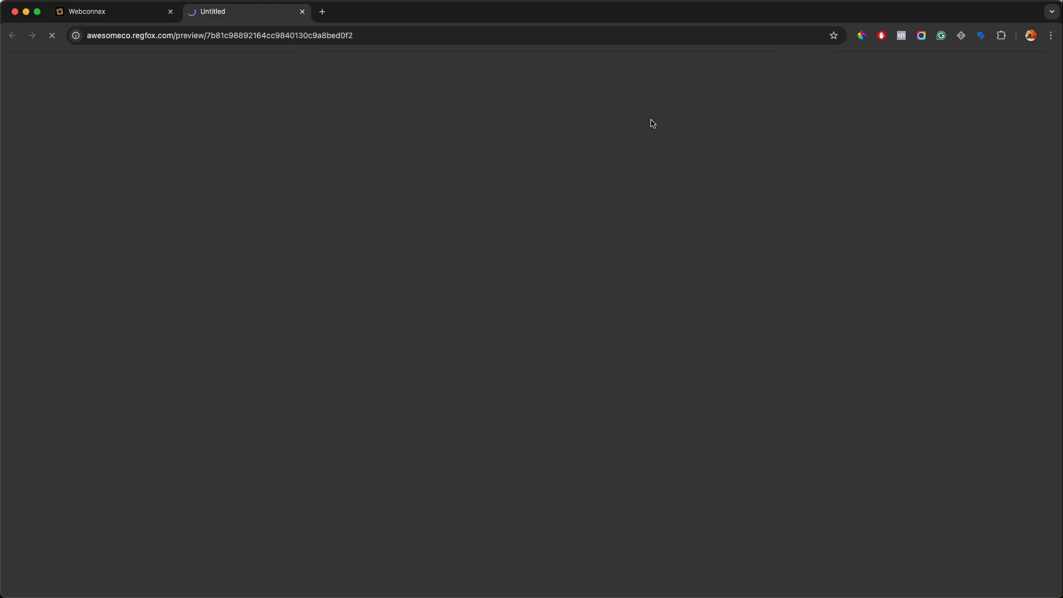
pyautogui.scroll(-10, 498, 266)
pyautogui.scroll(-5, 498, 261)
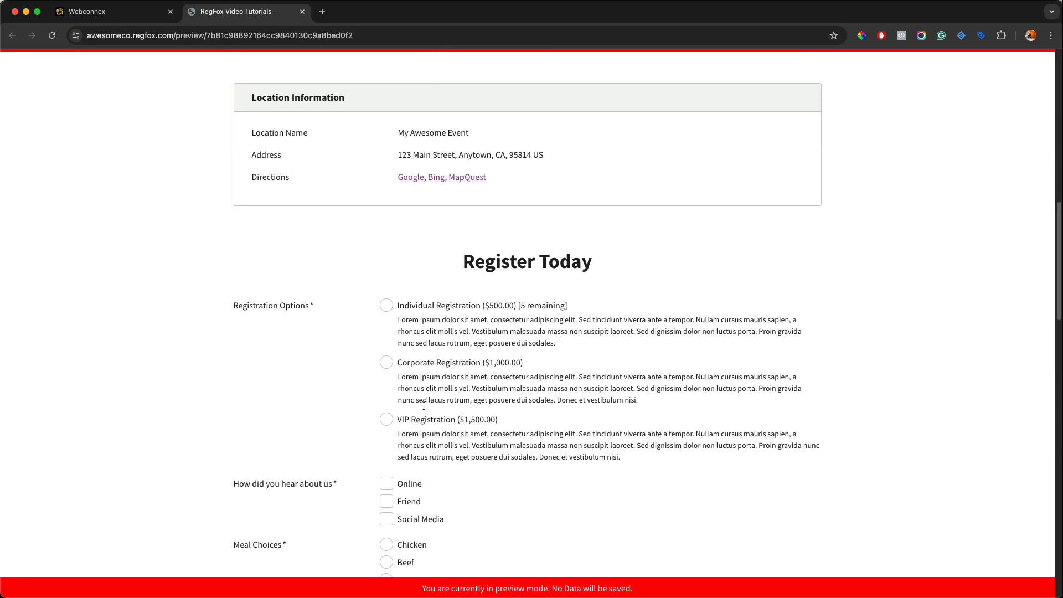
pyautogui.scroll(-3, 396, 418)
pyautogui.scroll(-3, 393, 416)
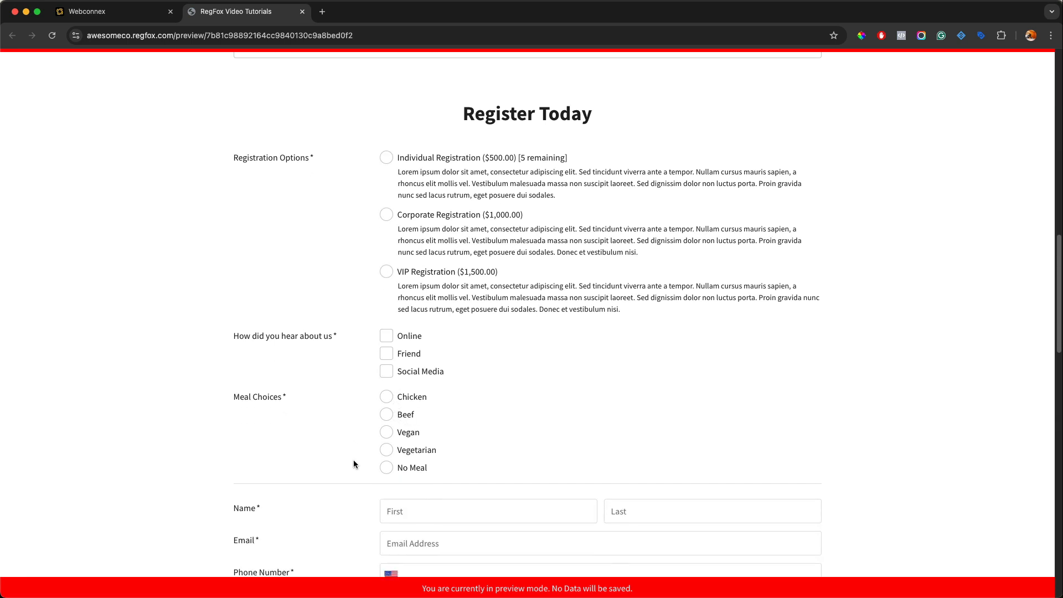
pyautogui.click(387, 271)
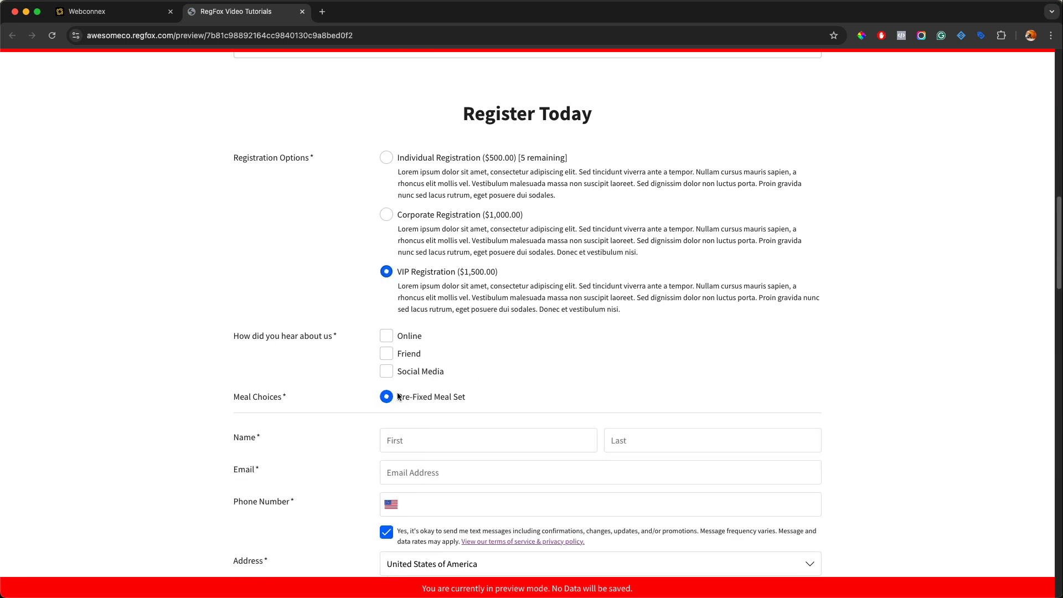
pyautogui.click(302, 11)
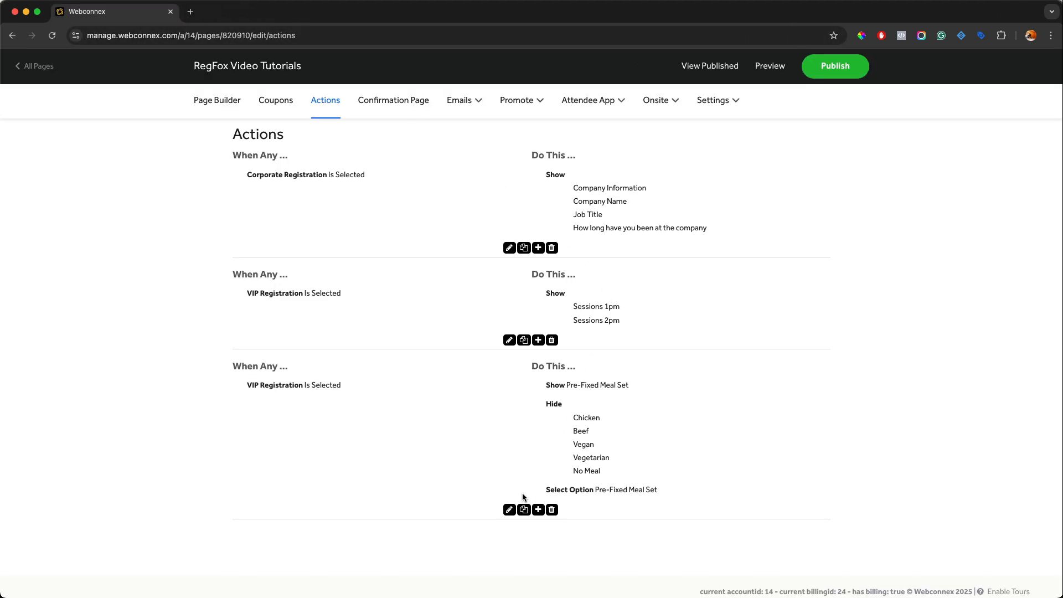
# Step: Edit the third action to remove the Hide action, enable Lock selection, and save it
pyautogui.click(509, 509)
pyautogui.scroll(-3, 608, 405)
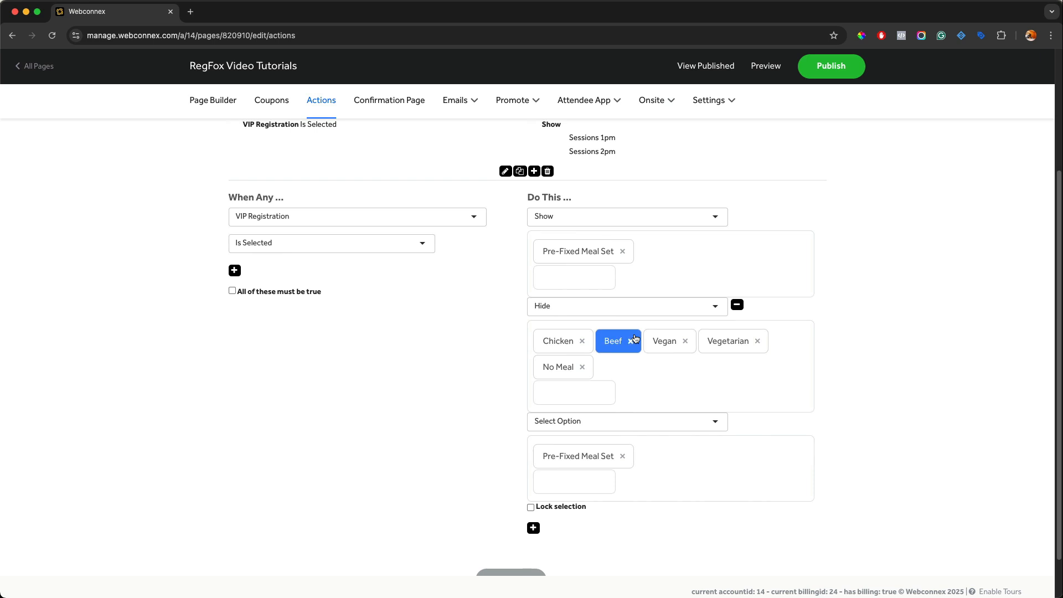
pyautogui.click(738, 306)
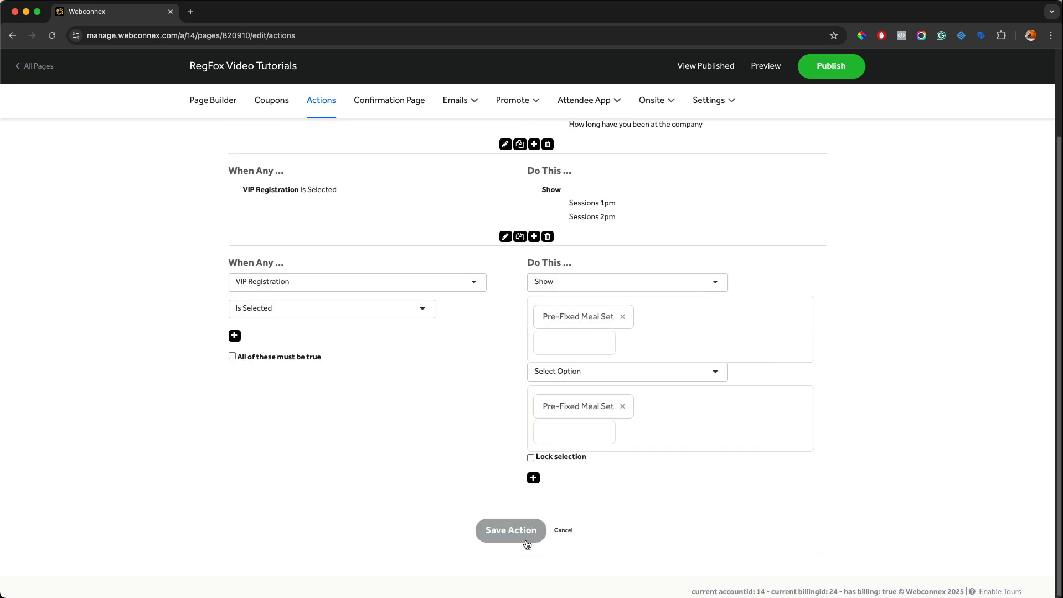
pyautogui.click(531, 457)
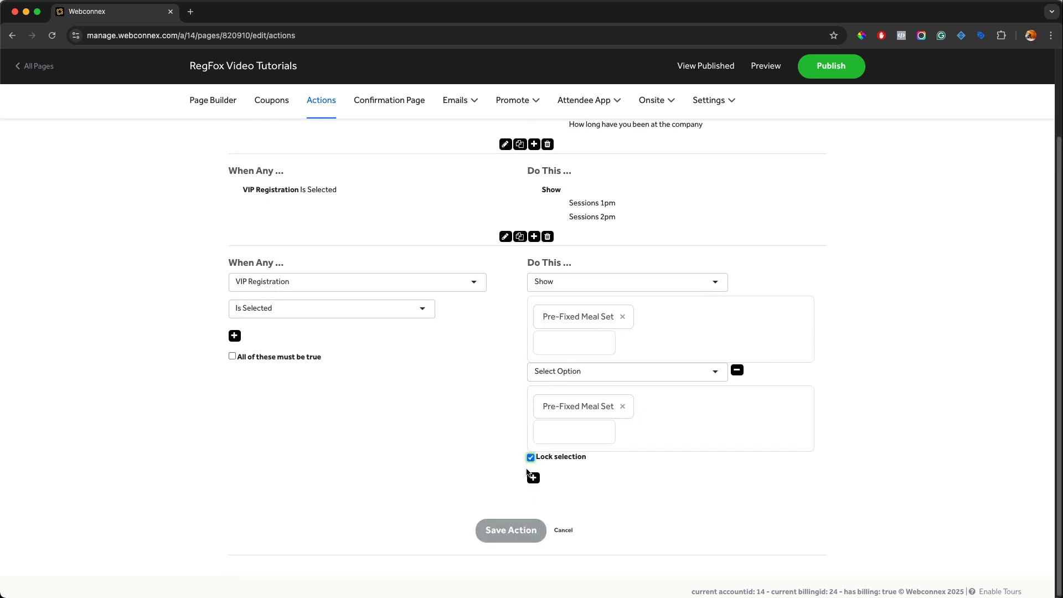
pyautogui.click(517, 530)
# Step: Preview the page again, select VIP Registration, inspect the meal choices, and close the preview
pyautogui.click(774, 66)
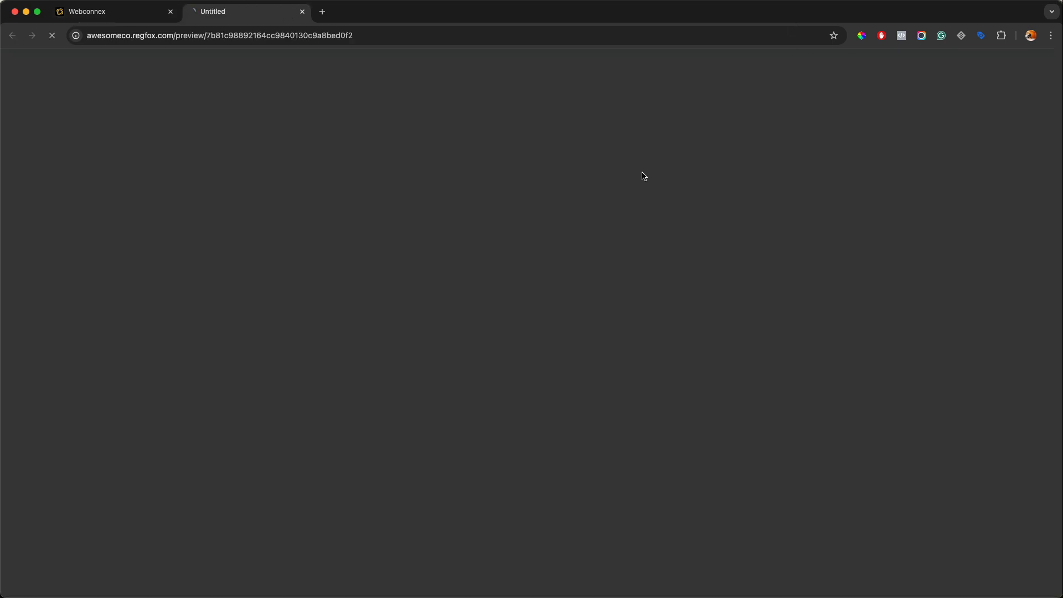
pyautogui.scroll(-4, 644, 176)
pyautogui.scroll(-14, 642, 175)
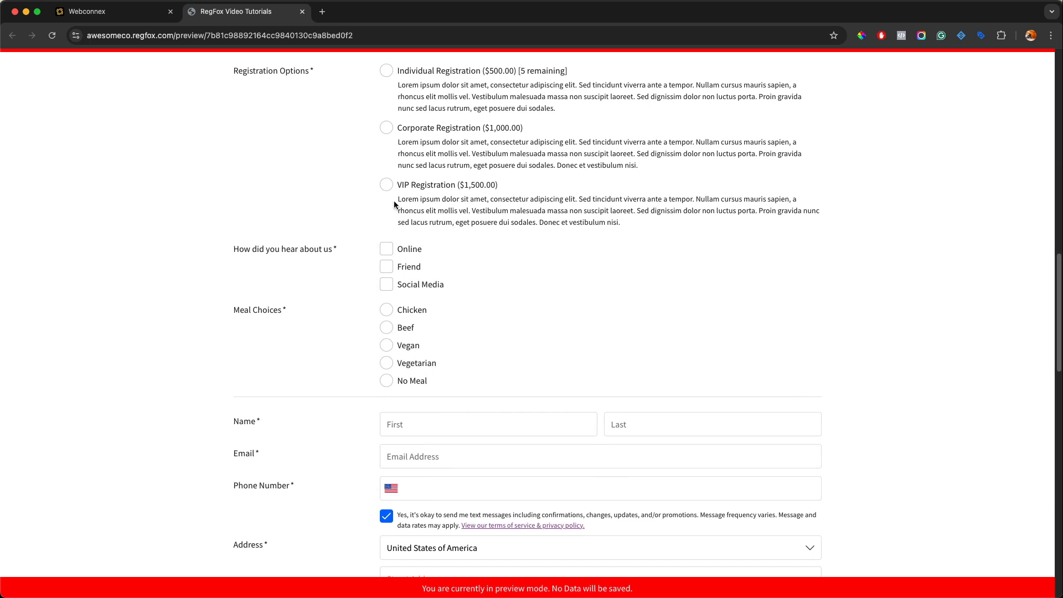
pyautogui.click(386, 185)
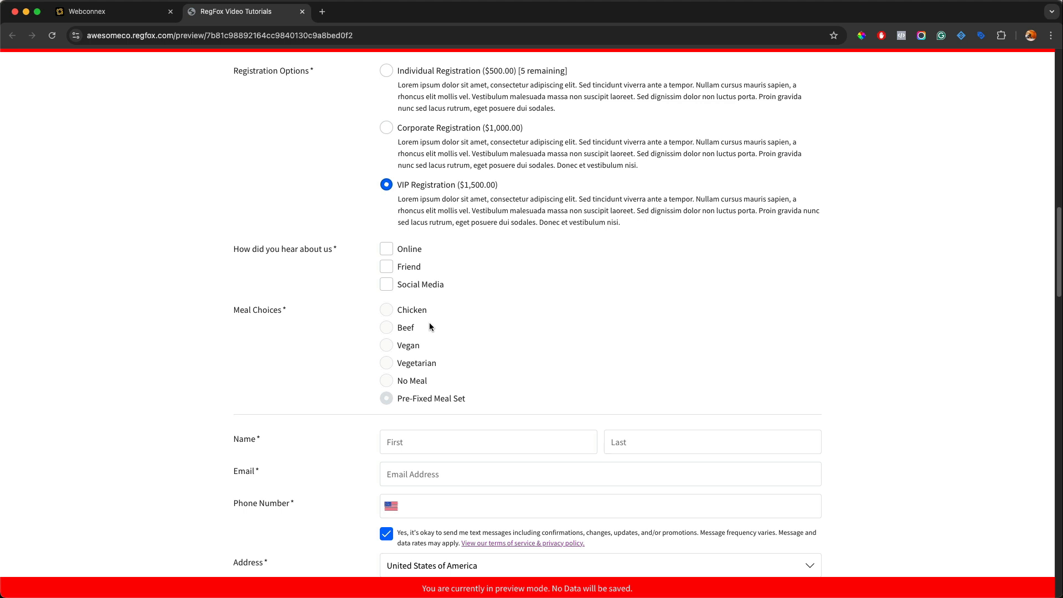
pyautogui.click(302, 12)
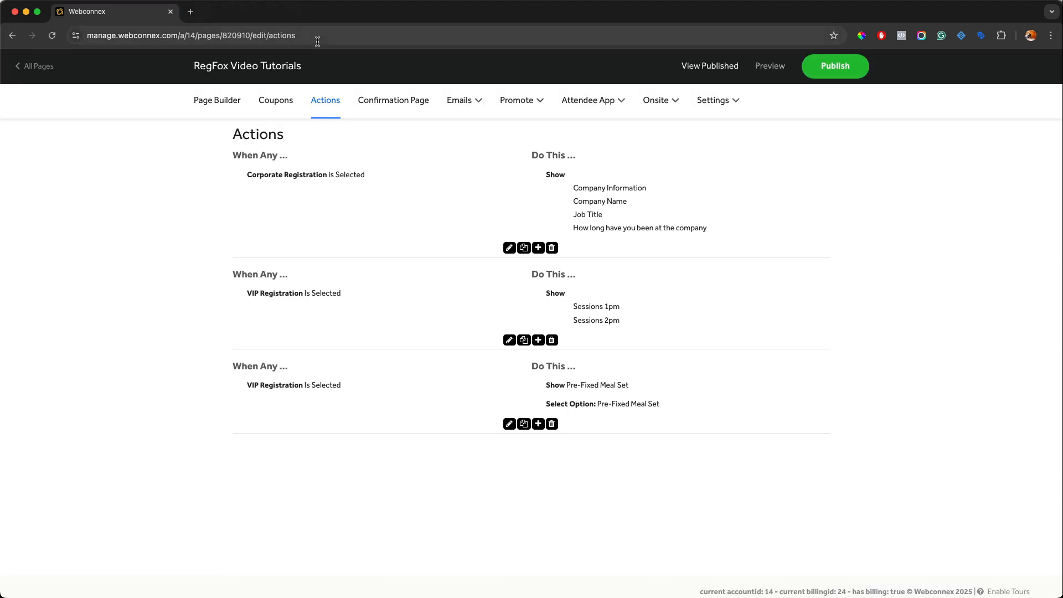
# Step: Add a new action triggered when the Date Is Before 04-30-2025
pyautogui.click(538, 424)
pyautogui.scroll(-2, 443, 429)
pyautogui.click(253, 419)
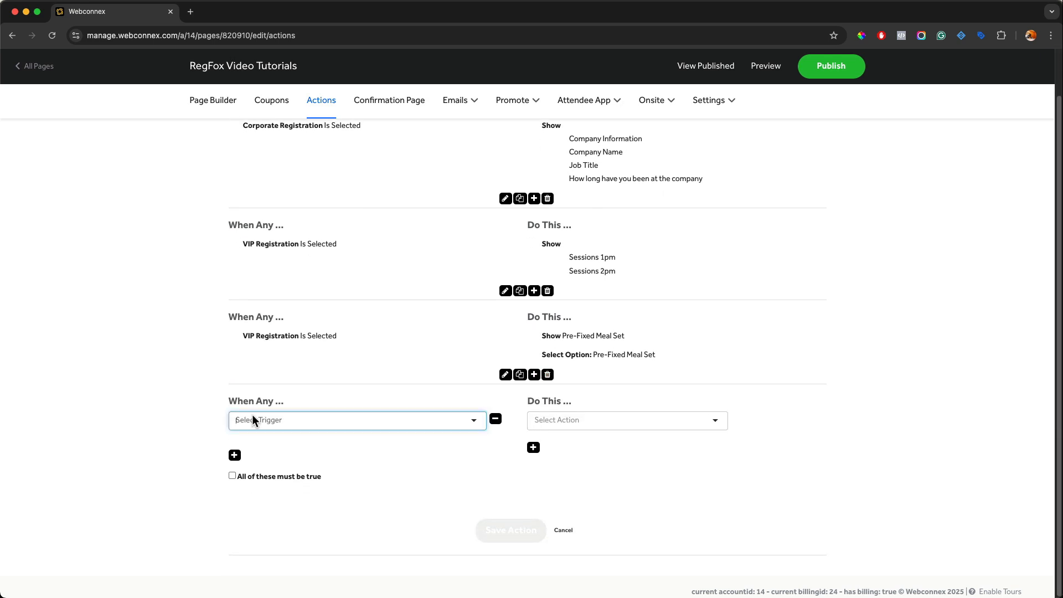
pyautogui.click(260, 436)
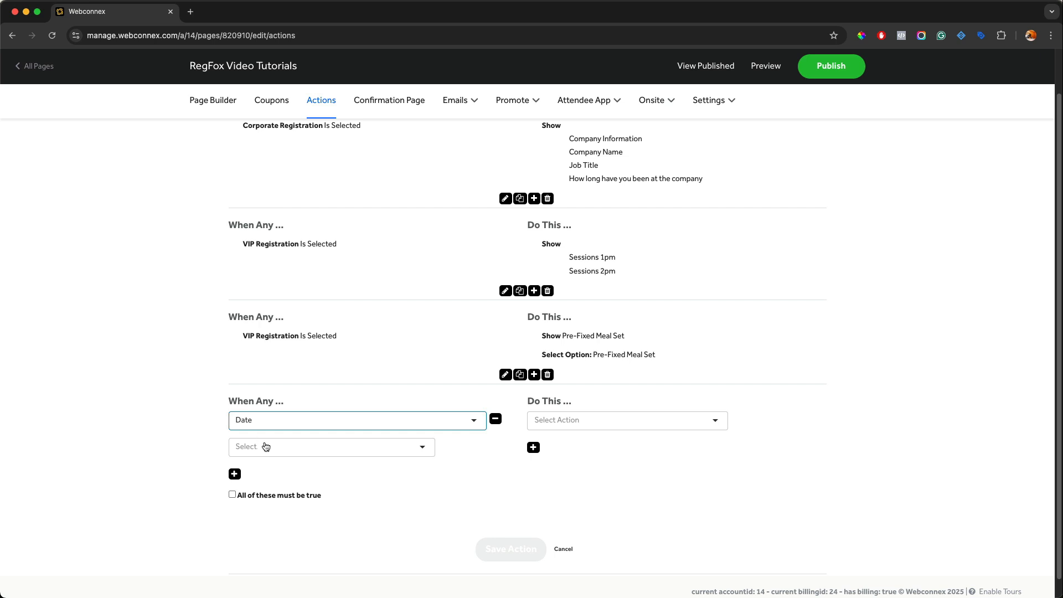
pyautogui.click(265, 446)
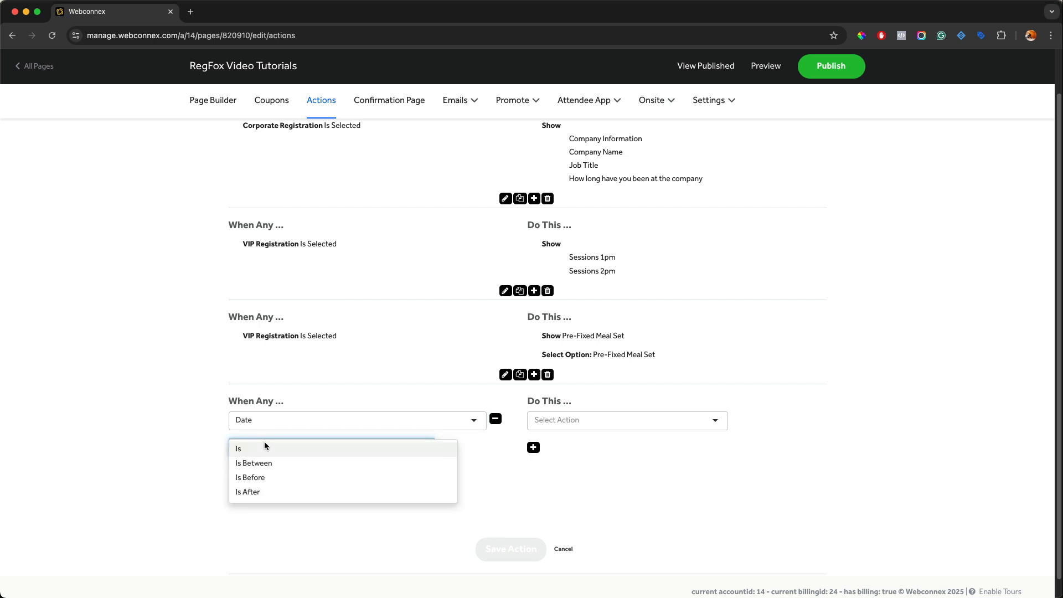
pyautogui.click(264, 477)
pyautogui.click(290, 467)
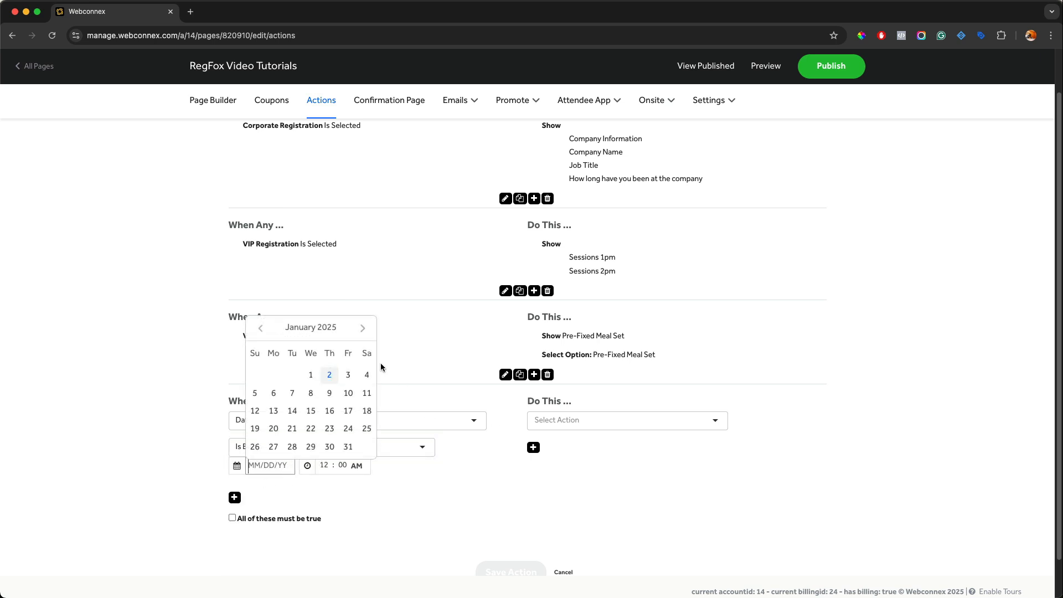
pyautogui.click(365, 329)
pyautogui.click(364, 329)
pyautogui.click(363, 328)
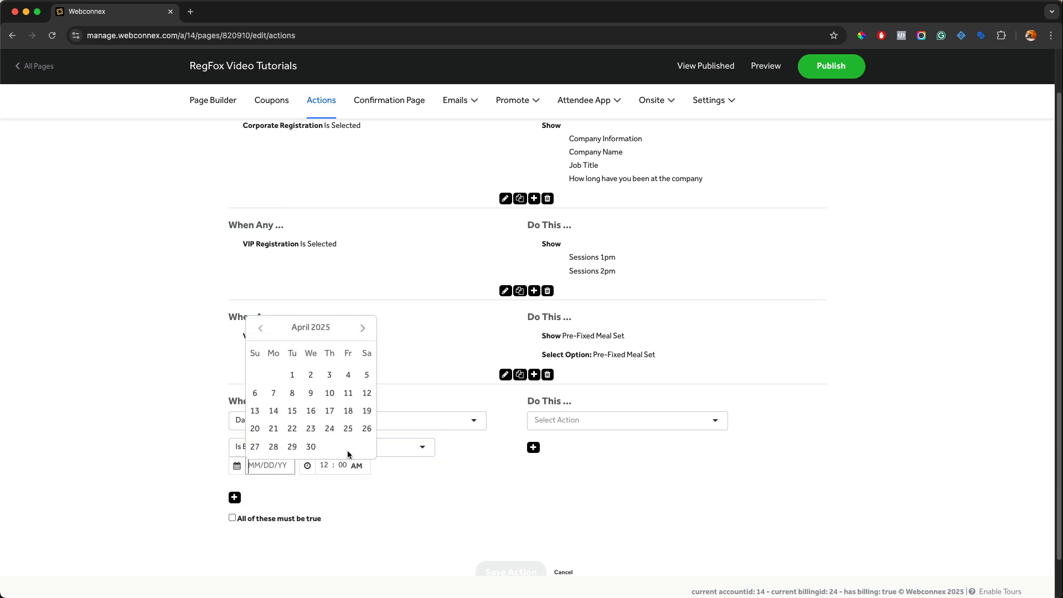
pyautogui.click(311, 447)
pyautogui.click(595, 426)
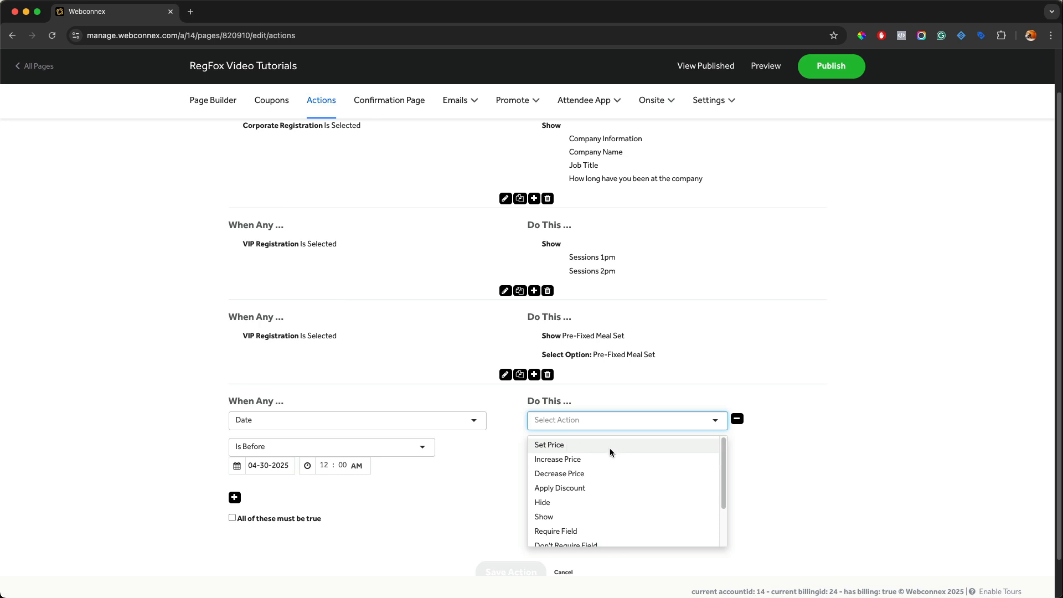
pyautogui.click(597, 459)
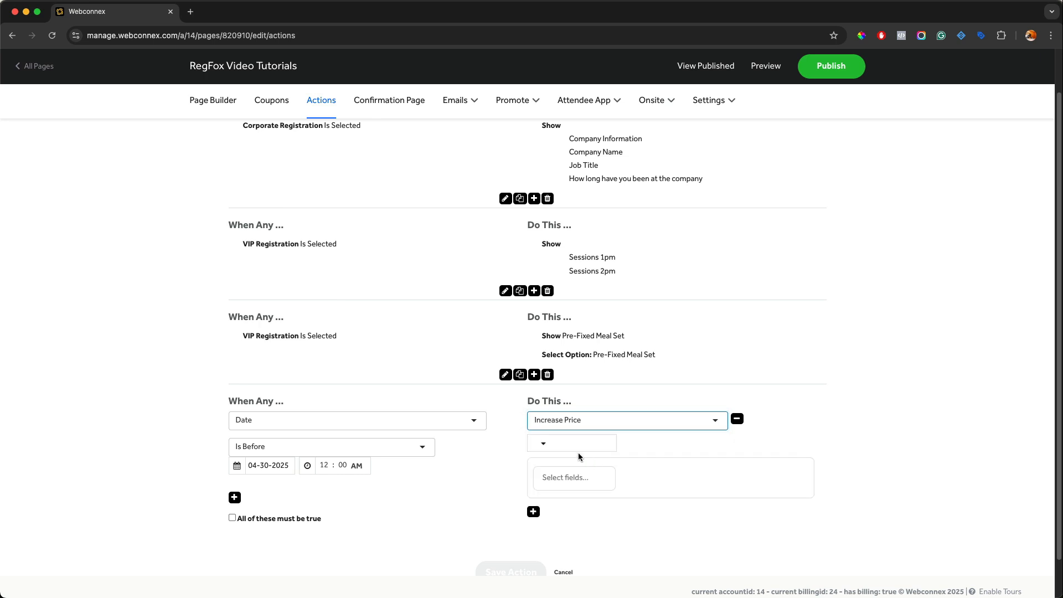
pyautogui.click(539, 442)
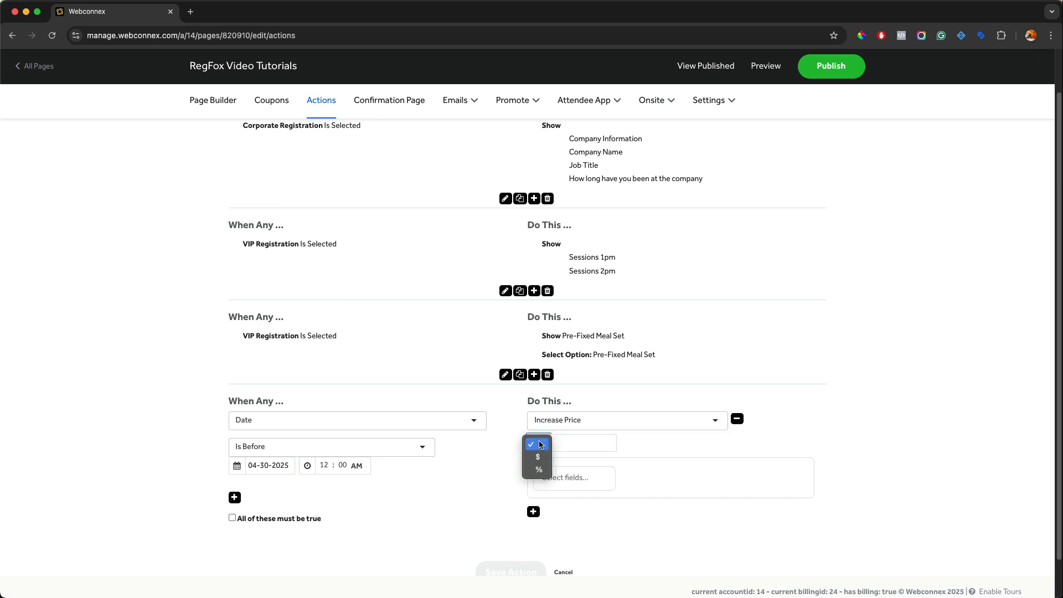
pyautogui.click(591, 426)
pyautogui.click(587, 470)
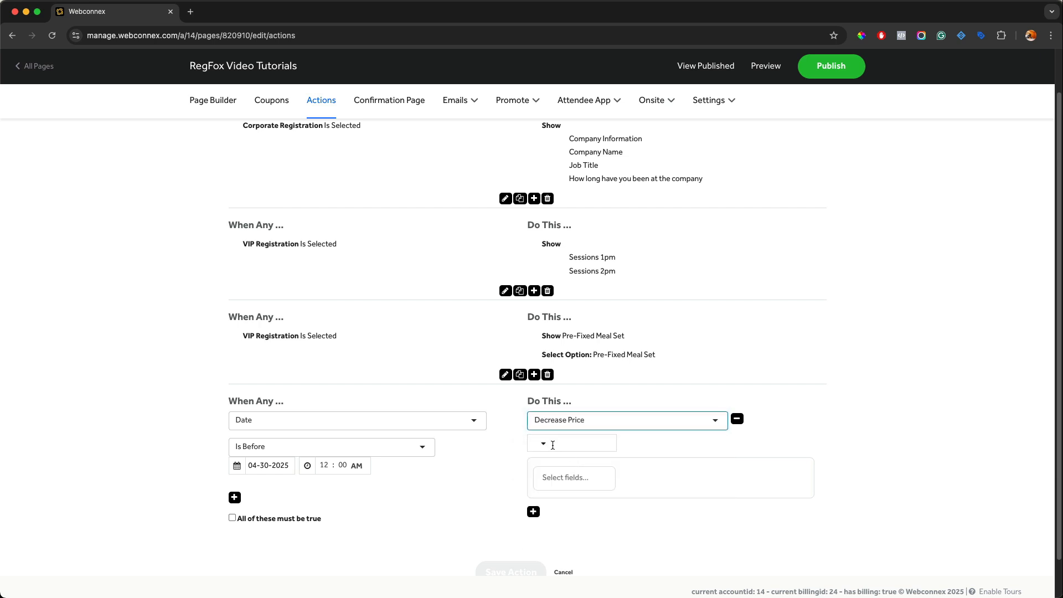
# Step: Make the new action Apply Discount of 20 %
pyautogui.click(574, 426)
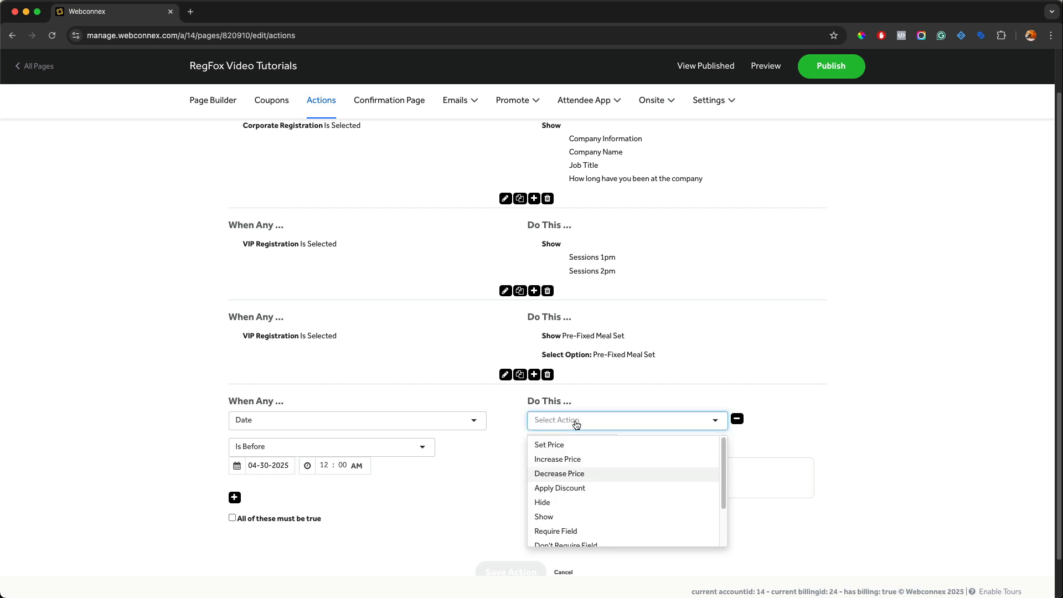
pyautogui.click(551, 490)
pyautogui.click(540, 445)
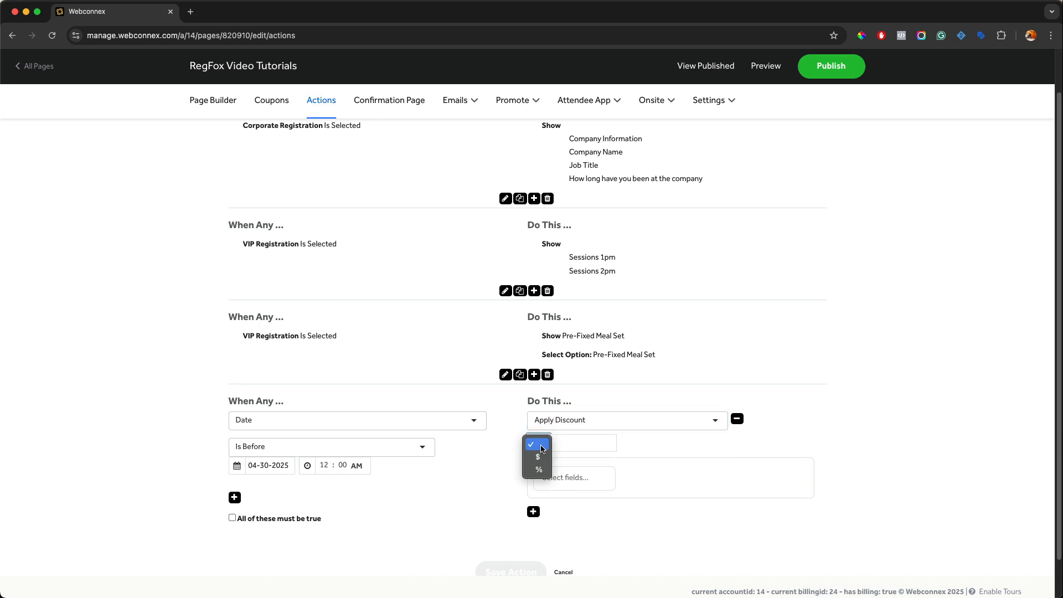
pyautogui.click(538, 469)
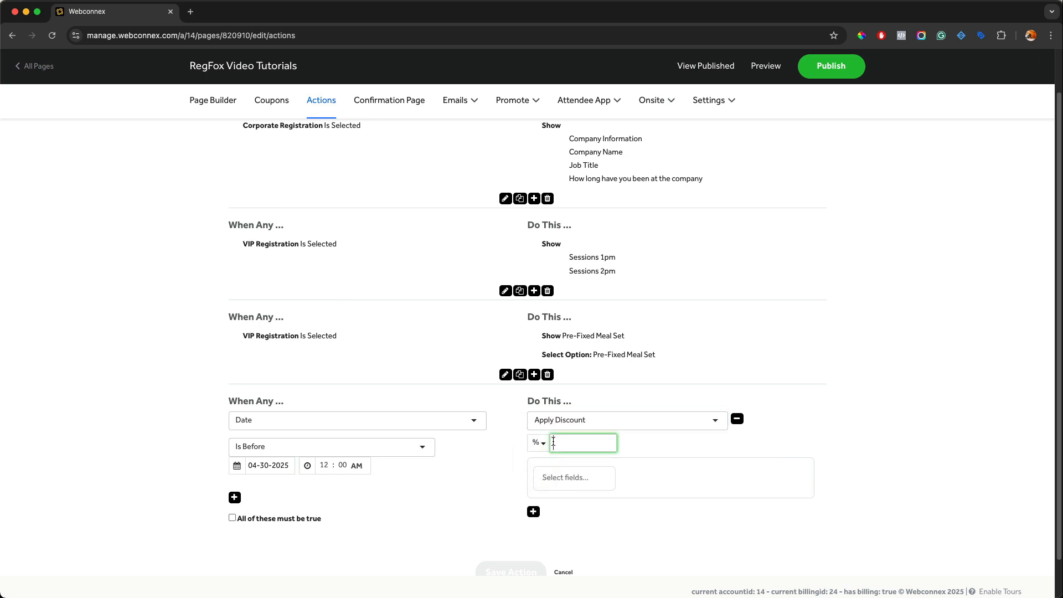
pyautogui.write('20')
# Step: Apply the early-bird discount to VIP Registration and save the action
pyautogui.click(586, 474)
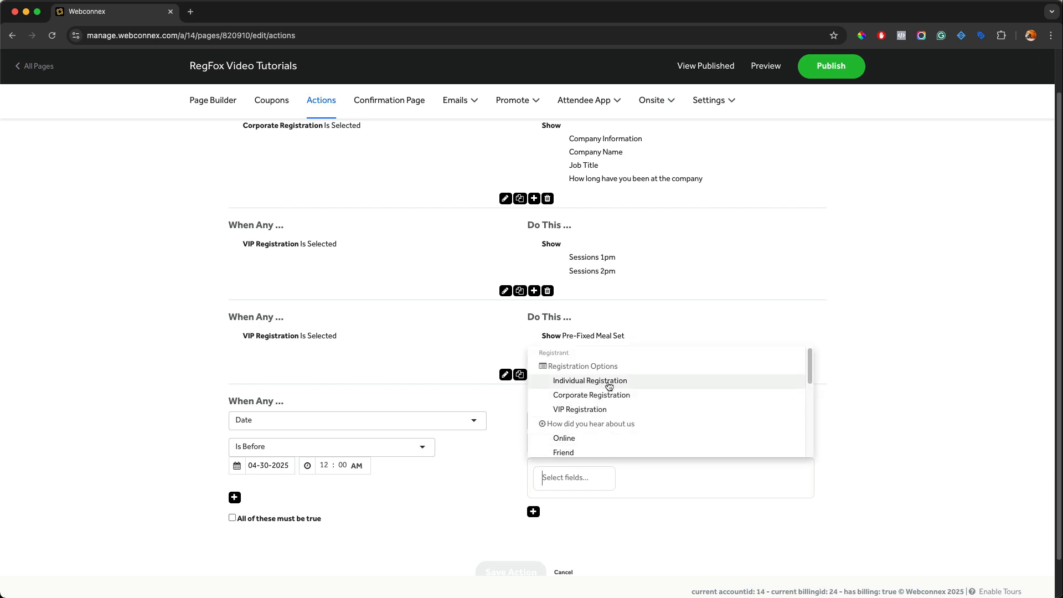
pyautogui.scroll(-5, 609, 386)
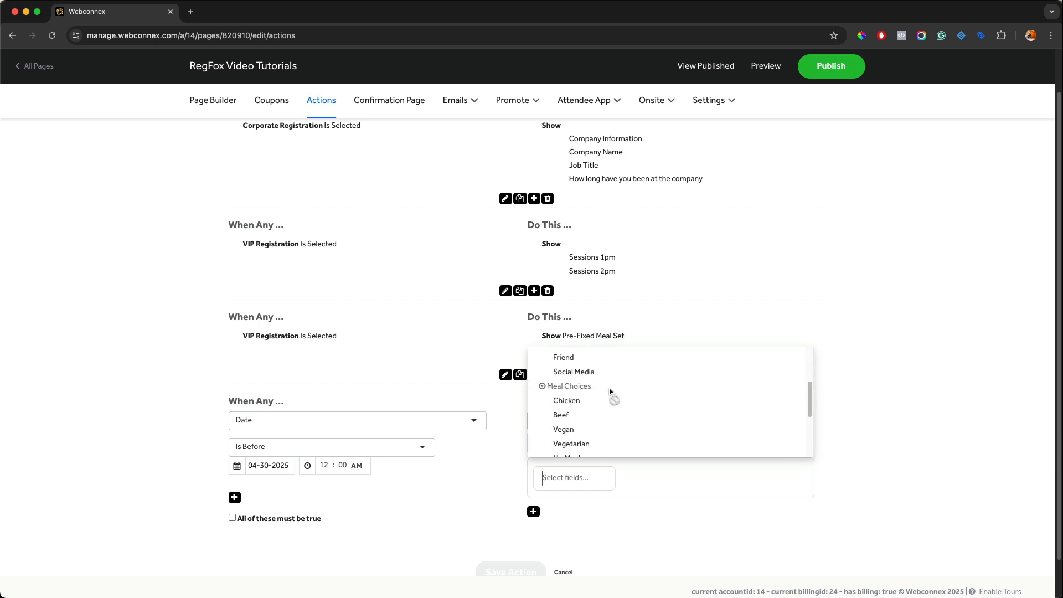
pyautogui.scroll(5, 610, 391)
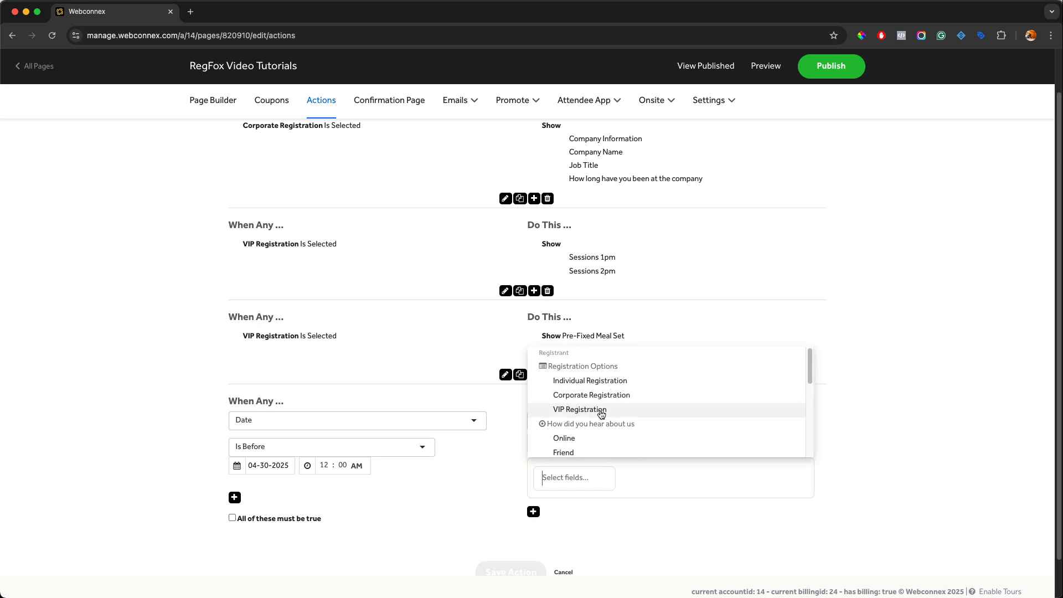
pyautogui.click(601, 415)
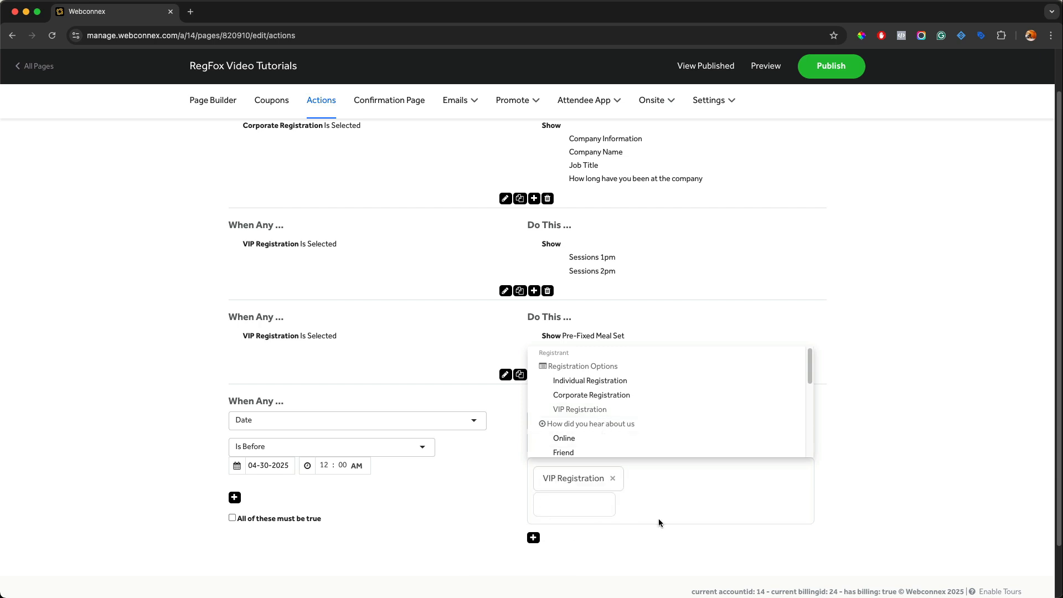
pyautogui.click(729, 554)
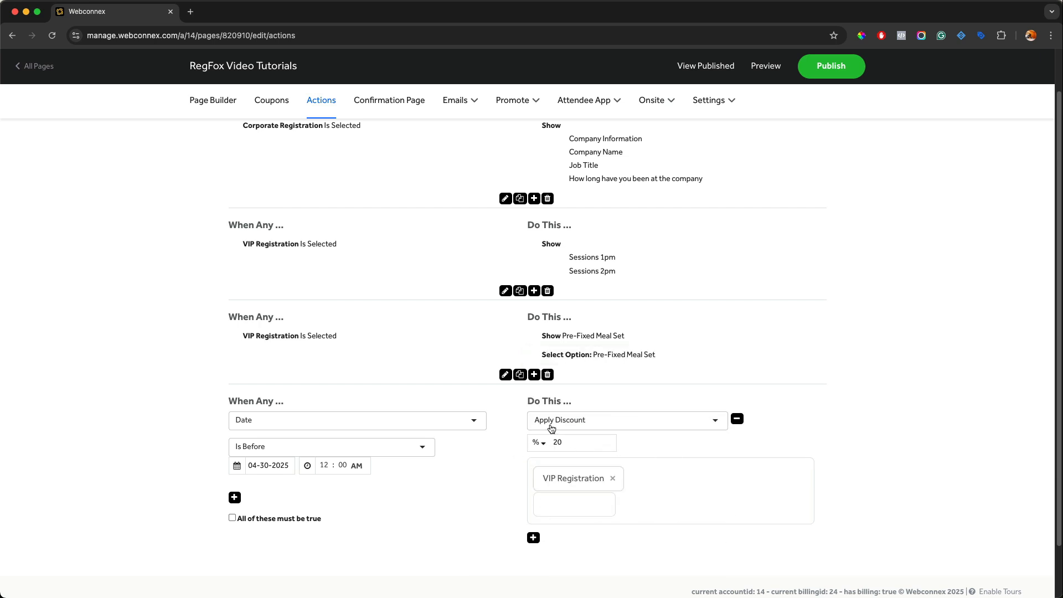
pyautogui.scroll(-2, 503, 467)
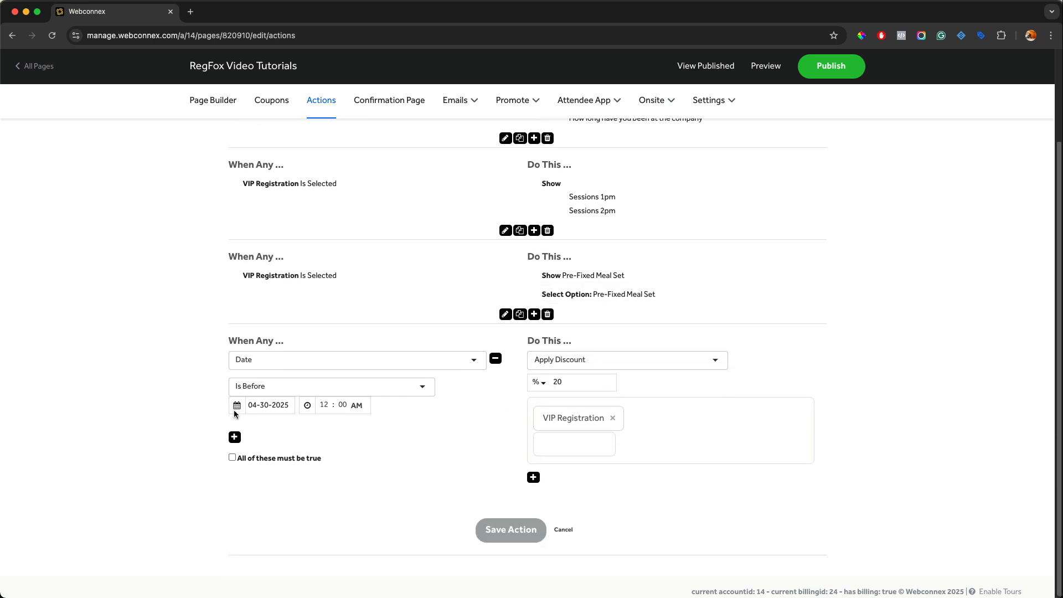
pyautogui.click(506, 529)
# Step: Preview the registration page, scroll to the registration options, and close the preview
pyautogui.click(778, 67)
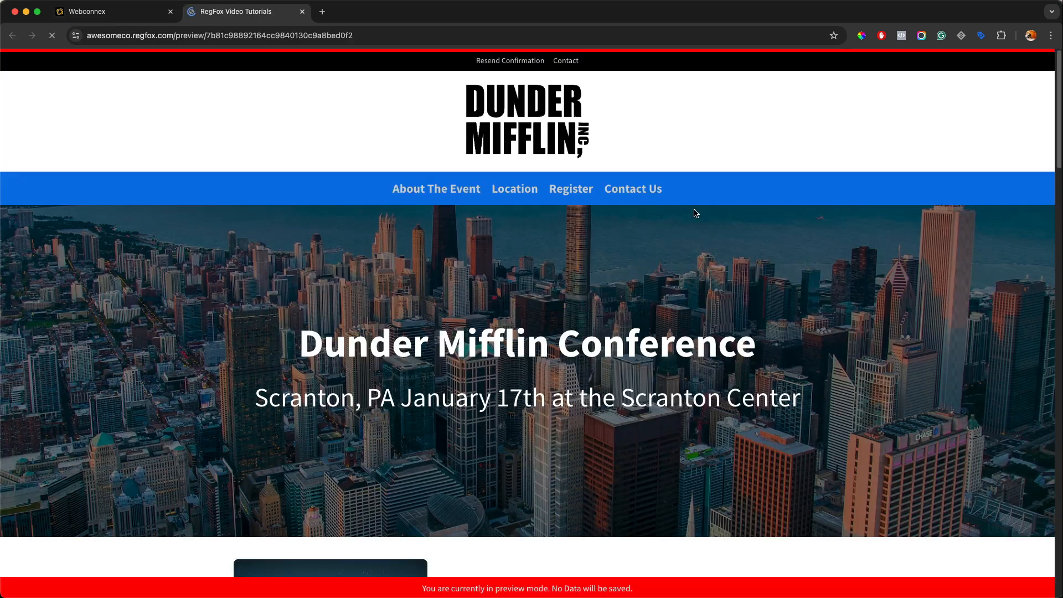
pyautogui.scroll(-10, 695, 212)
pyautogui.scroll(-2, 695, 212)
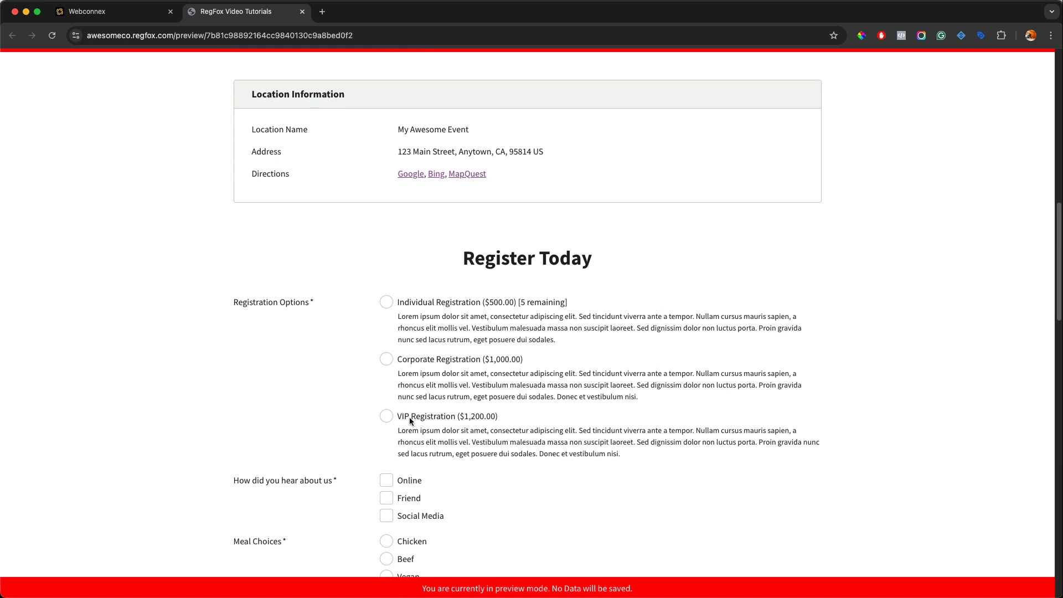
pyautogui.click(301, 12)
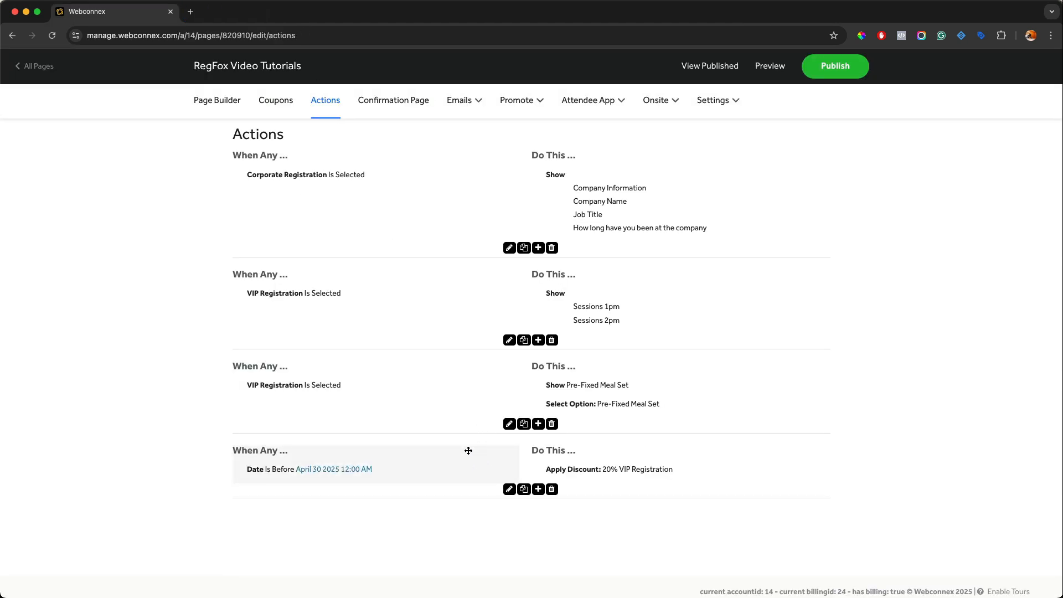
# Step: Add a new action triggered when VIP Registration Remaining Inventory Is 25 to 1
pyautogui.click(538, 489)
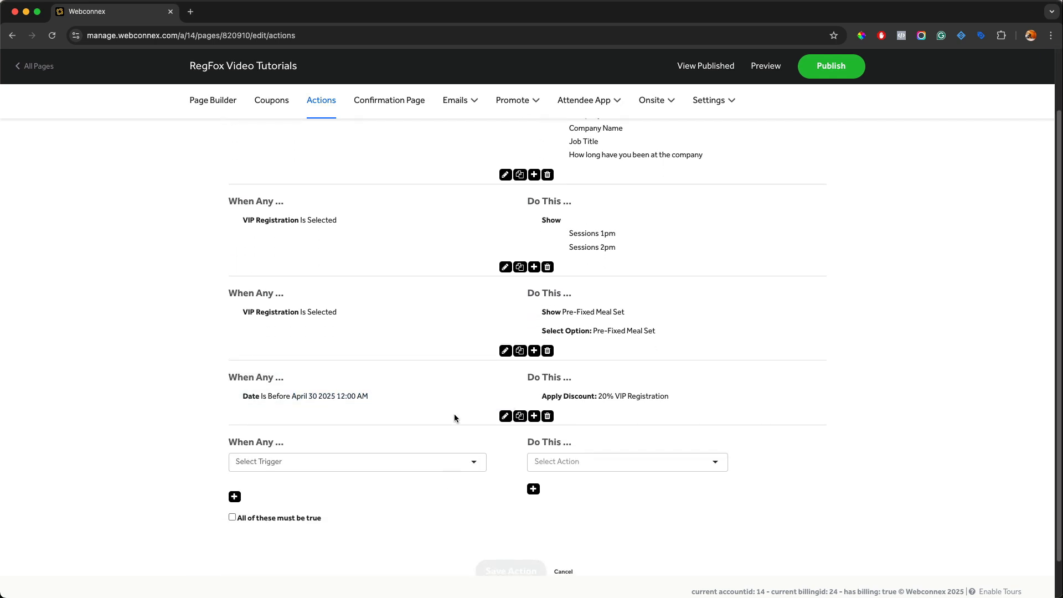
pyautogui.click(338, 462)
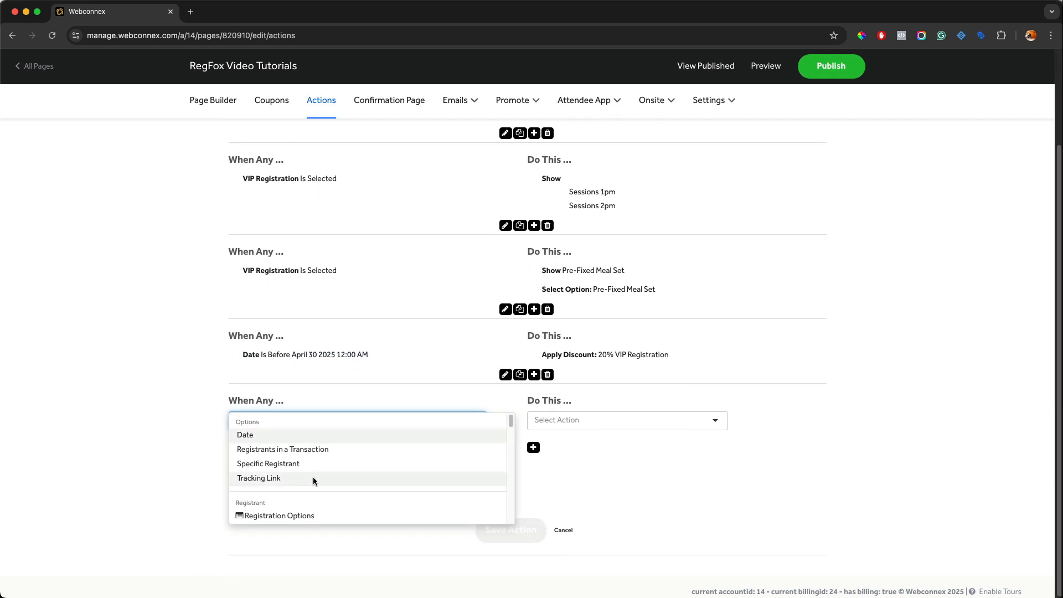
pyautogui.scroll(-2, 310, 474)
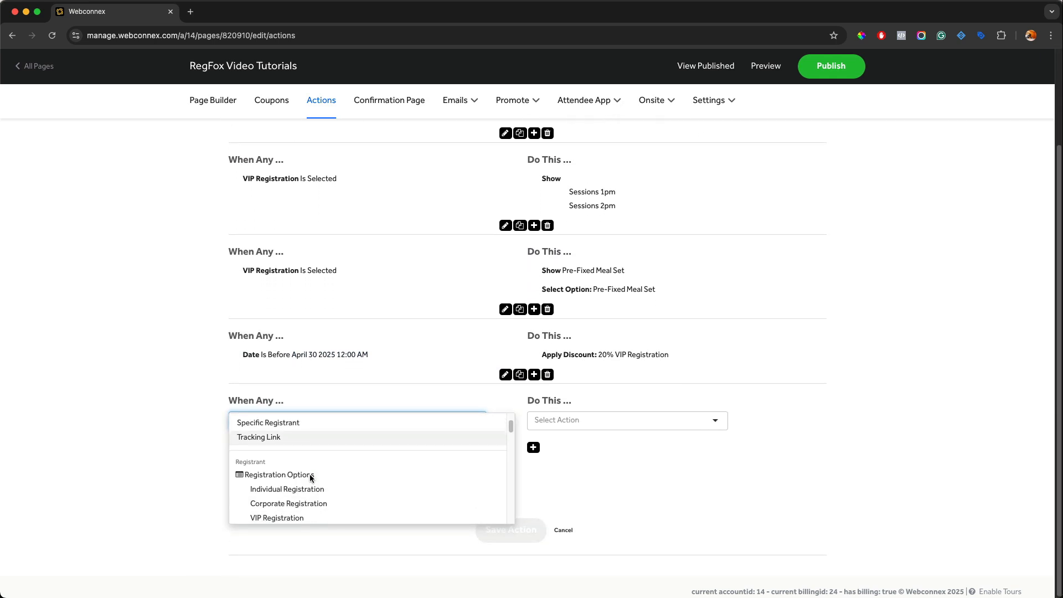
pyautogui.click(294, 517)
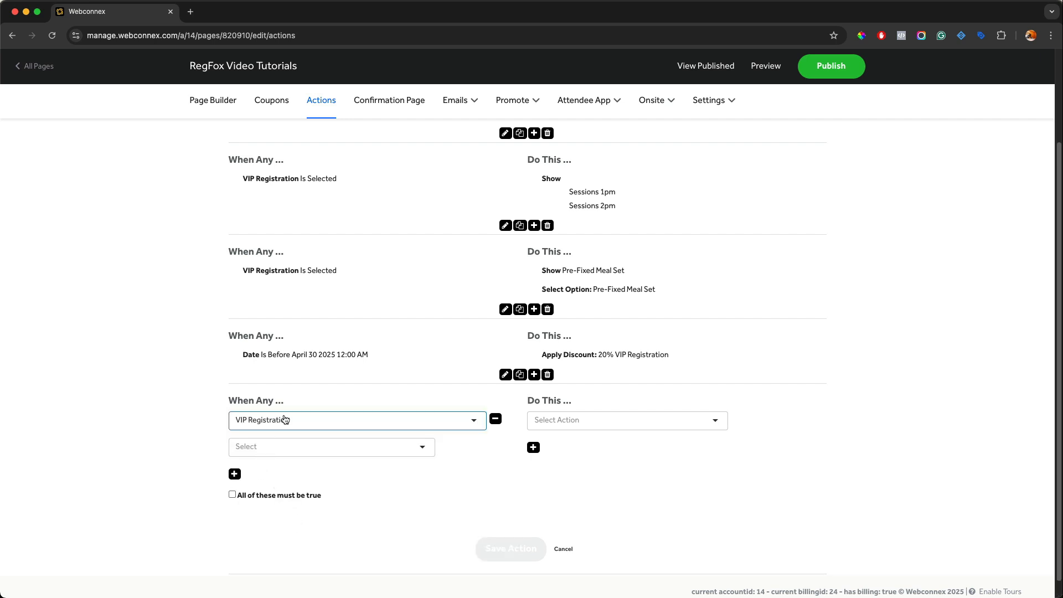
pyautogui.click(252, 446)
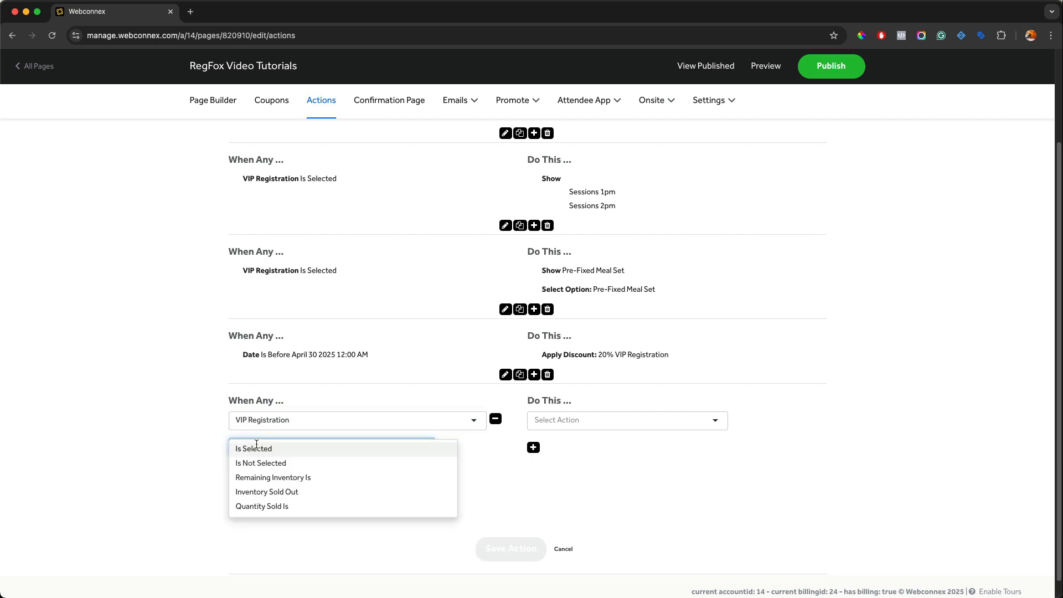
pyautogui.click(261, 478)
pyautogui.click(248, 468)
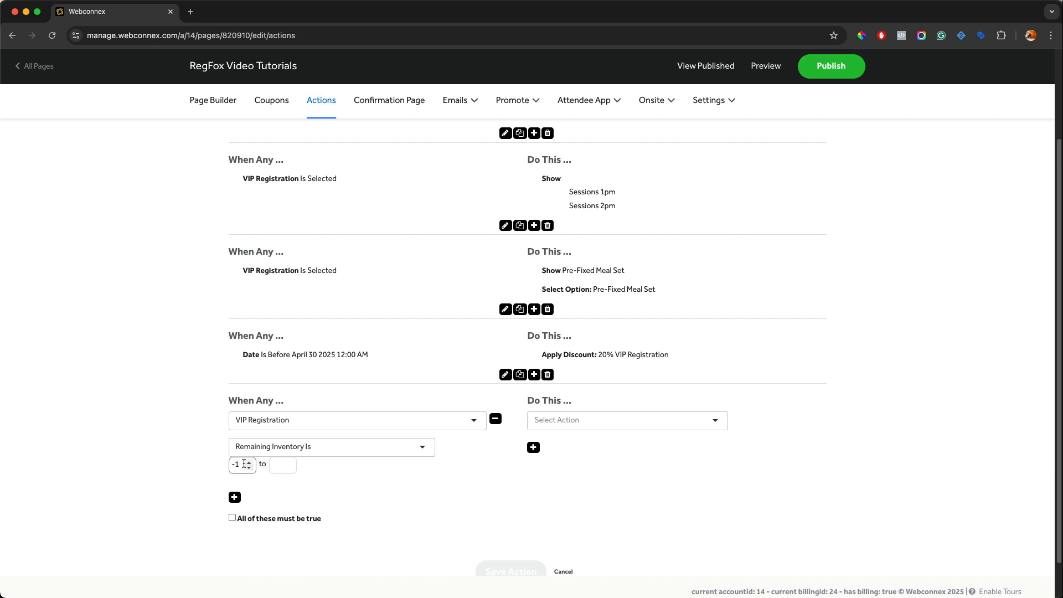
pyautogui.doubleClick(239, 463)
pyautogui.write('25')
pyautogui.click(287, 465)
pyautogui.write('1')
# Step: Make the new action Increase Price by 20 % for VIP Registration and save it
pyautogui.click(549, 422)
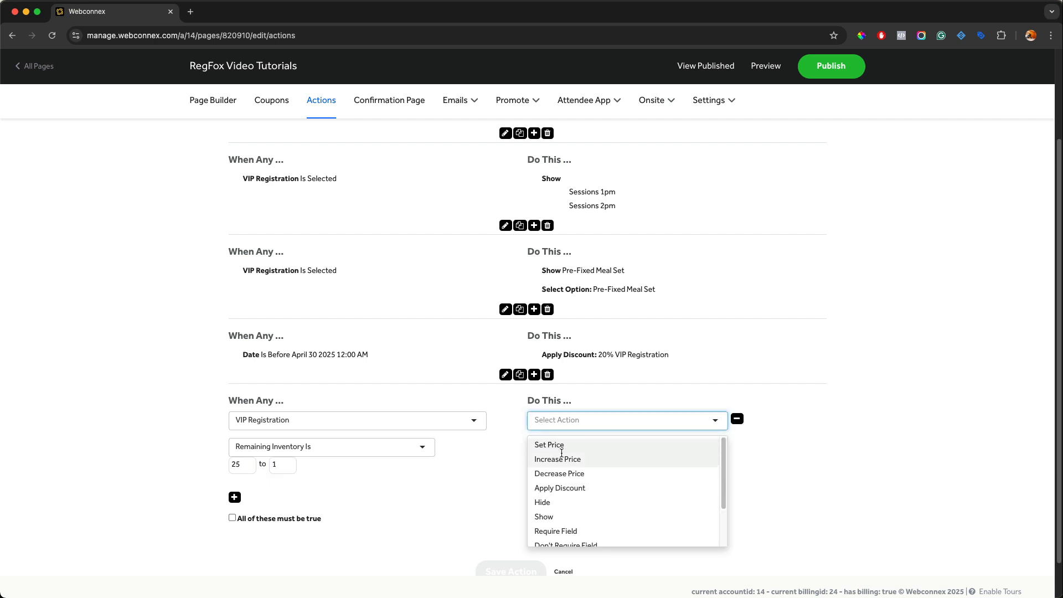
pyautogui.click(563, 459)
pyautogui.click(540, 442)
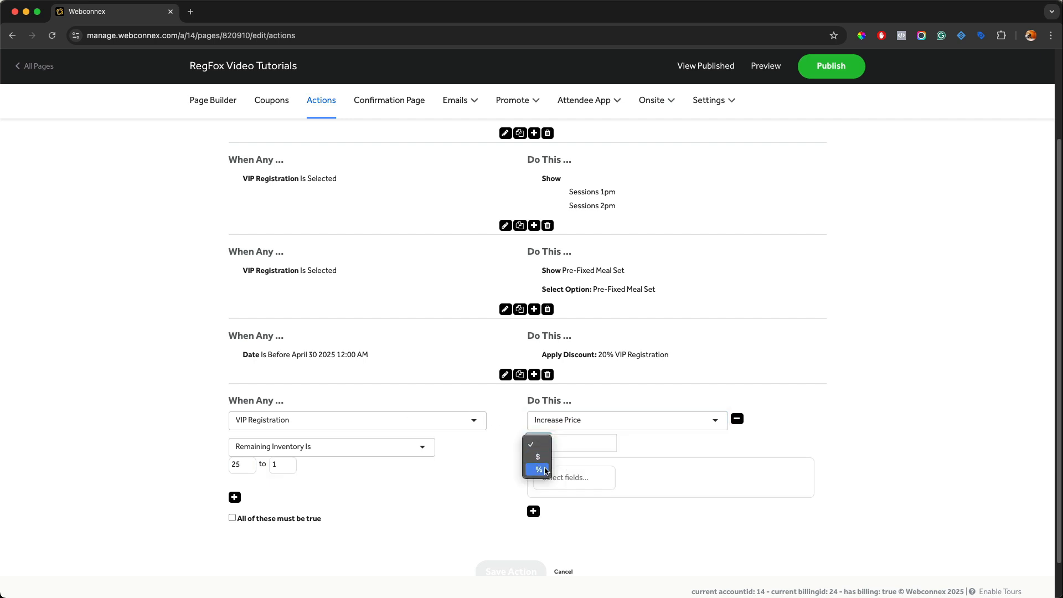
pyautogui.click(542, 468)
pyautogui.click(563, 445)
pyautogui.write('20')
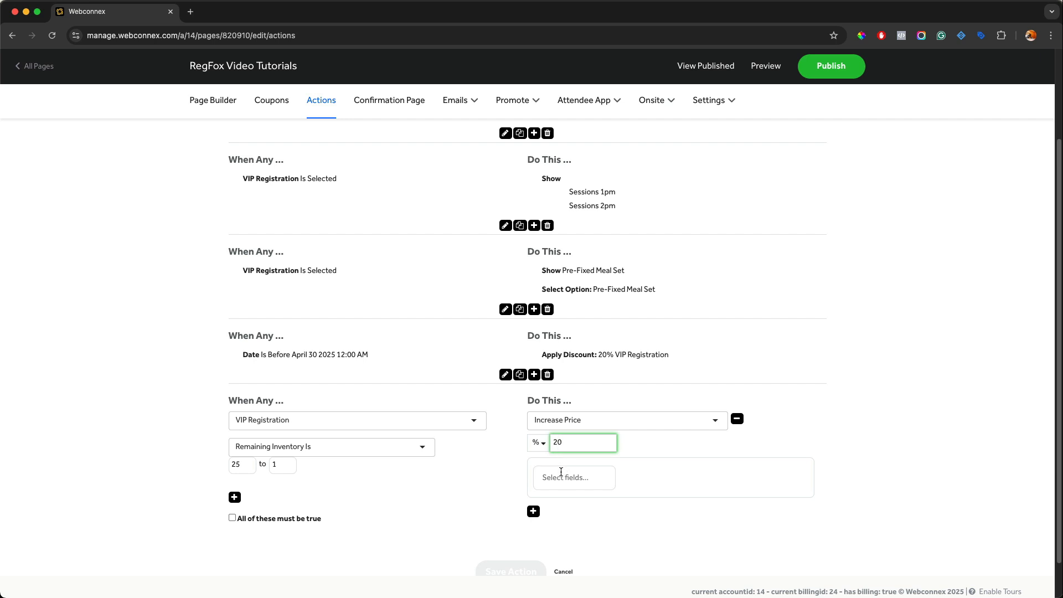
pyautogui.click(560, 472)
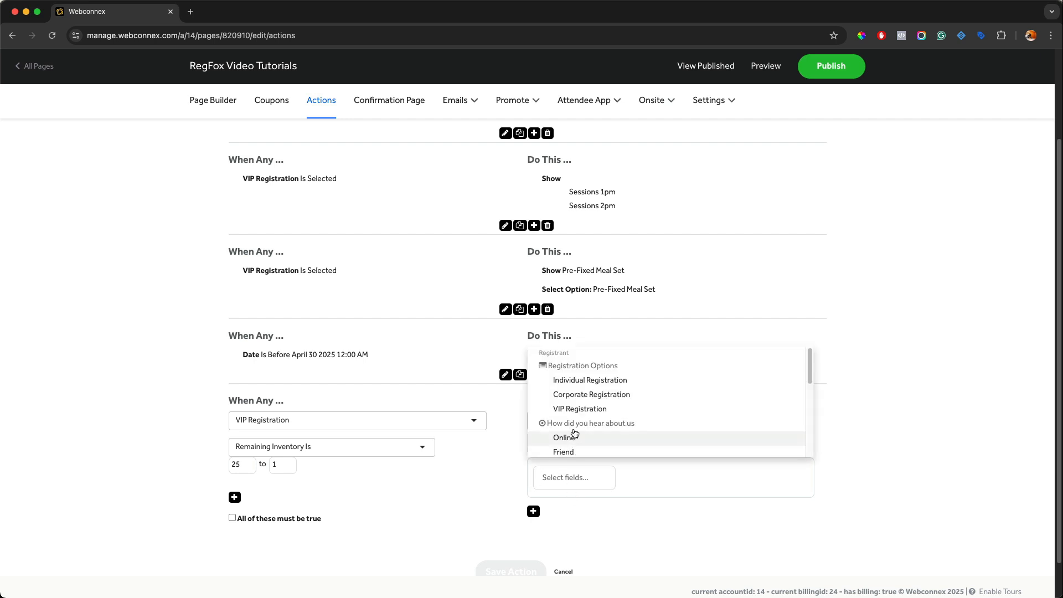
pyautogui.click(576, 410)
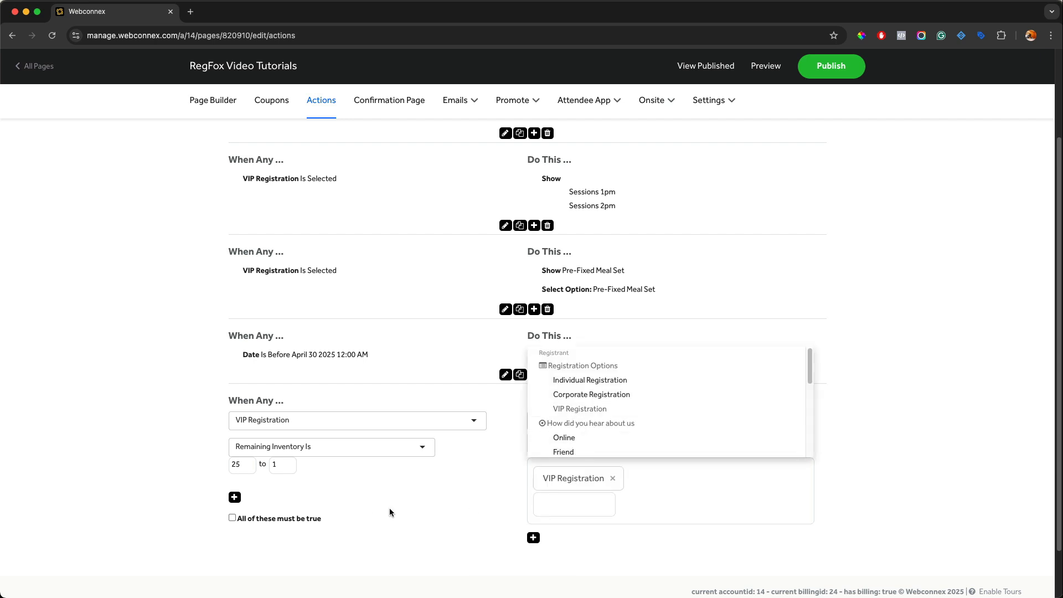
pyautogui.scroll(-2, 390, 507)
pyautogui.click(508, 527)
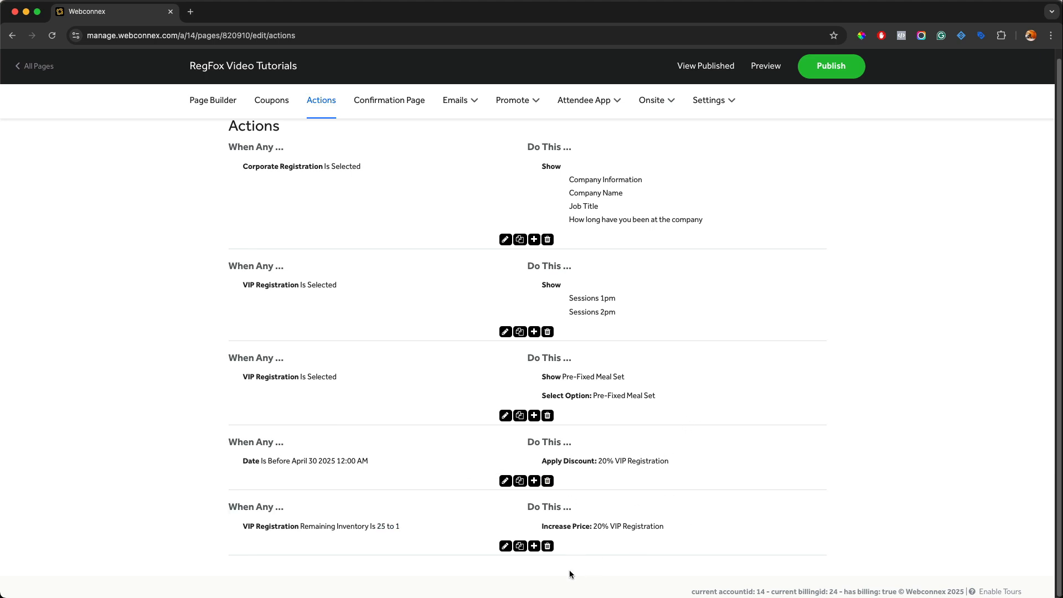
# Step: Add another action triggered when the Email Value Contains regfox.com
pyautogui.click(534, 547)
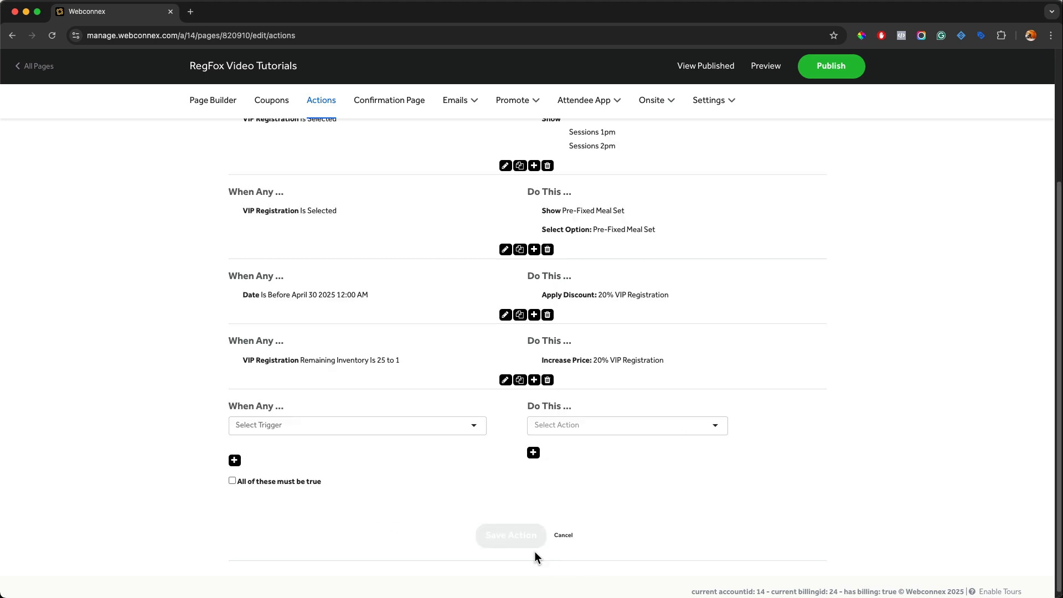
pyautogui.click(400, 419)
pyautogui.scroll(-5, 399, 443)
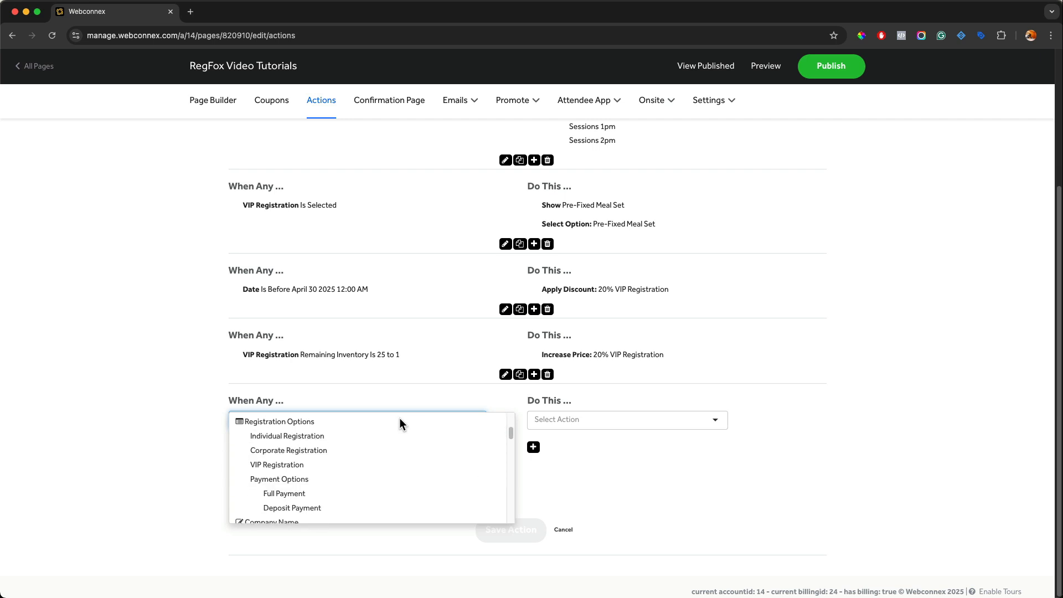
pyautogui.scroll(-4, 400, 443)
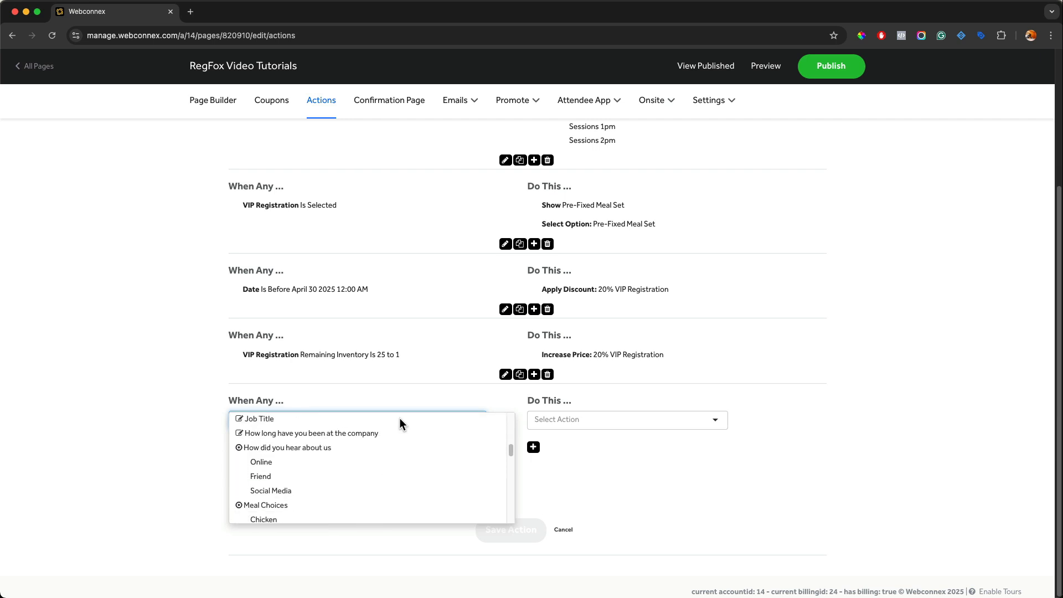
pyautogui.scroll(-4, 400, 443)
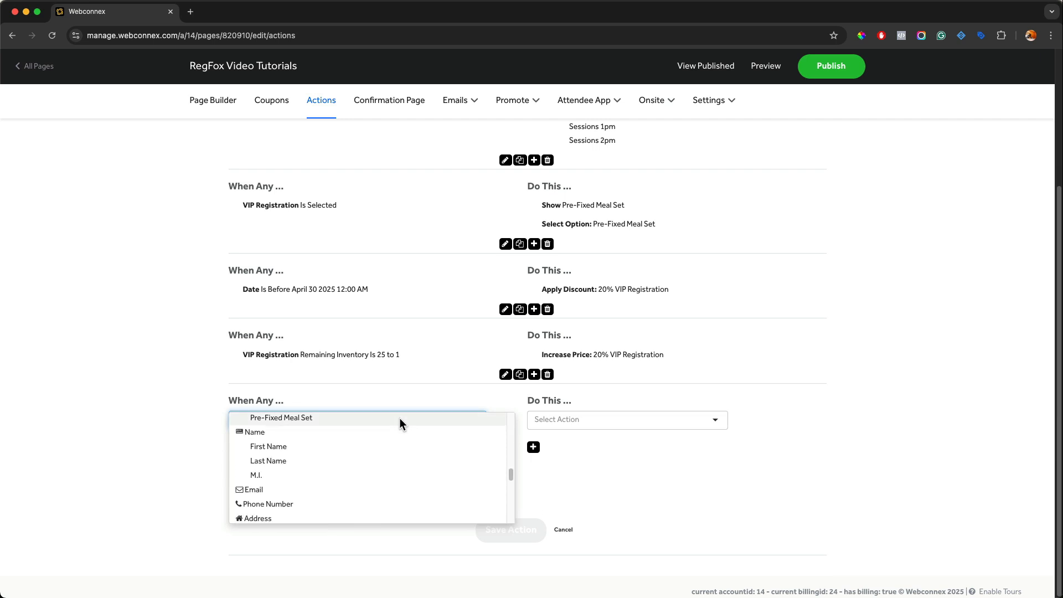
pyautogui.click(304, 488)
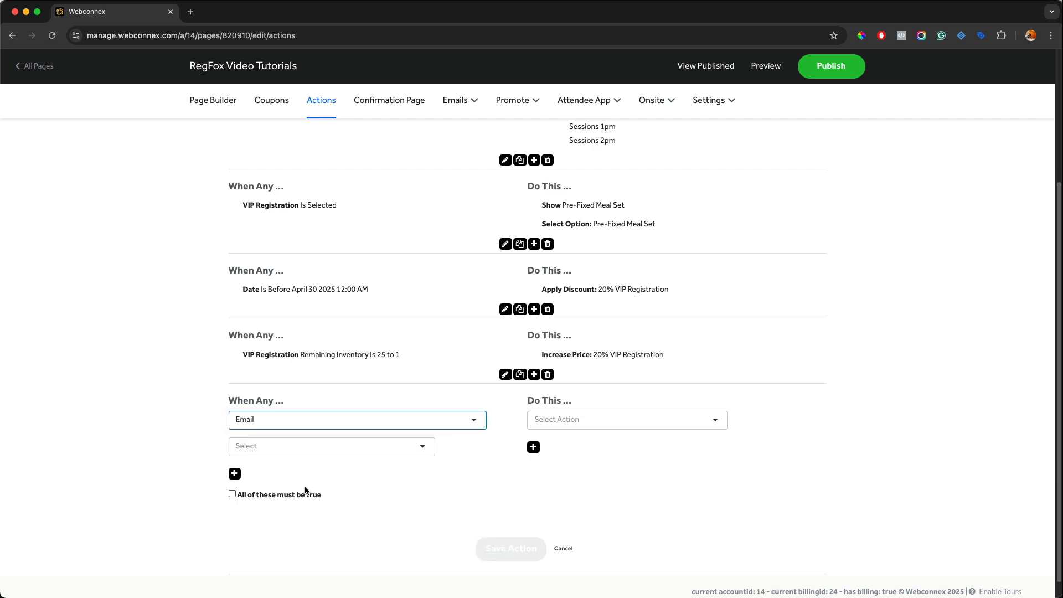
pyautogui.click(261, 447)
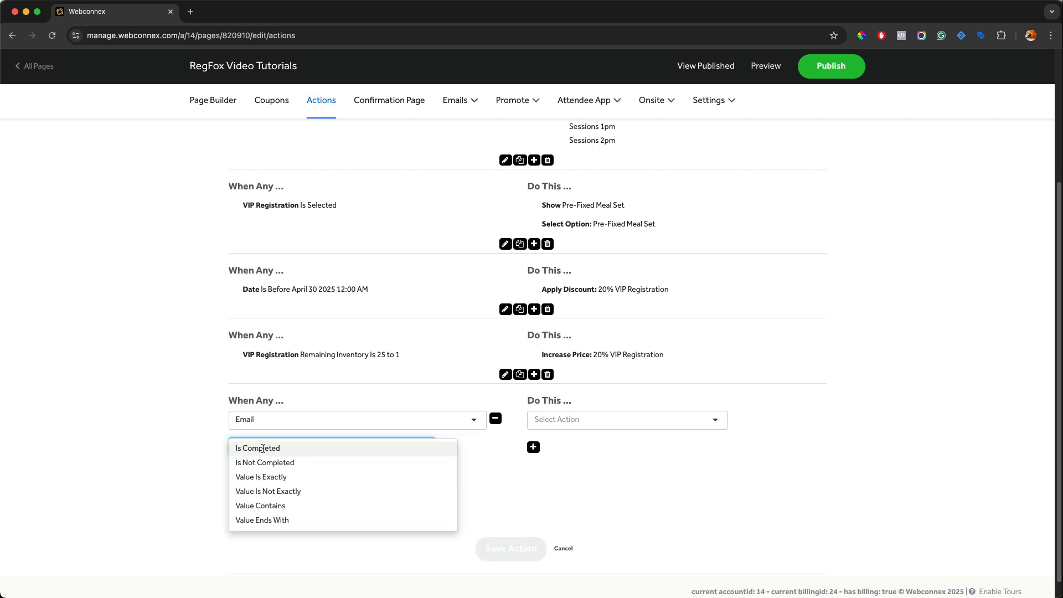
pyautogui.click(263, 505)
pyautogui.click(263, 469)
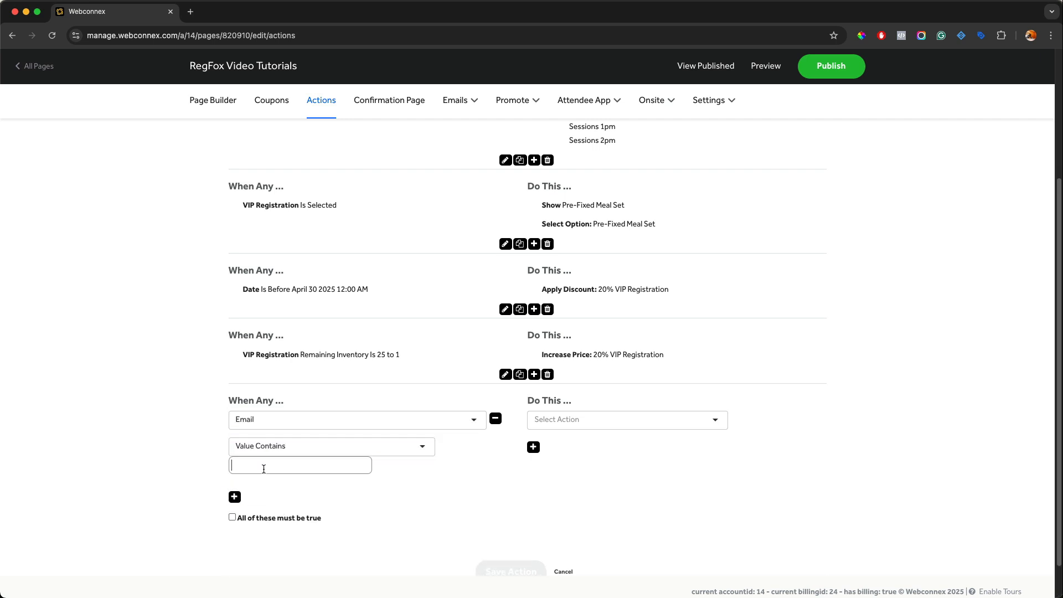
pyautogui.write('regfox.com')
# Step: Make that action Apply Discount of 100 % to Individual Registration and save it
pyautogui.click(532, 425)
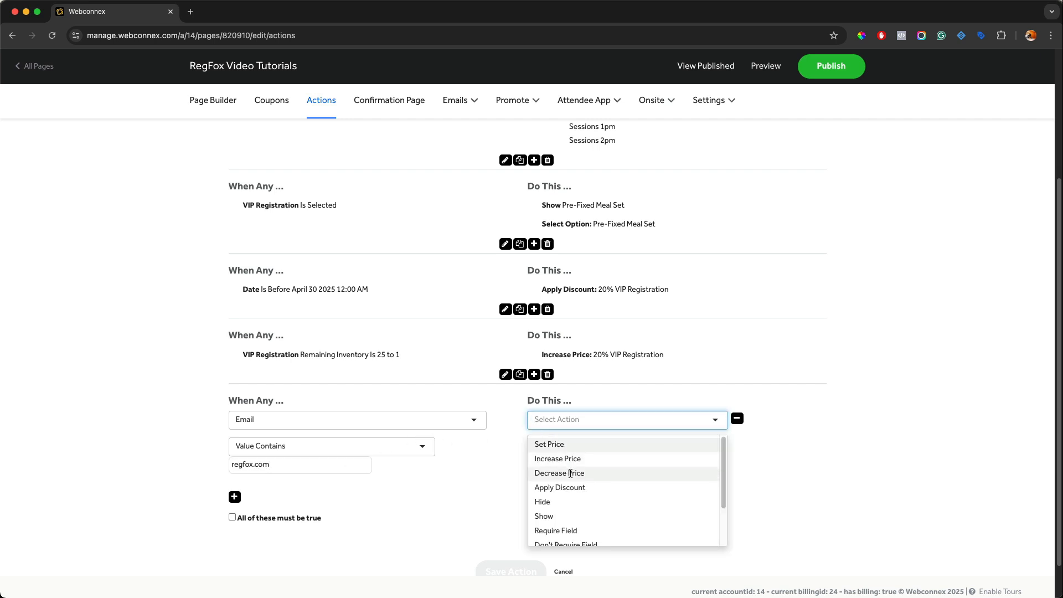
pyautogui.click(548, 487)
pyautogui.click(543, 448)
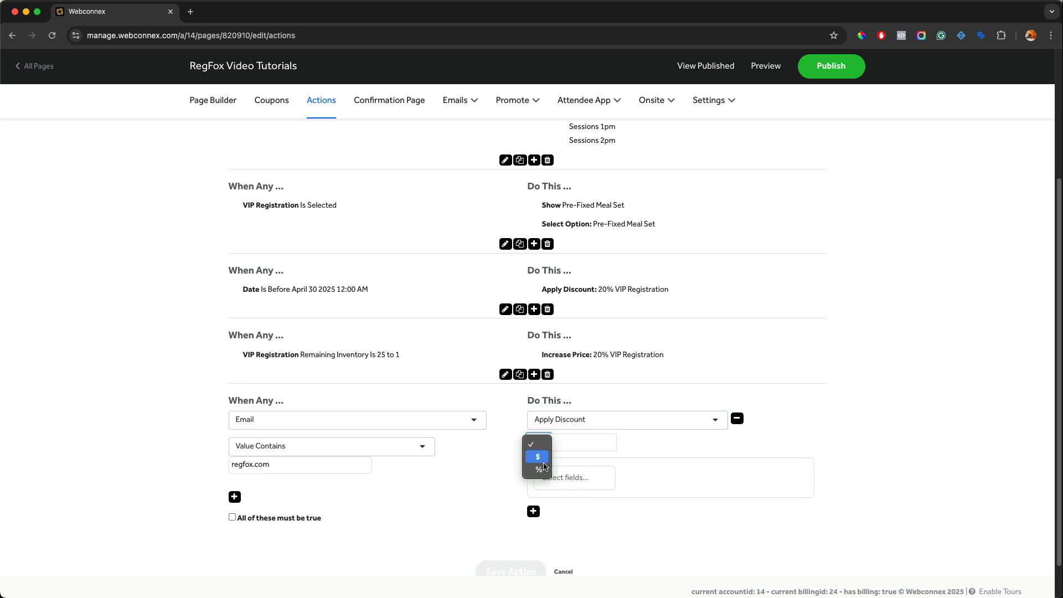
pyautogui.click(559, 451)
pyautogui.click(572, 440)
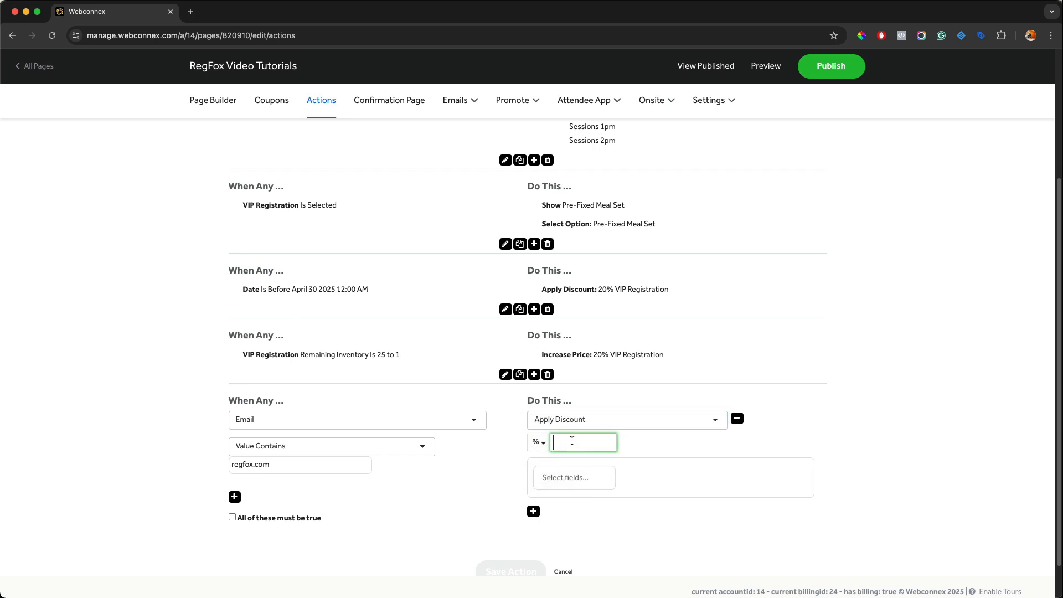
pyautogui.write('100')
pyautogui.click(565, 476)
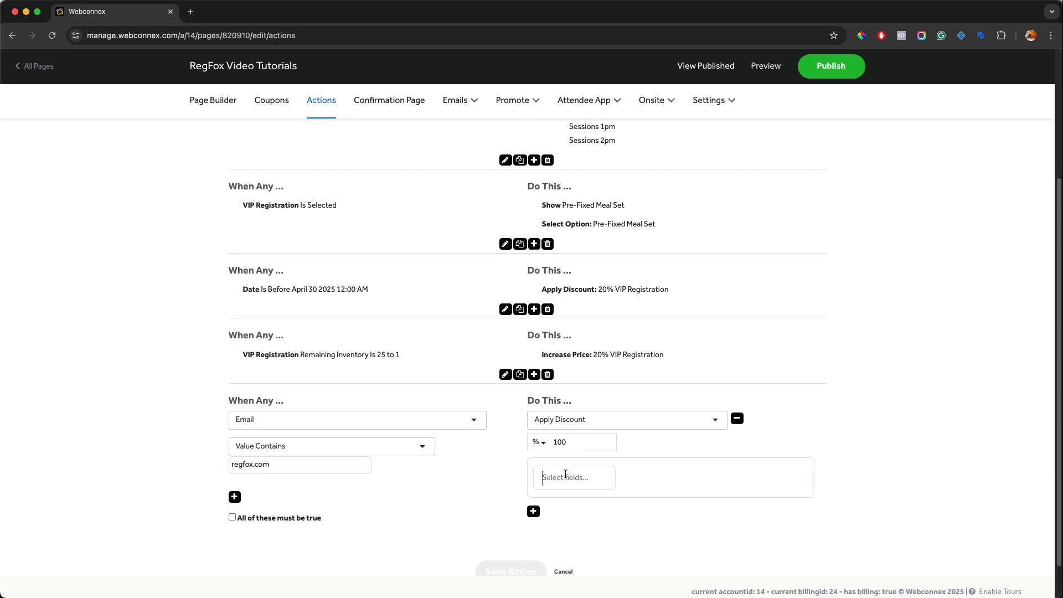
pyautogui.click(589, 381)
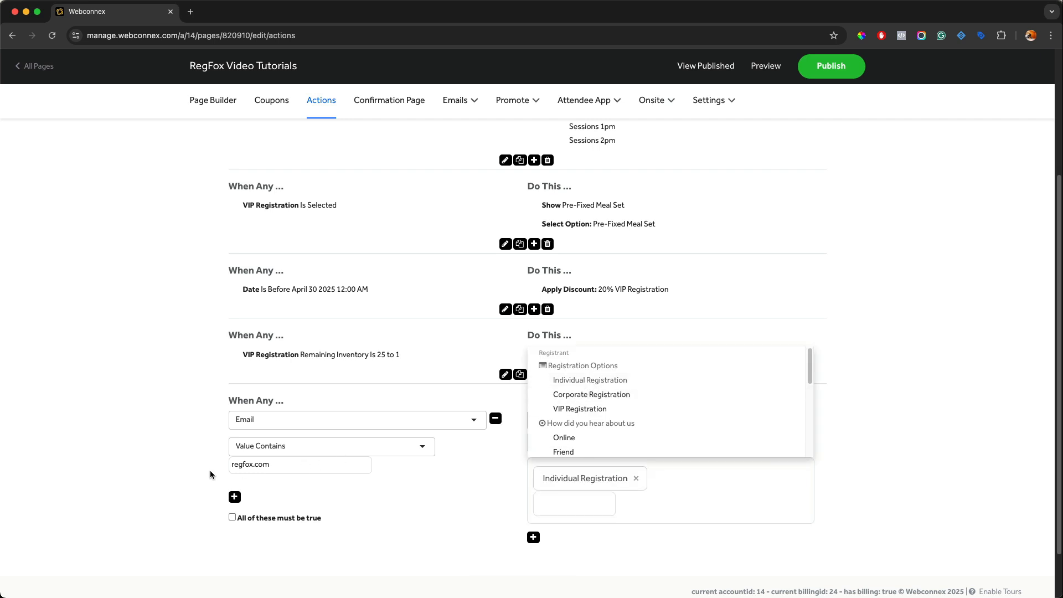
pyautogui.click(438, 526)
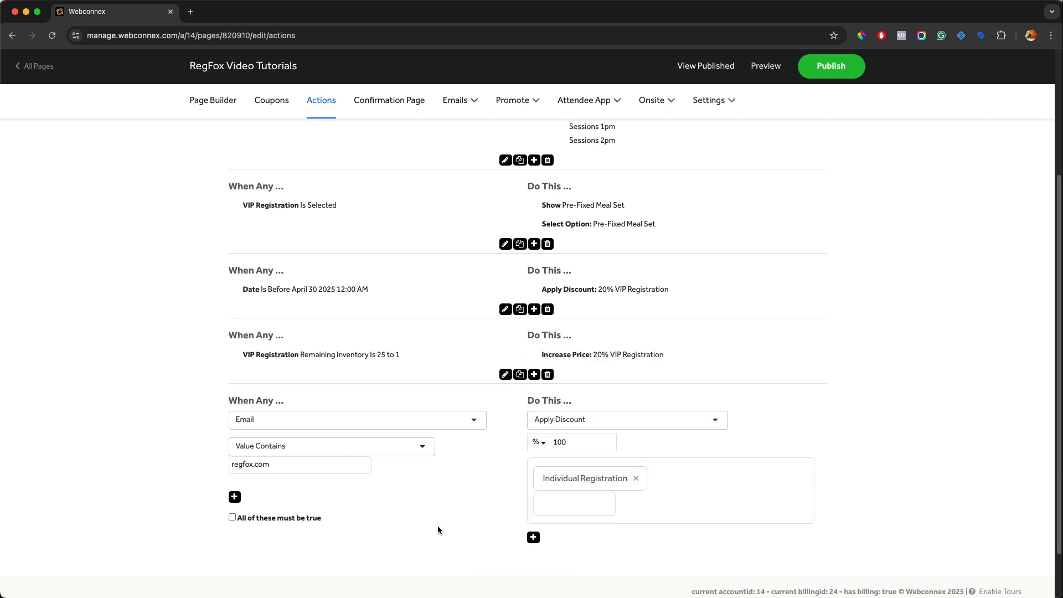
pyautogui.scroll(-1, 437, 526)
pyautogui.click(521, 529)
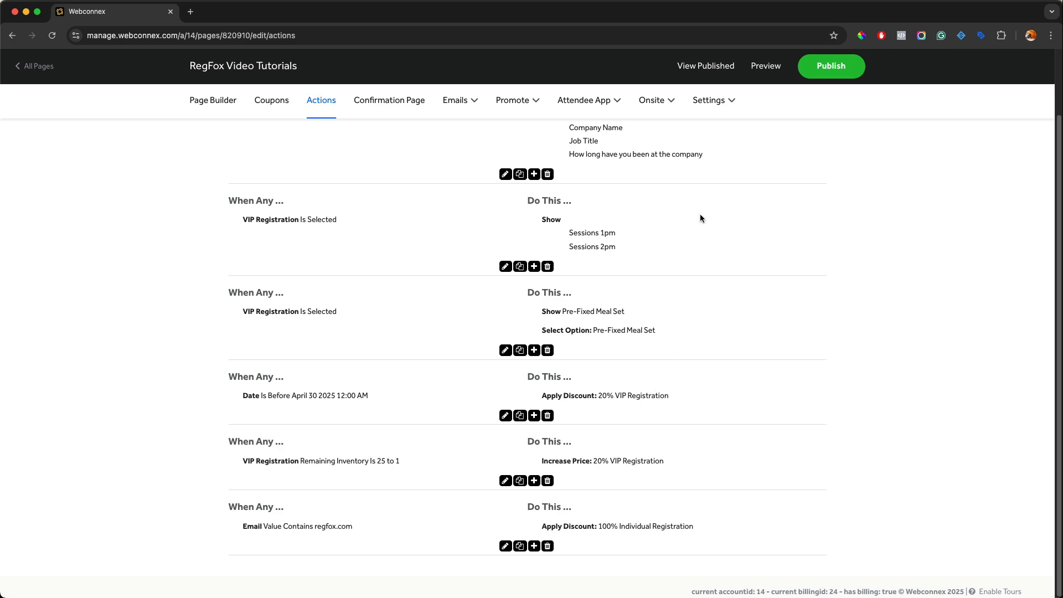
# Step: Open the page preview and select Individual Registration in the registration form
pyautogui.click(768, 68)
pyautogui.scroll(-10, 720, 157)
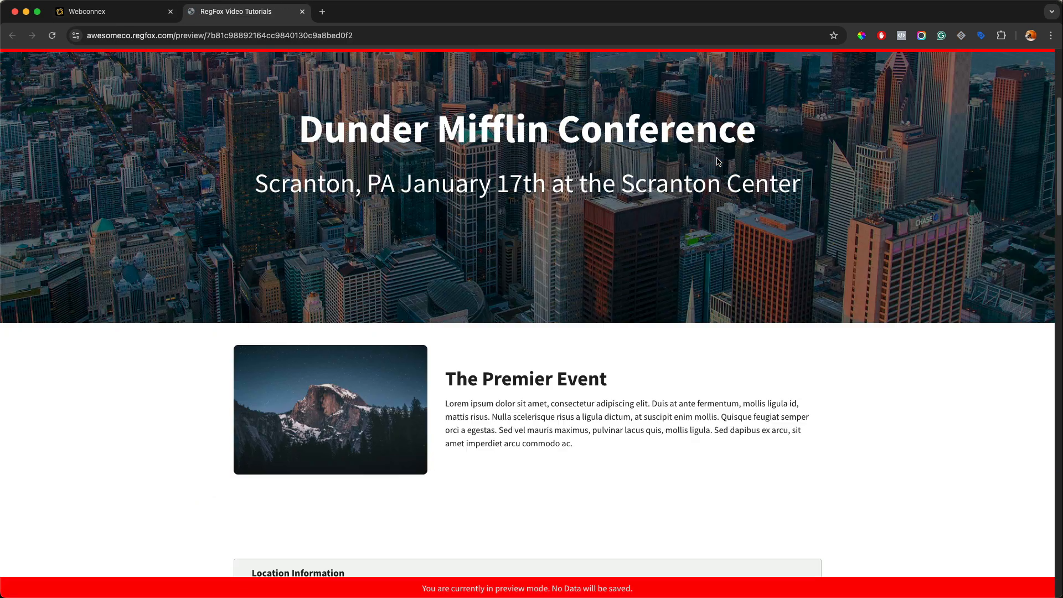
pyautogui.scroll(-4, 717, 158)
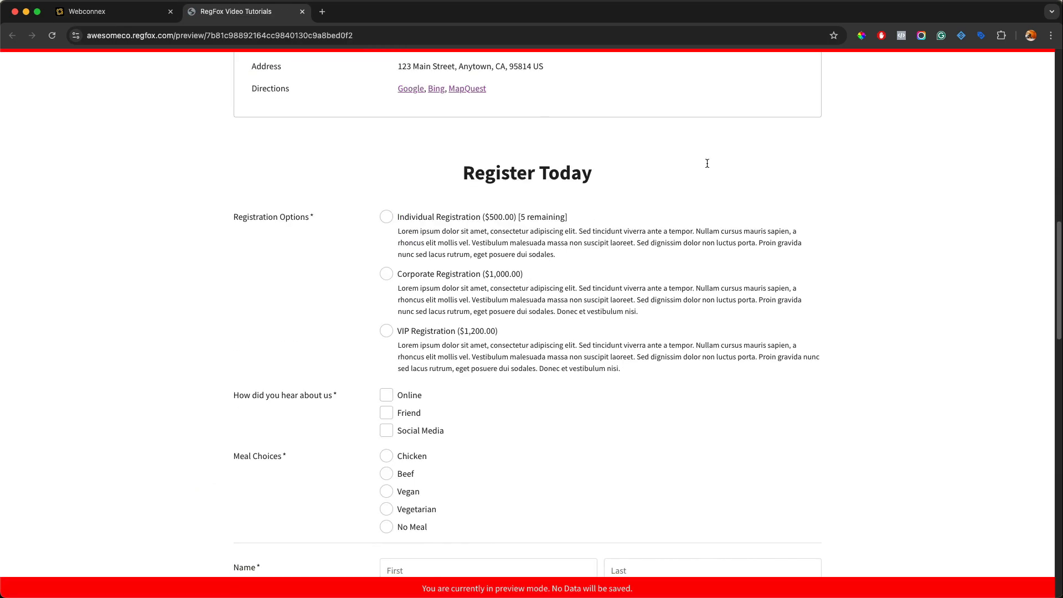
pyautogui.click(388, 217)
pyautogui.scroll(-5, 507, 219)
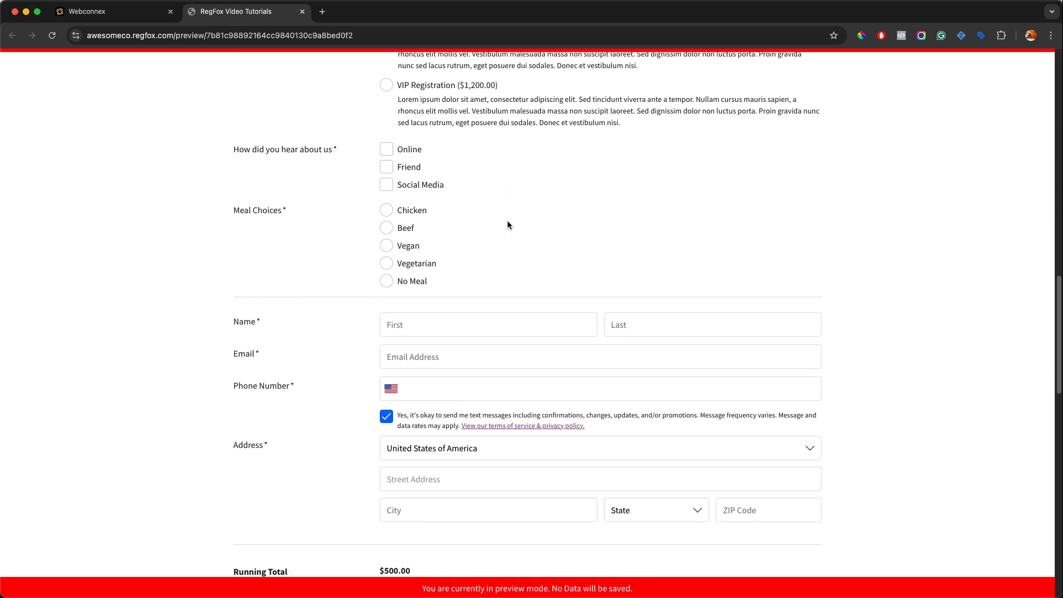
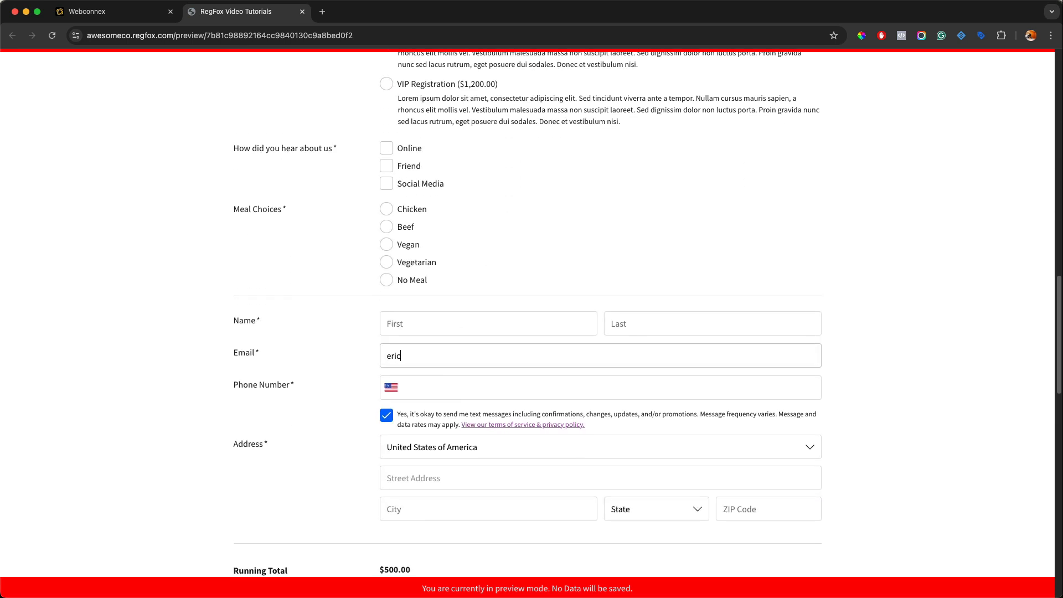
# Step: Enter a test e-mail address at the regfox.com domain in the preview form's Email field
pyautogui.click(891, 340)
# Step: Review the Individual Registration price and the totals in the preview, then close the preview tab
pyautogui.scroll(2, 891, 340)
pyautogui.scroll(2, 891, 344)
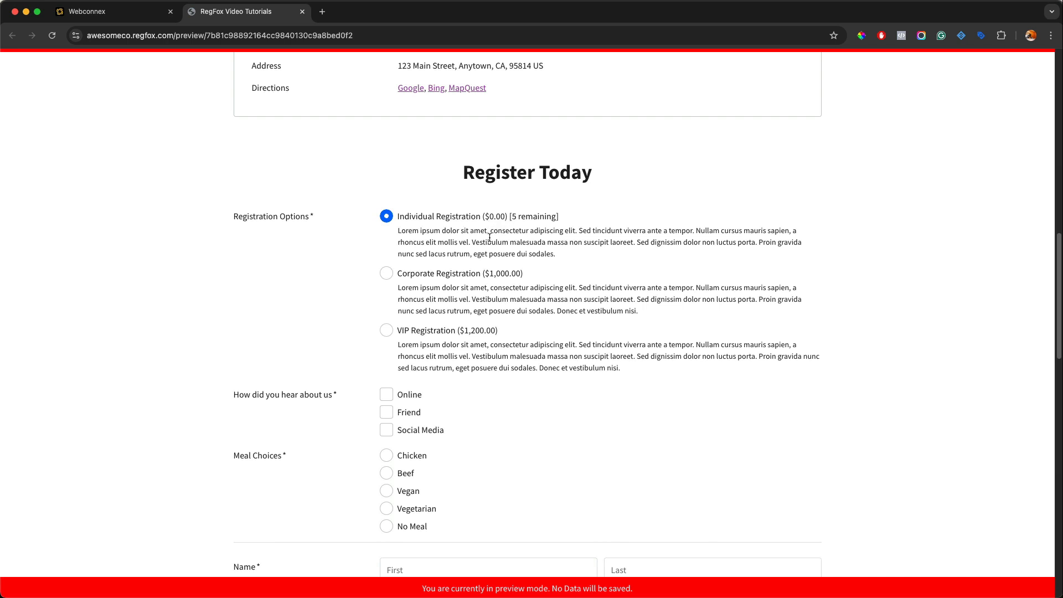
pyautogui.scroll(-1, 532, 457)
pyautogui.scroll(-1, 532, 458)
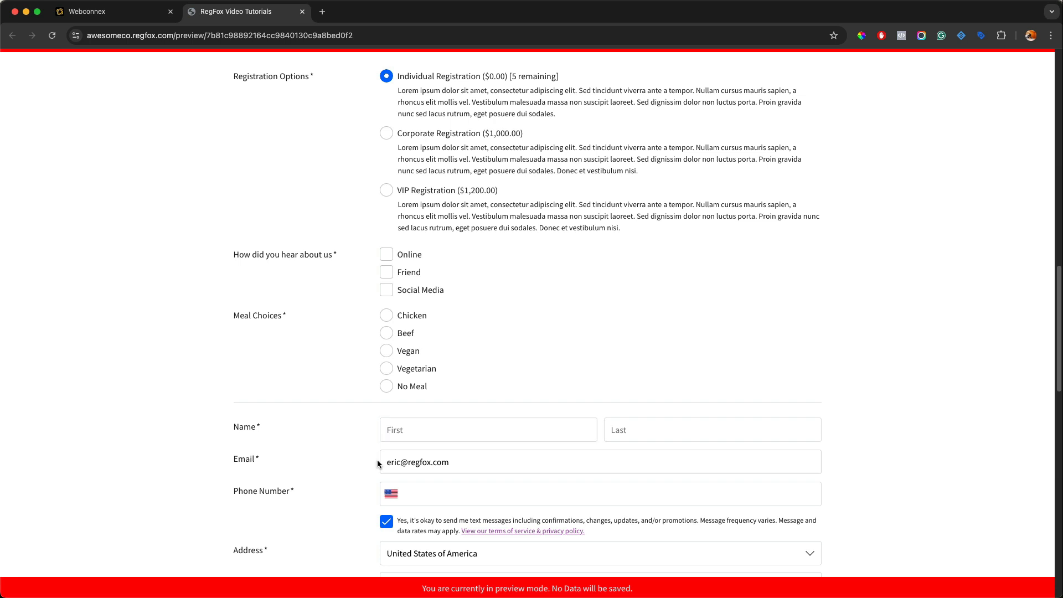
pyautogui.scroll(-2, 532, 474)
pyautogui.scroll(-3, 529, 461)
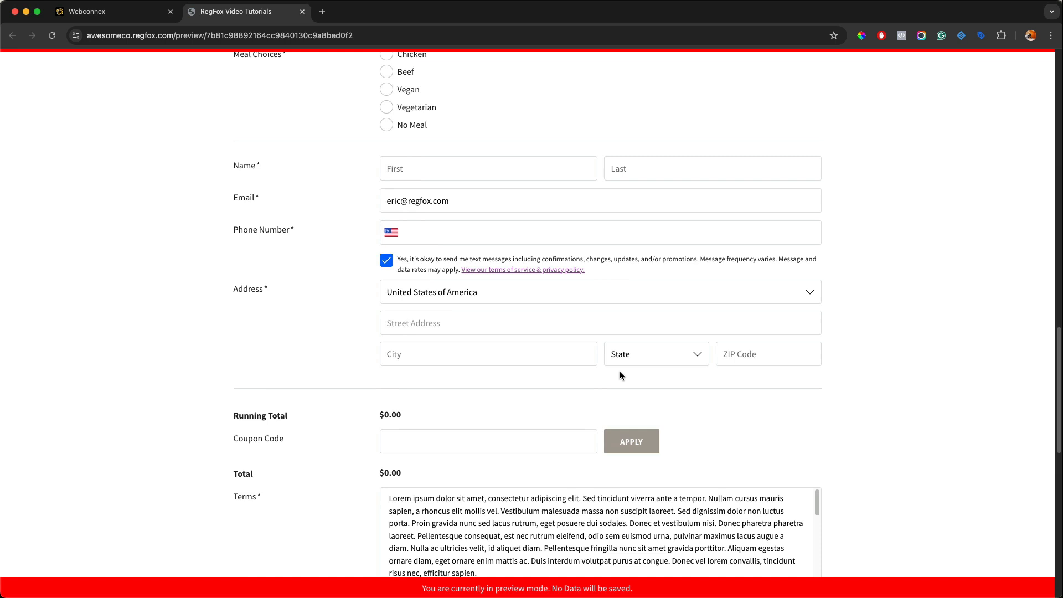
pyautogui.scroll(6, 619, 376)
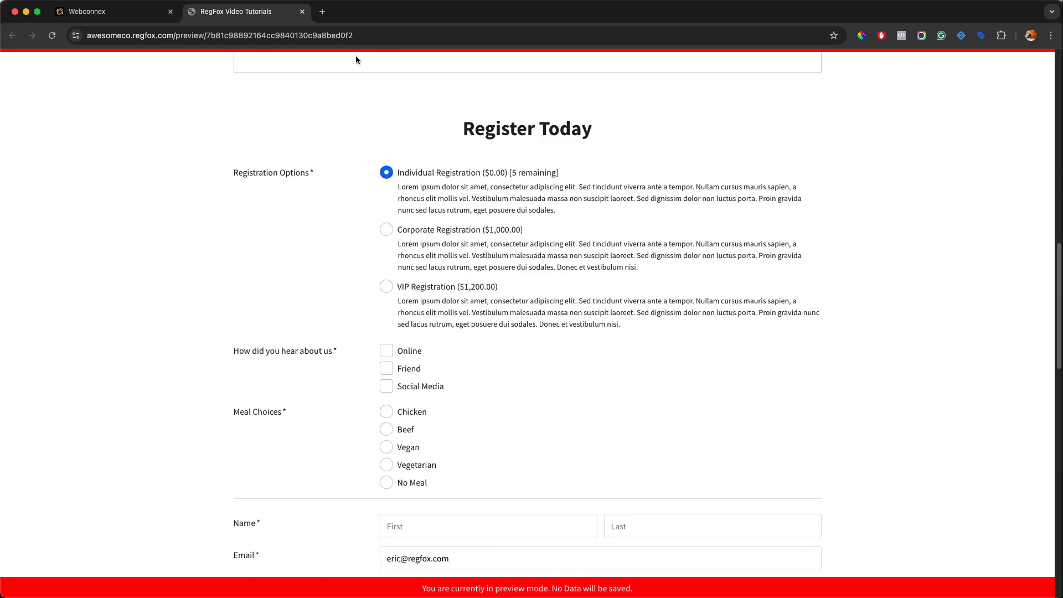
pyautogui.click(302, 12)
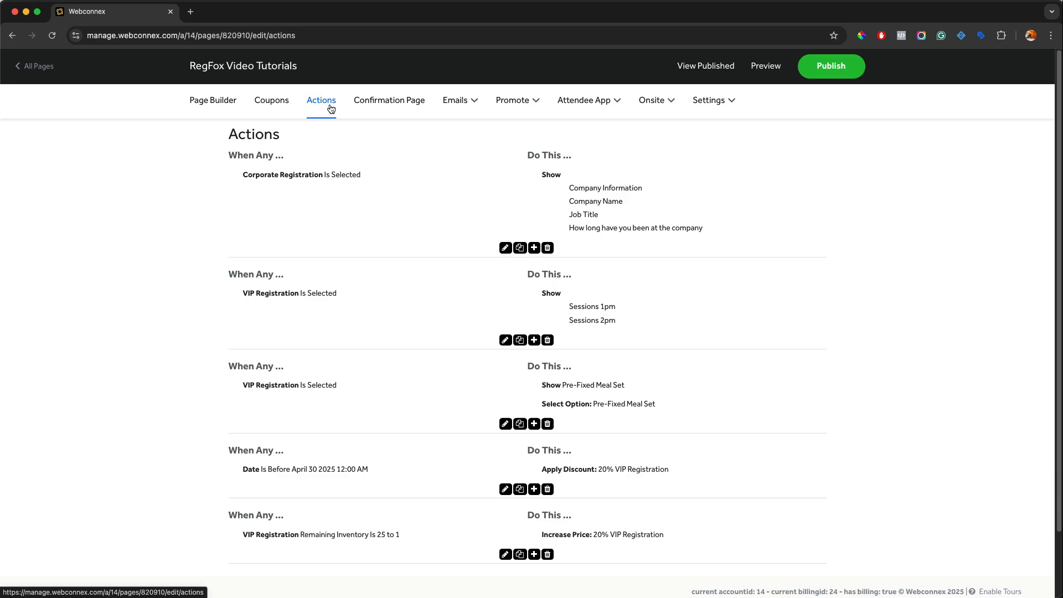
# Step: In the page builder, insert a Line Item element just above the Running Total section
pyautogui.click(200, 106)
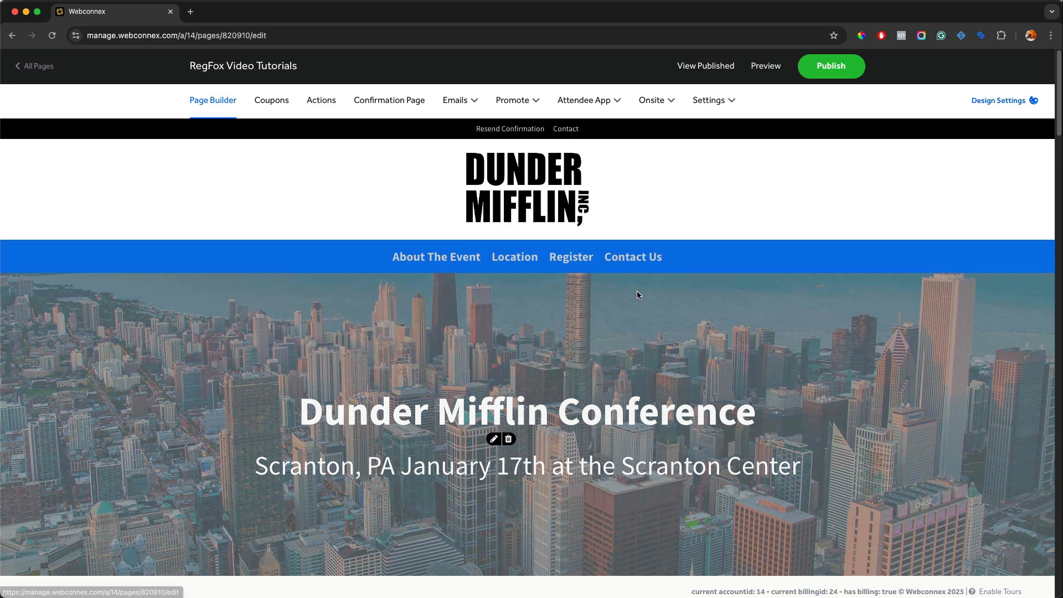
pyautogui.scroll(-20, 637, 291)
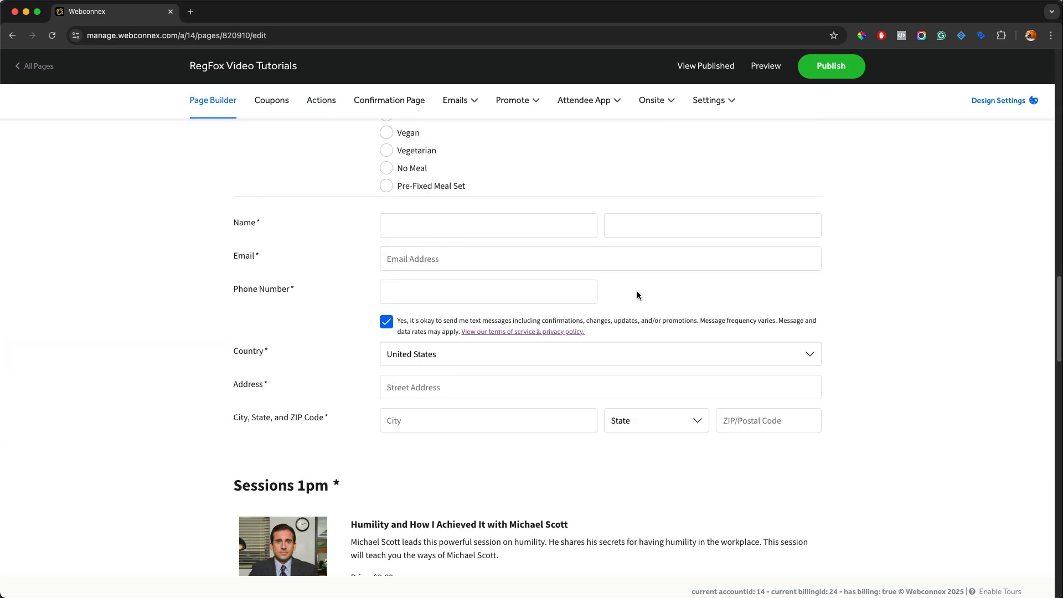
pyautogui.scroll(-3, 636, 295)
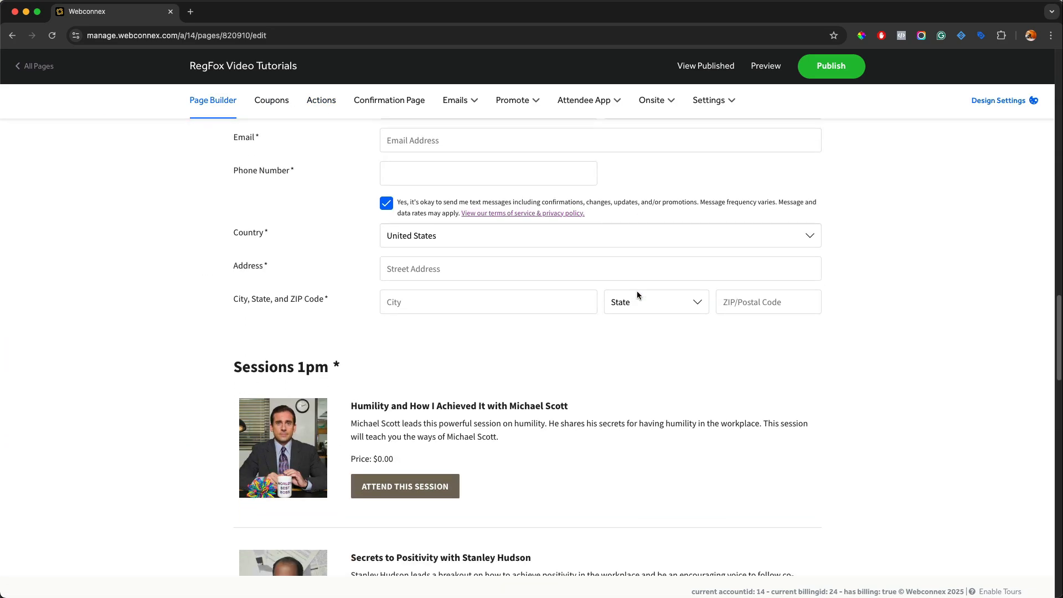
pyautogui.scroll(-15, 637, 295)
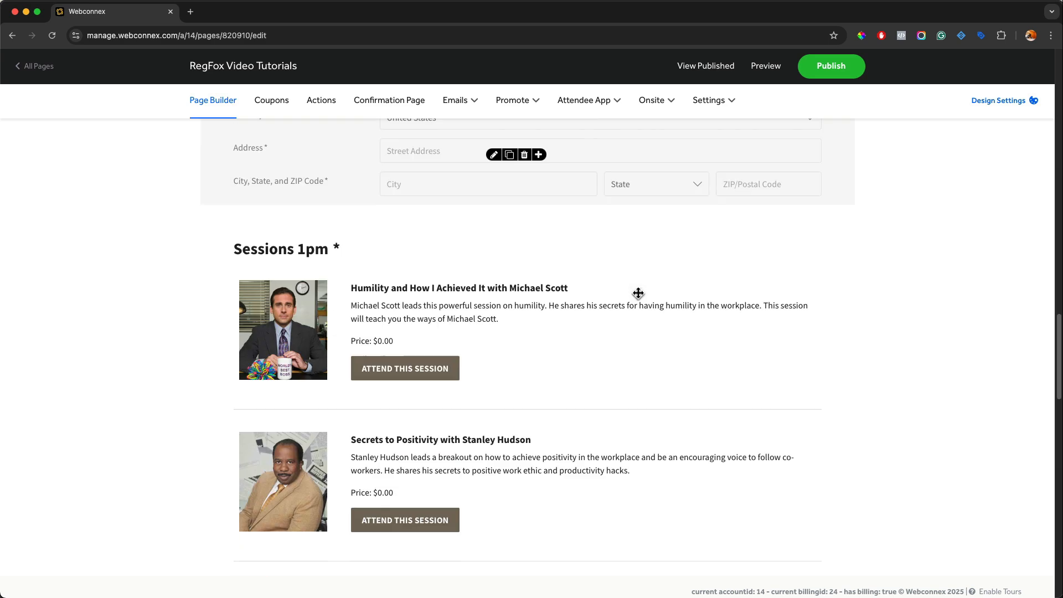
pyautogui.scroll(-1, 631, 310)
pyautogui.moveTo(617, 379)
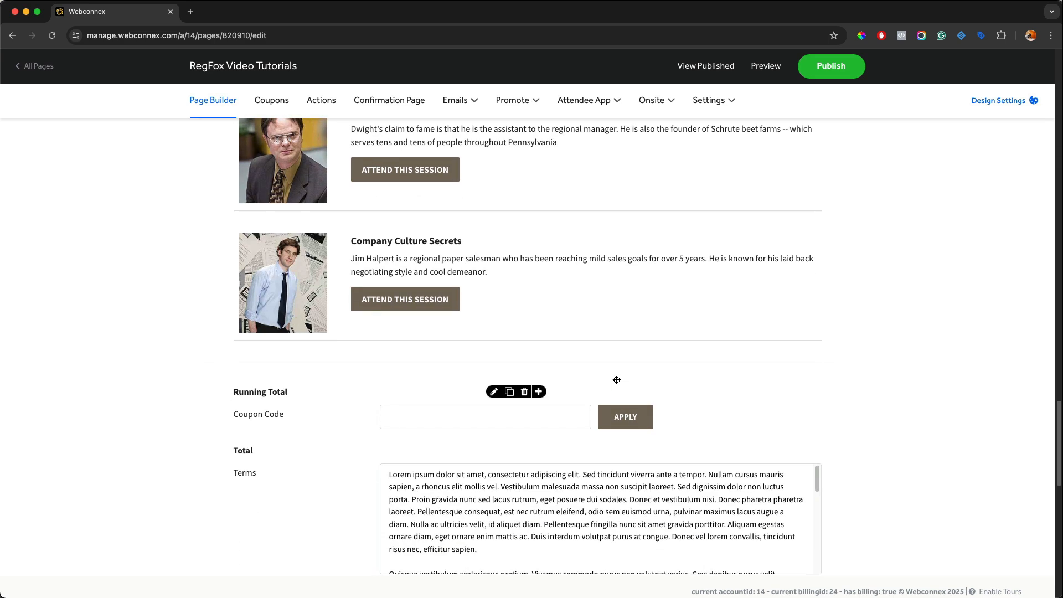
pyautogui.click(539, 391)
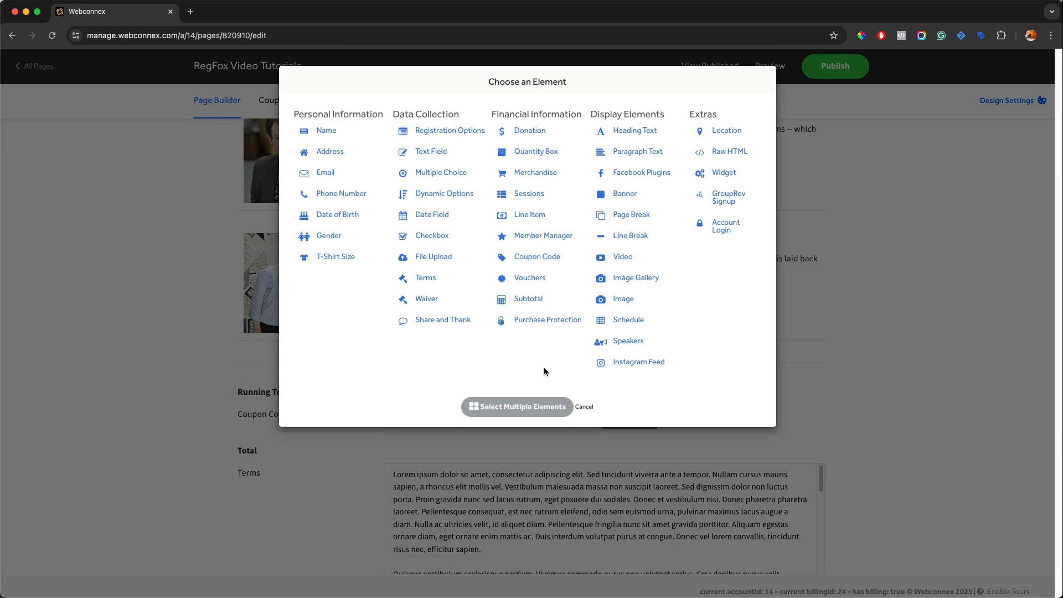
pyautogui.click(530, 216)
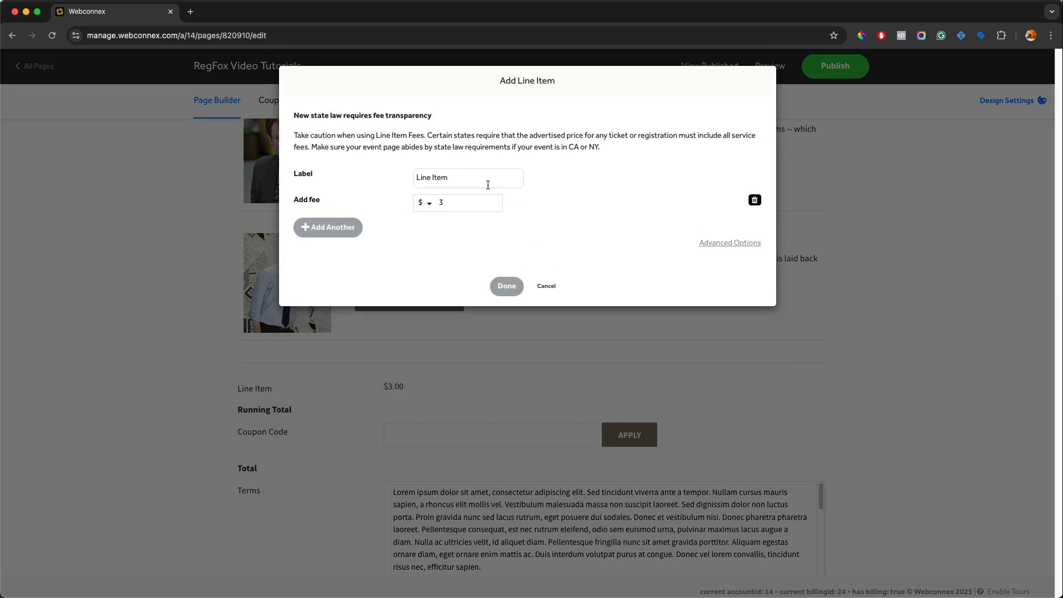
# Step: Label the line item Sales Tax, set its fee to 8.75 %, and confirm it
pyautogui.click(472, 175)
pyautogui.write('Sales Tax')
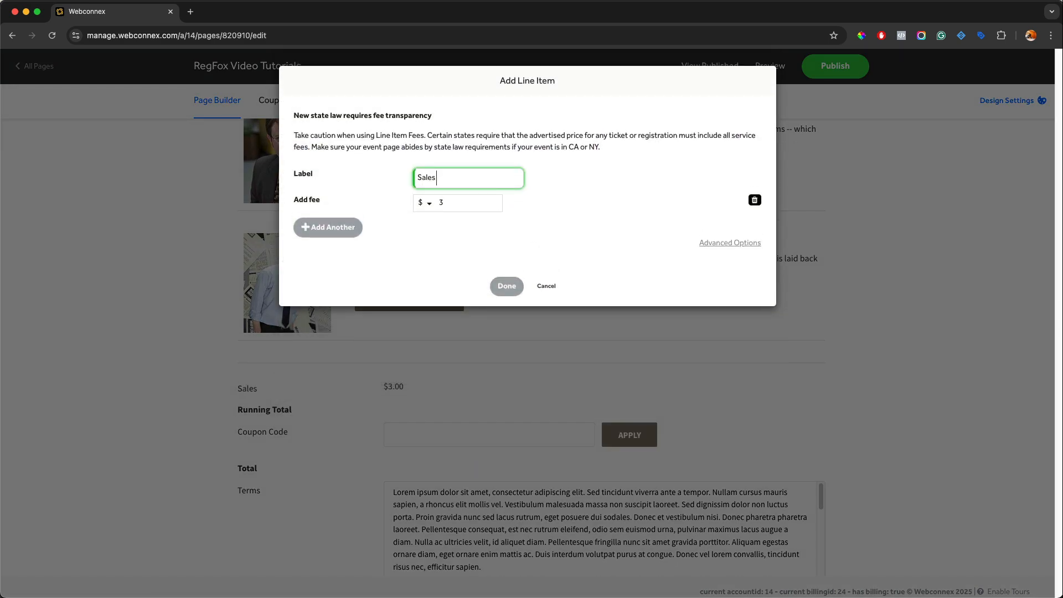
pyautogui.click(432, 203)
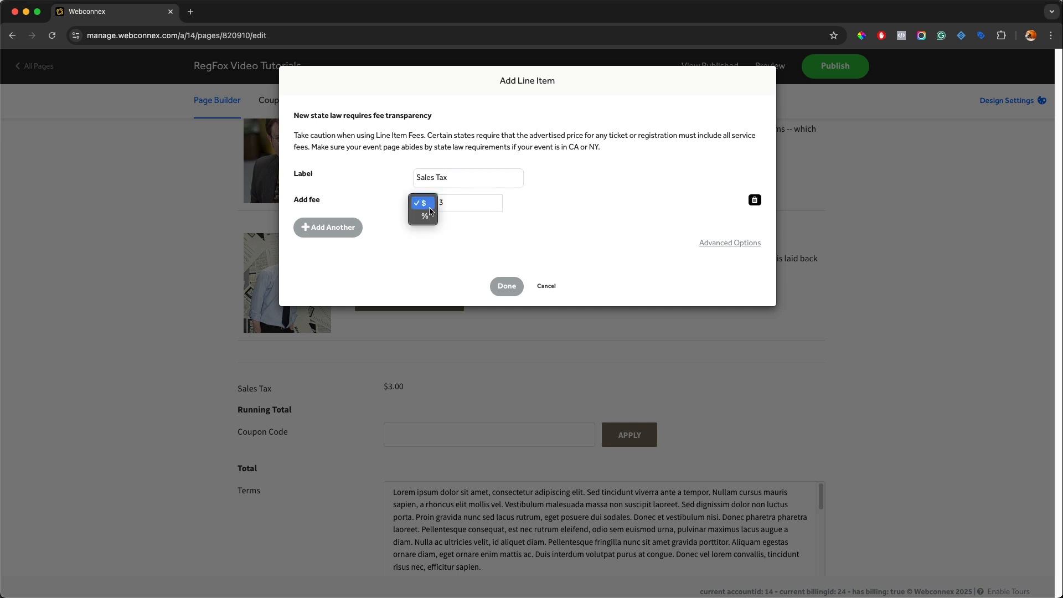
pyautogui.click(432, 219)
pyautogui.doubleClick(442, 203)
pyautogui.write('8.75')
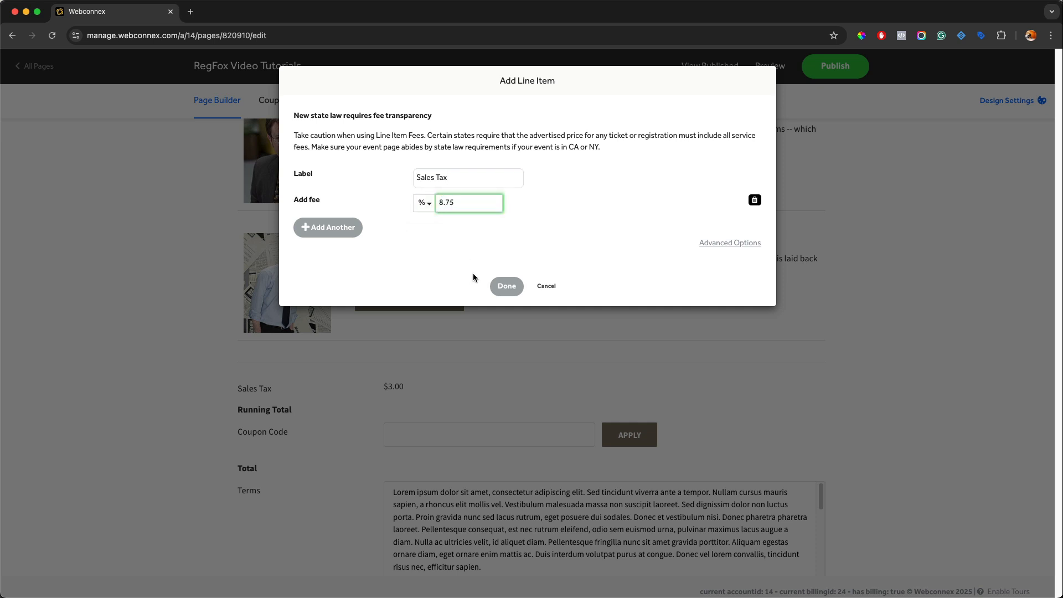
pyautogui.click(506, 286)
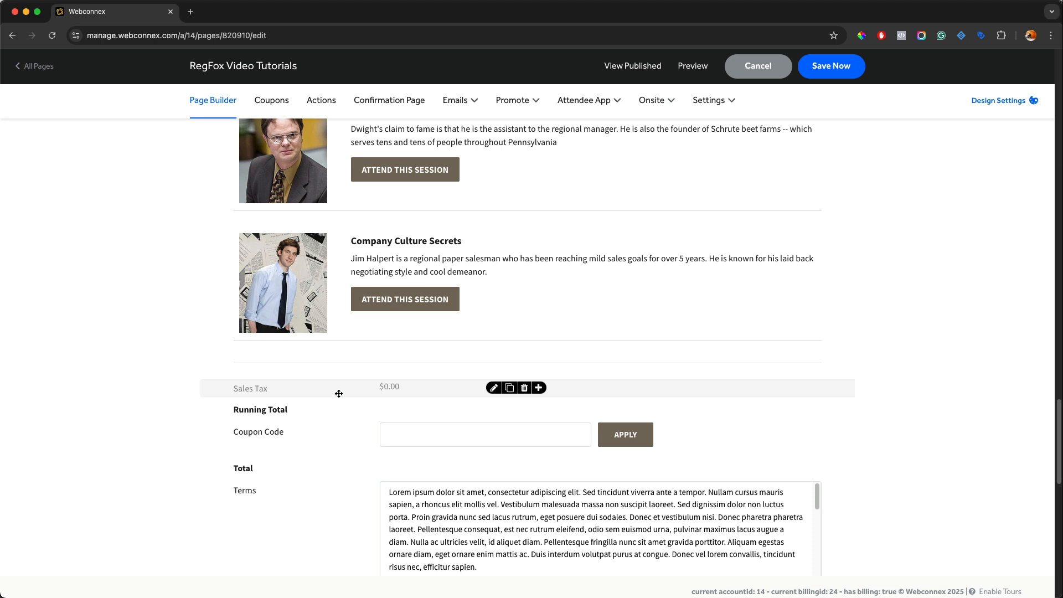
# Step: Add a new action triggered when the State Value Contains CA
pyautogui.click(321, 100)
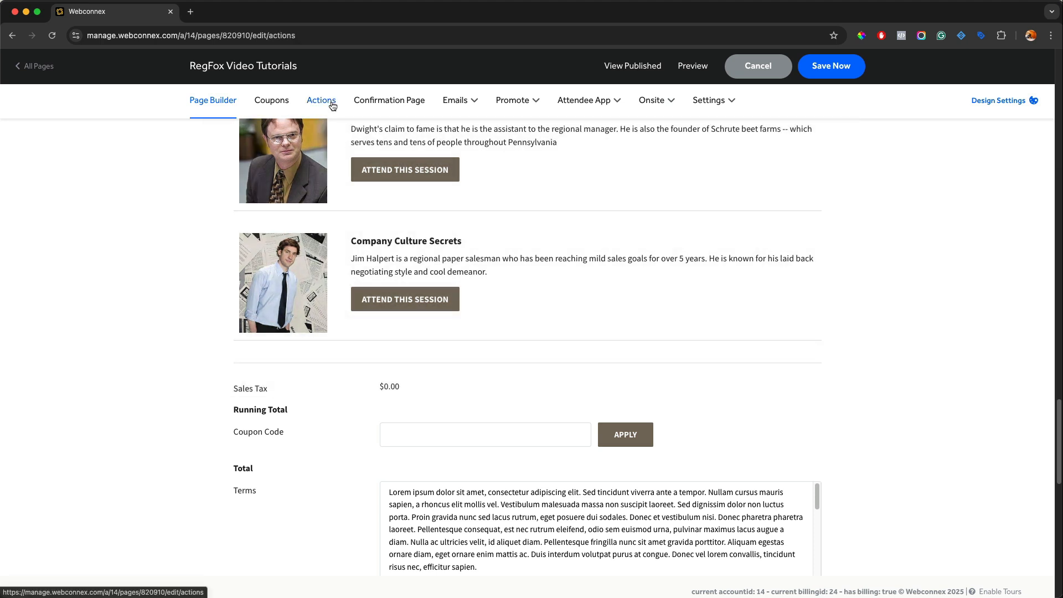
pyautogui.scroll(-3, 582, 346)
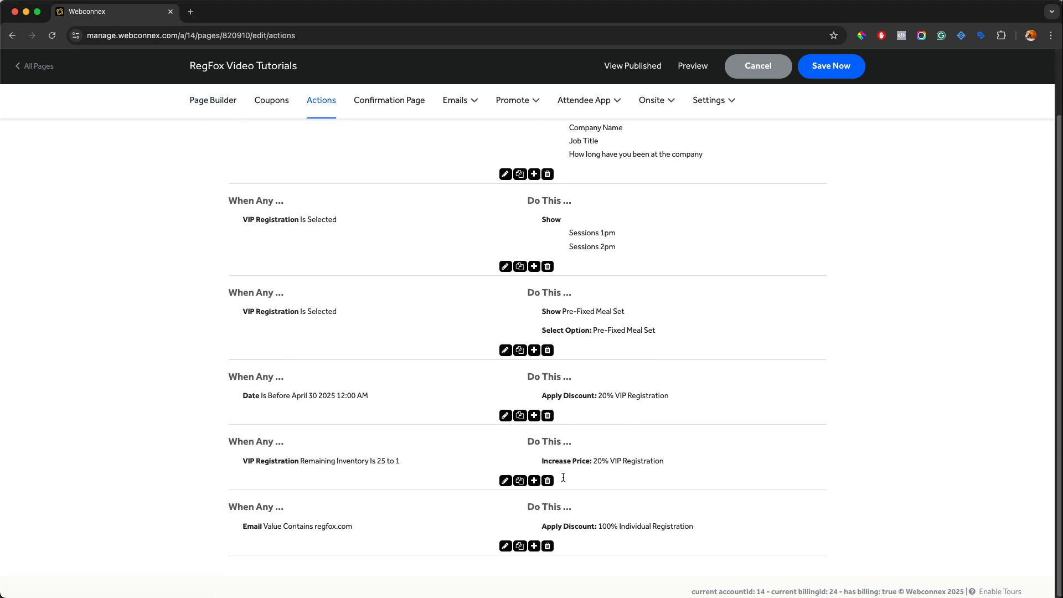
pyautogui.click(534, 547)
pyautogui.click(284, 423)
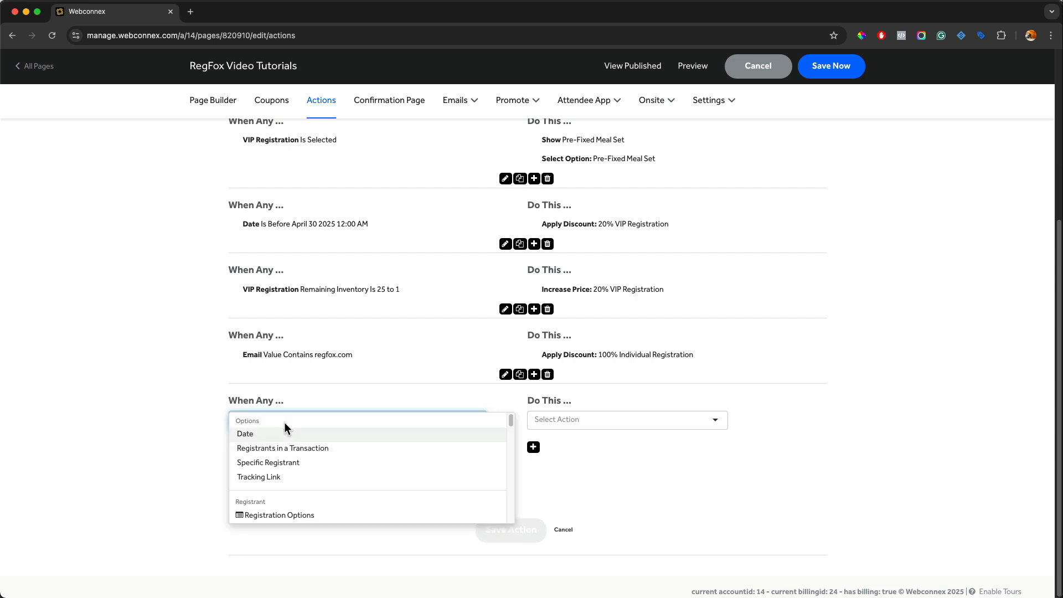
pyautogui.scroll(-5, 284, 426)
pyautogui.scroll(-5, 284, 426)
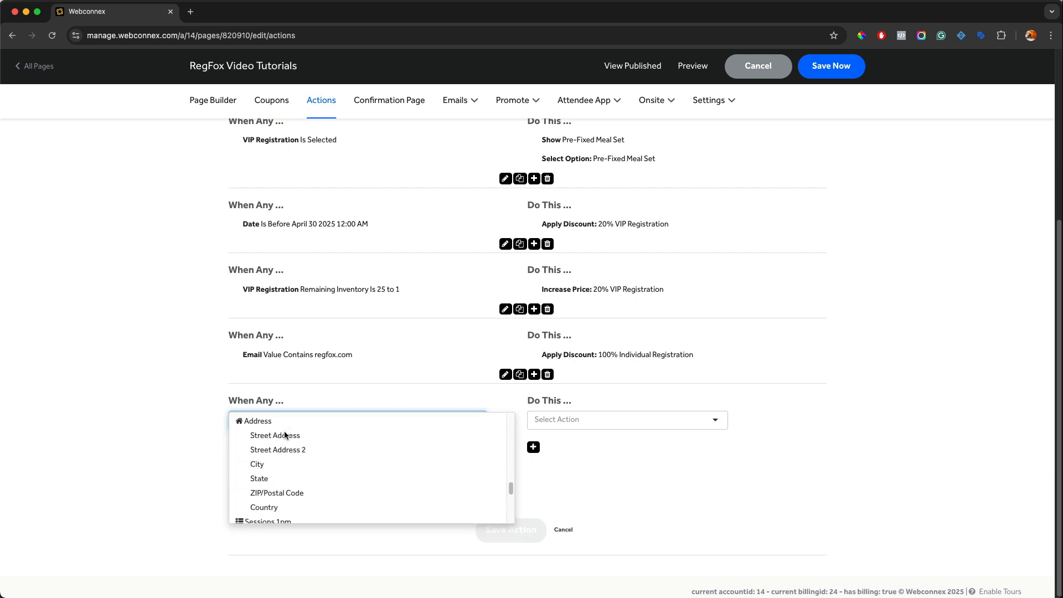
pyautogui.click(281, 449)
pyautogui.click(273, 449)
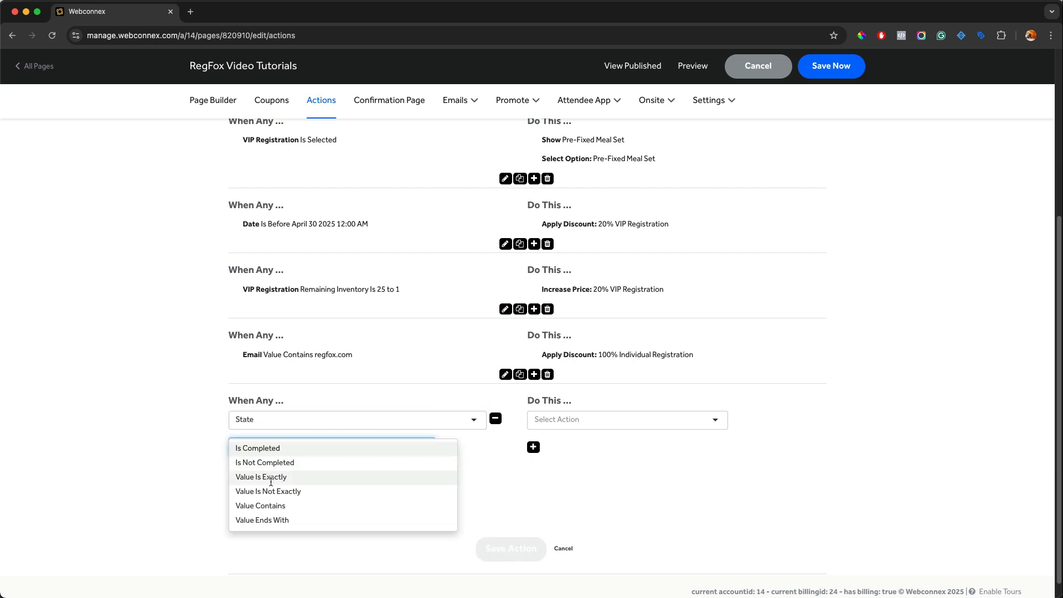
pyautogui.click(273, 505)
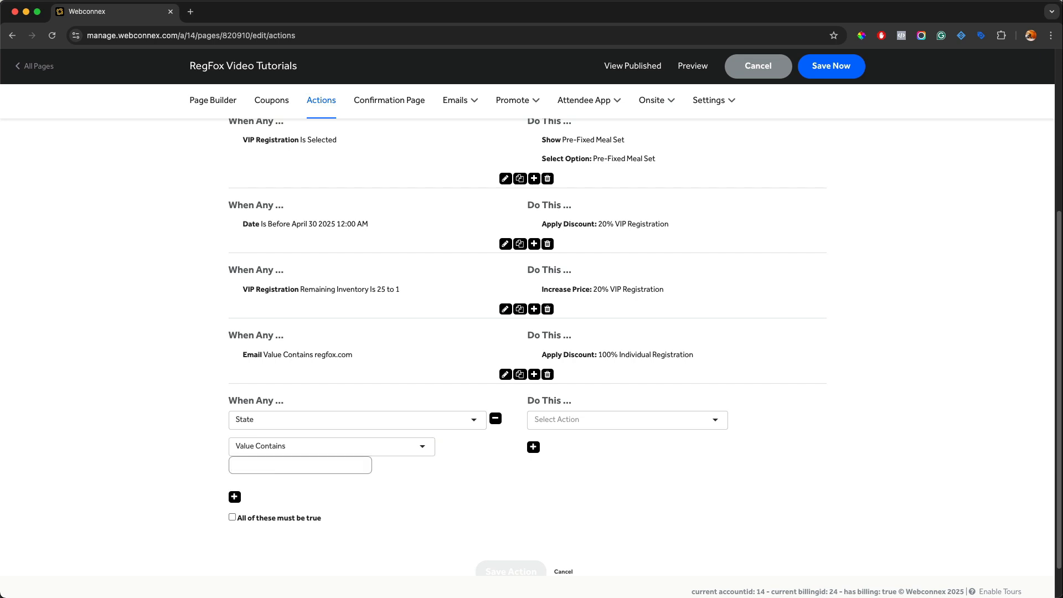
pyautogui.write('CA')
# Step: Make that action Show the Sales Tax line item and save it
pyautogui.click(601, 430)
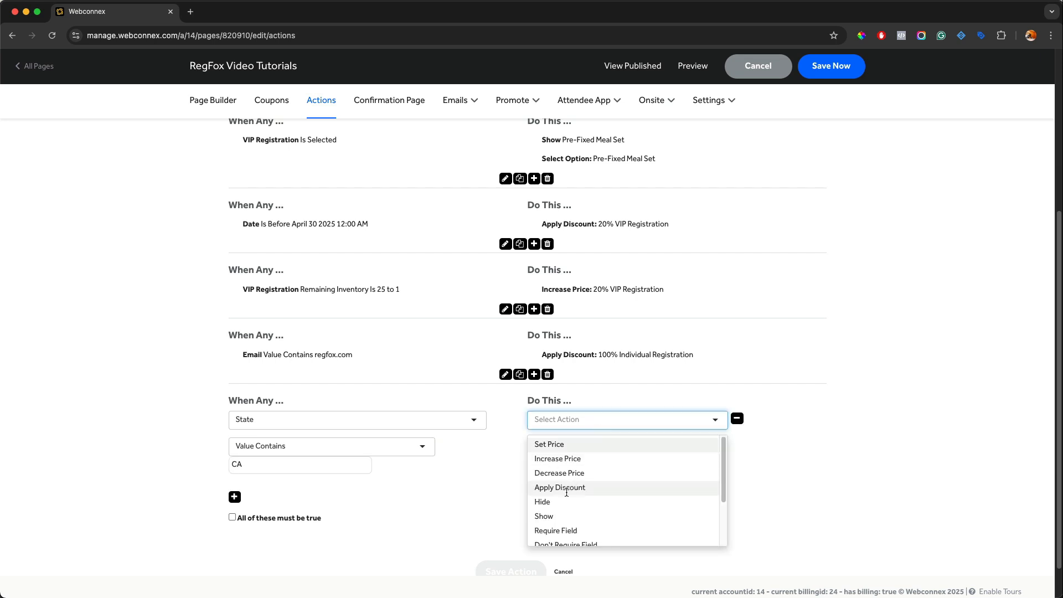
pyautogui.click(544, 515)
pyautogui.scroll(-1, 570, 493)
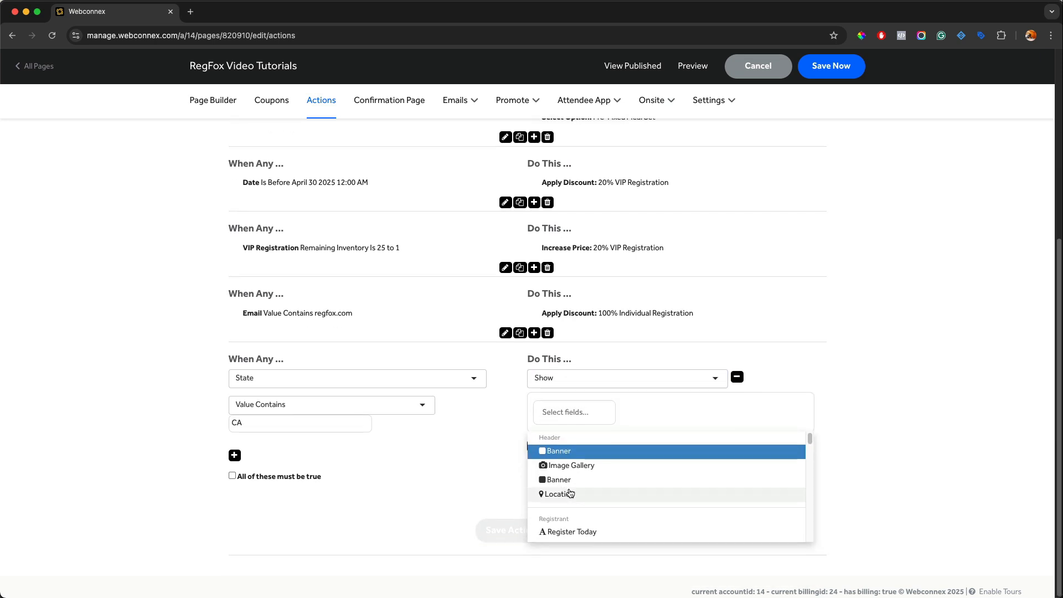
pyautogui.scroll(-15, 570, 492)
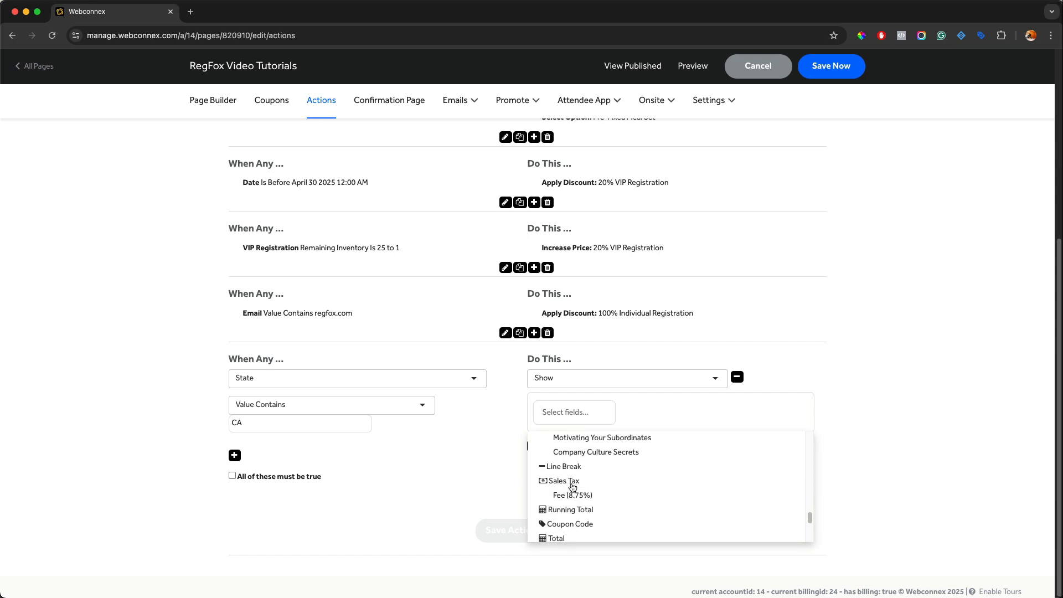
pyautogui.click(563, 480)
pyautogui.click(501, 532)
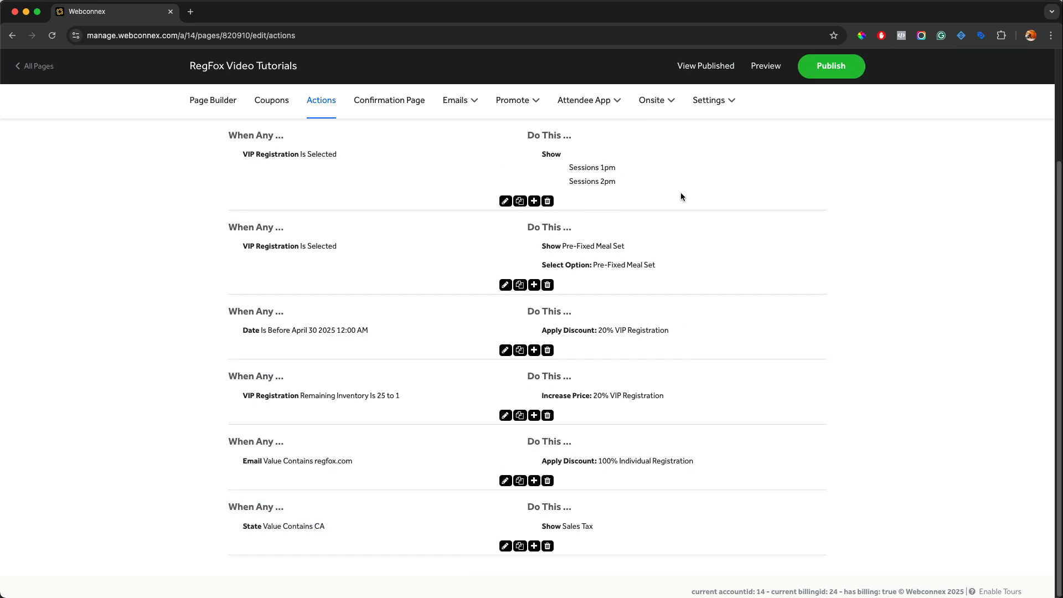
# Step: Open the page preview and select Corporate Registration
pyautogui.click(762, 72)
pyautogui.scroll(-10, 706, 189)
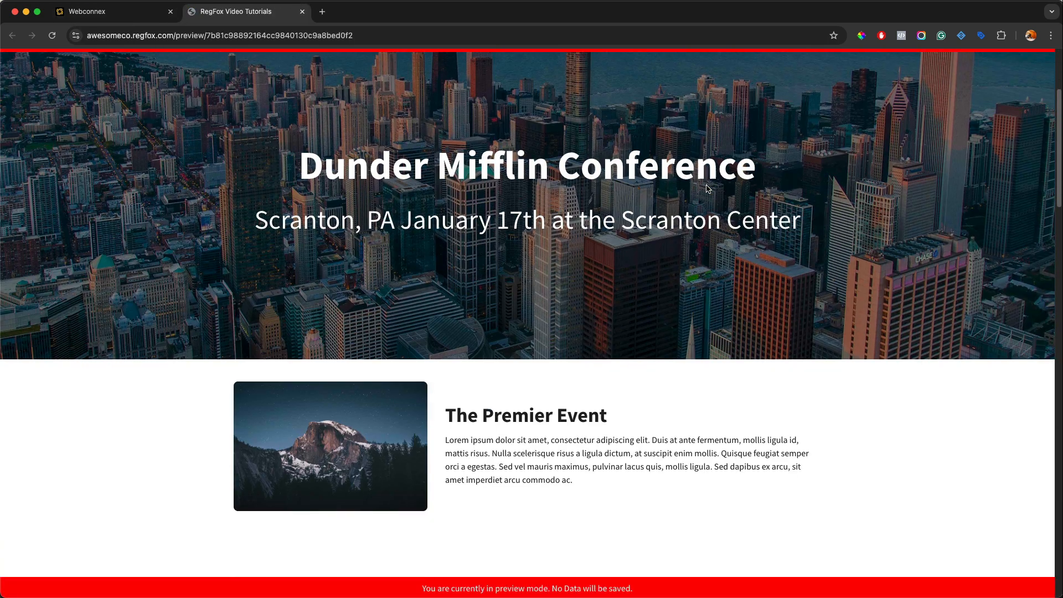
pyautogui.scroll(-5, 706, 189)
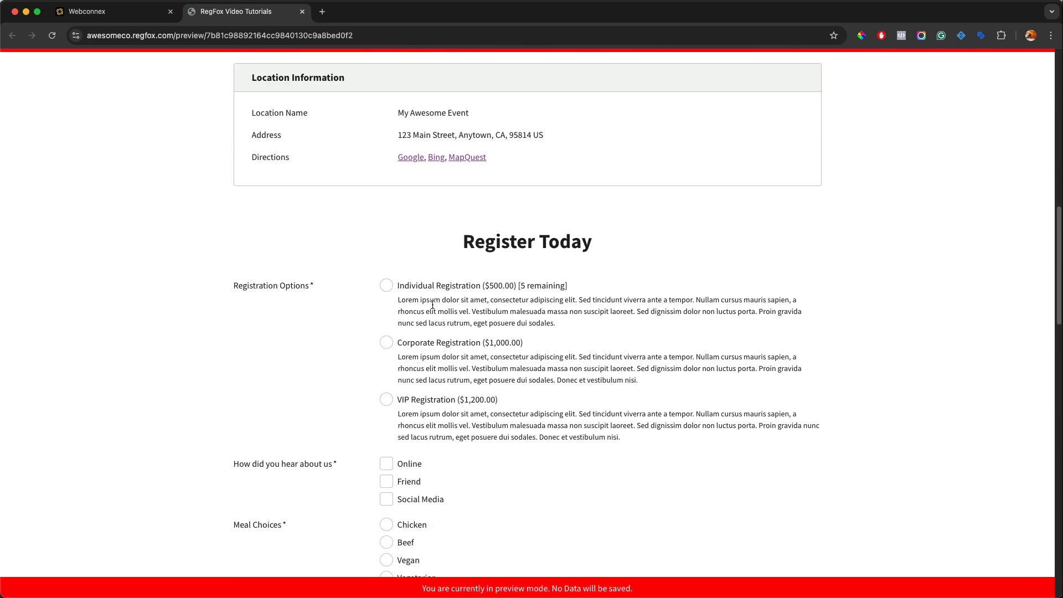
pyautogui.click(386, 343)
pyautogui.scroll(-10, 520, 334)
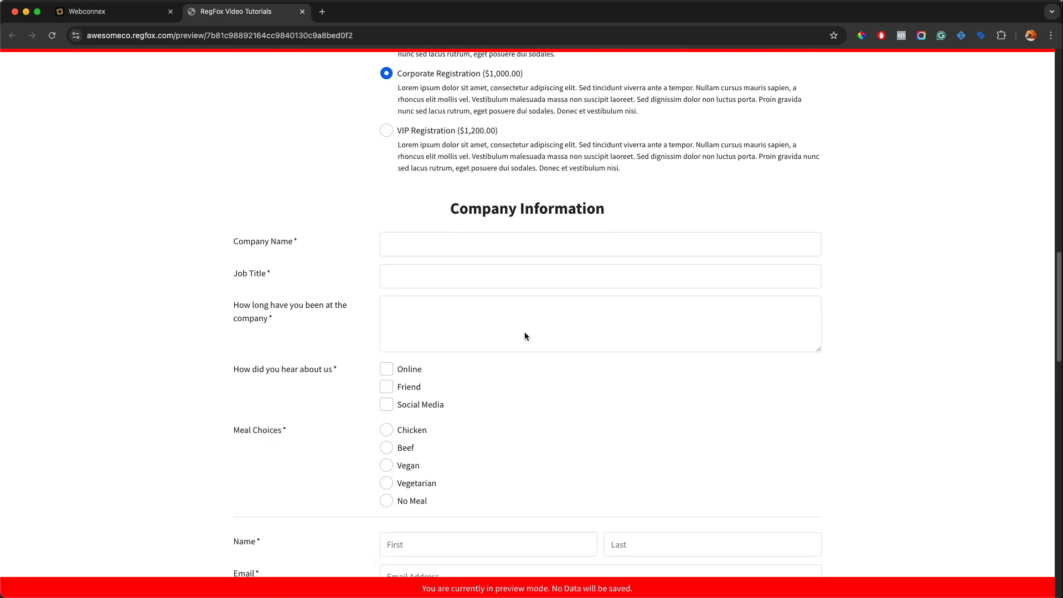
pyautogui.scroll(-3, 523, 336)
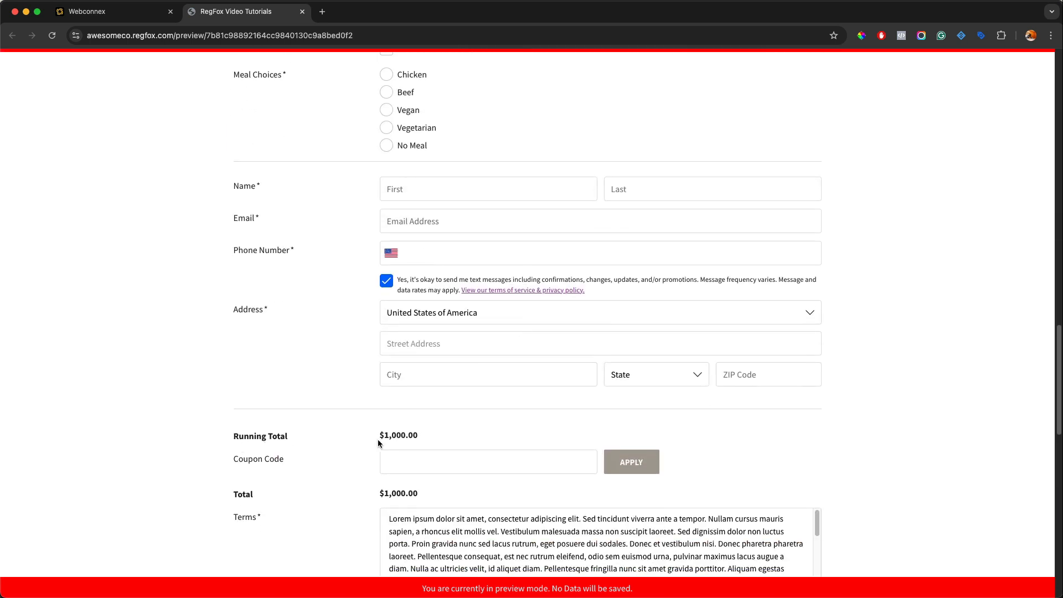
# Step: Choose California as the state in the preview's address to test the sales tax
pyautogui.click(644, 380)
pyautogui.click(640, 390)
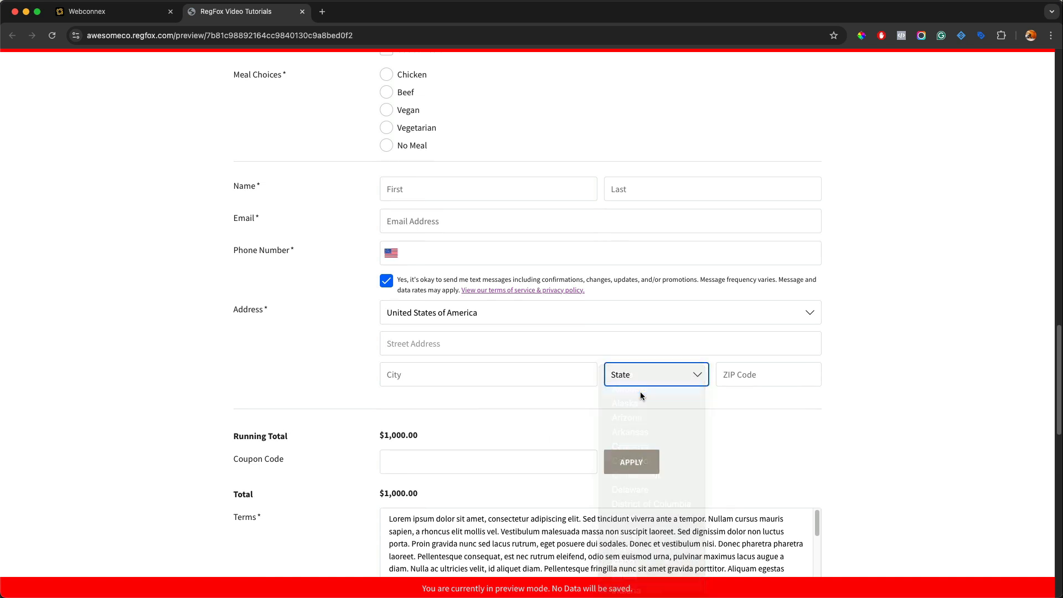
pyautogui.click(641, 381)
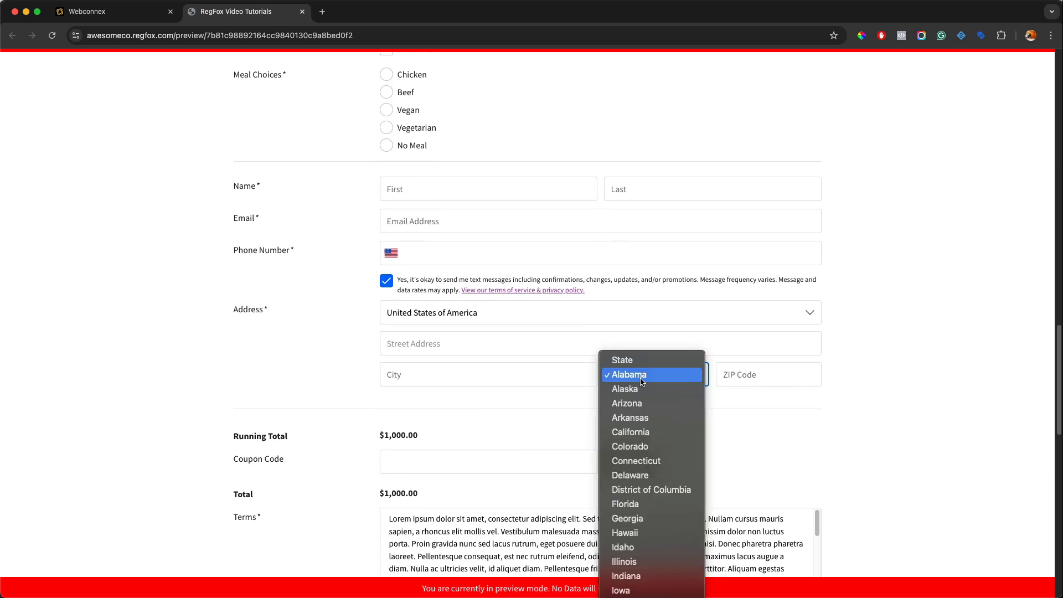
pyautogui.click(642, 430)
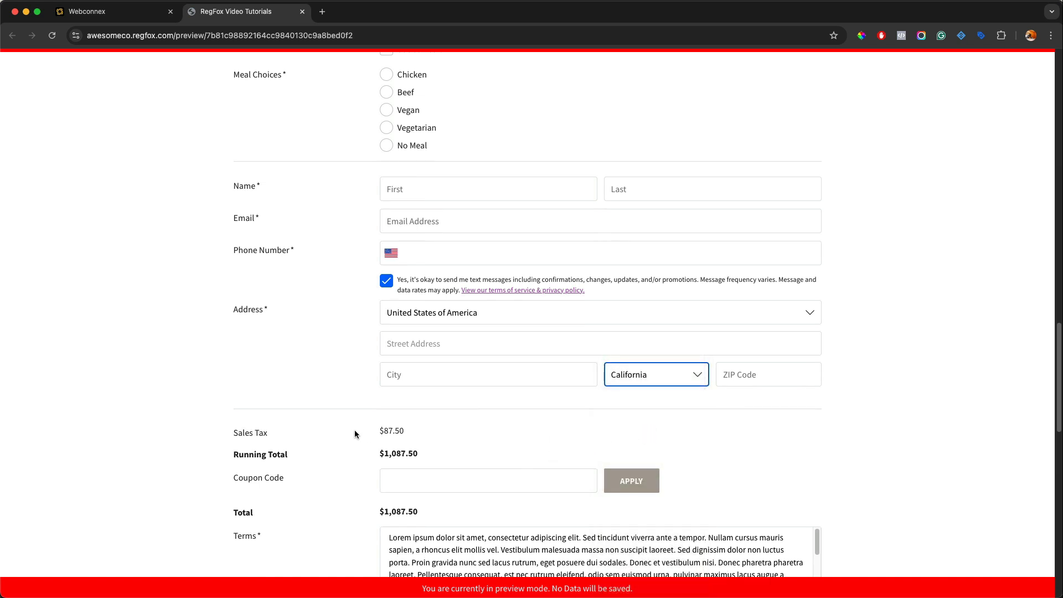
pyautogui.moveTo(410, 430); pyautogui.dragTo(380, 430)
pyautogui.click(556, 435)
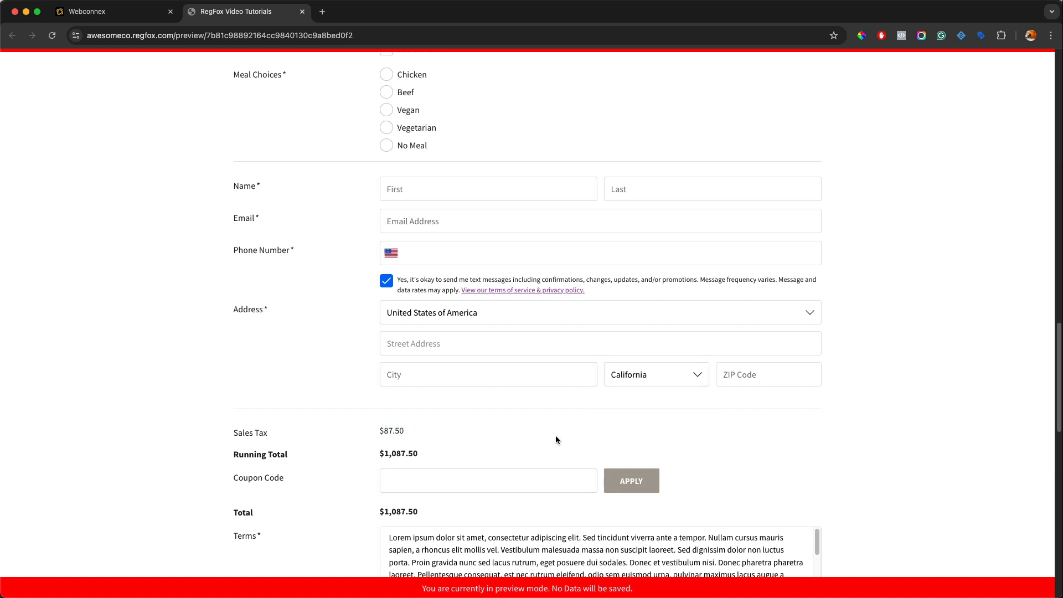